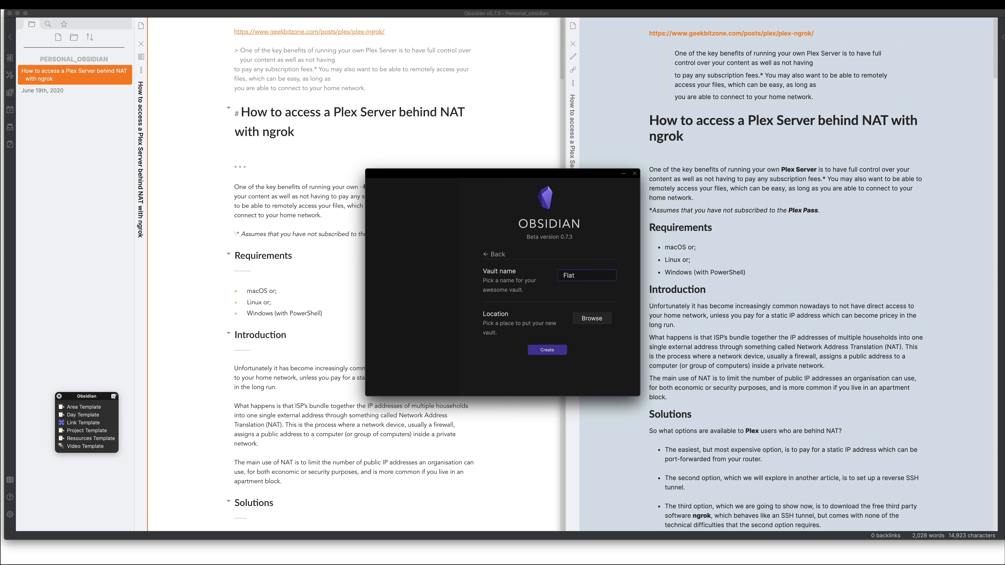
- Name the new vault "Flat P.A.R.A" and create it in the Dropbox/Obsidian folder
{"action": "type", "text": "P.A.R.A"}
{"action": "left_click", "coordinate": [586, 319]}
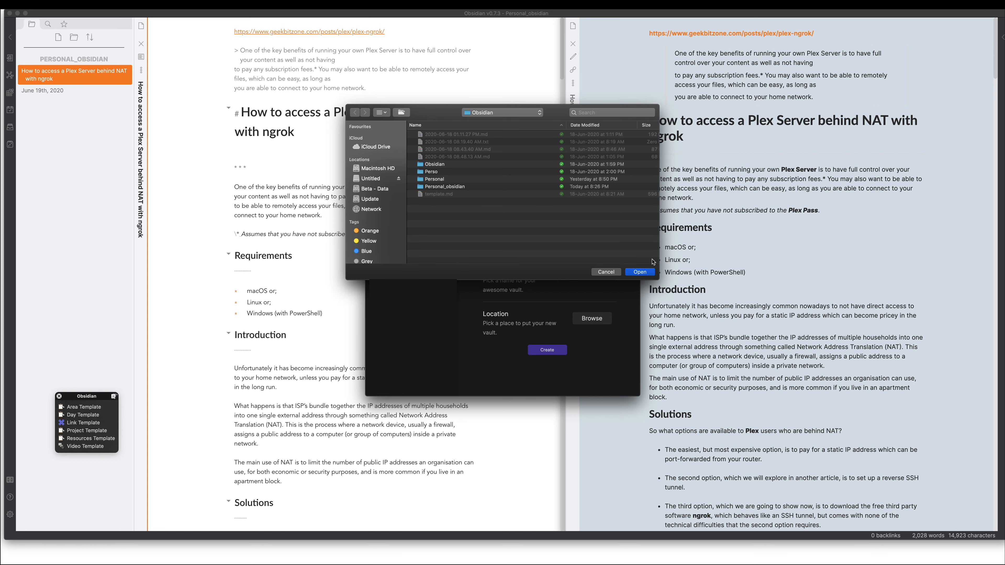
{"action": "left_click", "coordinate": [639, 272]}
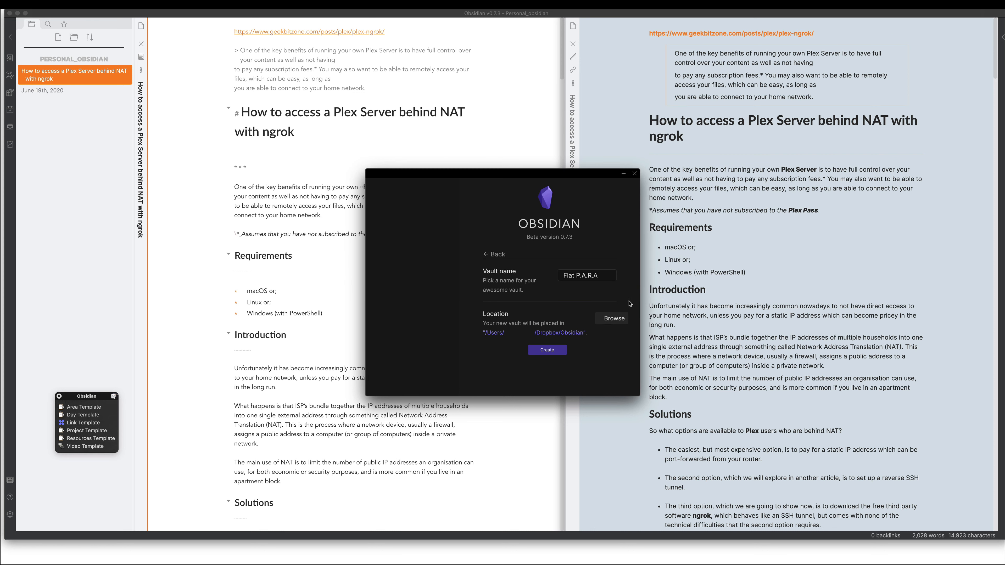
{"action": "left_click", "coordinate": [548, 350]}
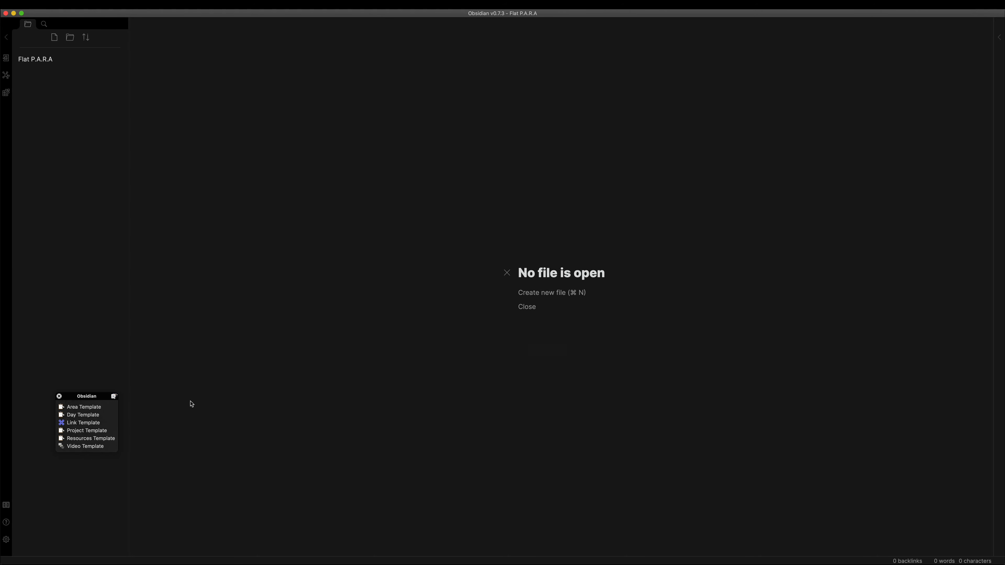
- Switch the vault's base color scheme to Light mode and close the settings
{"action": "left_click", "coordinate": [6, 540]}
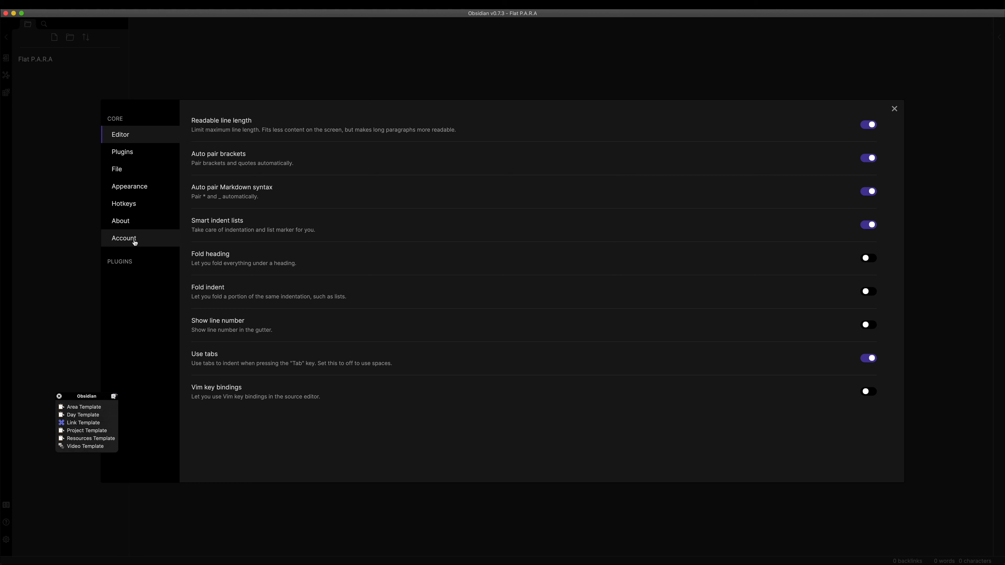
{"action": "left_click", "coordinate": [140, 222]}
{"action": "left_click", "coordinate": [140, 194]}
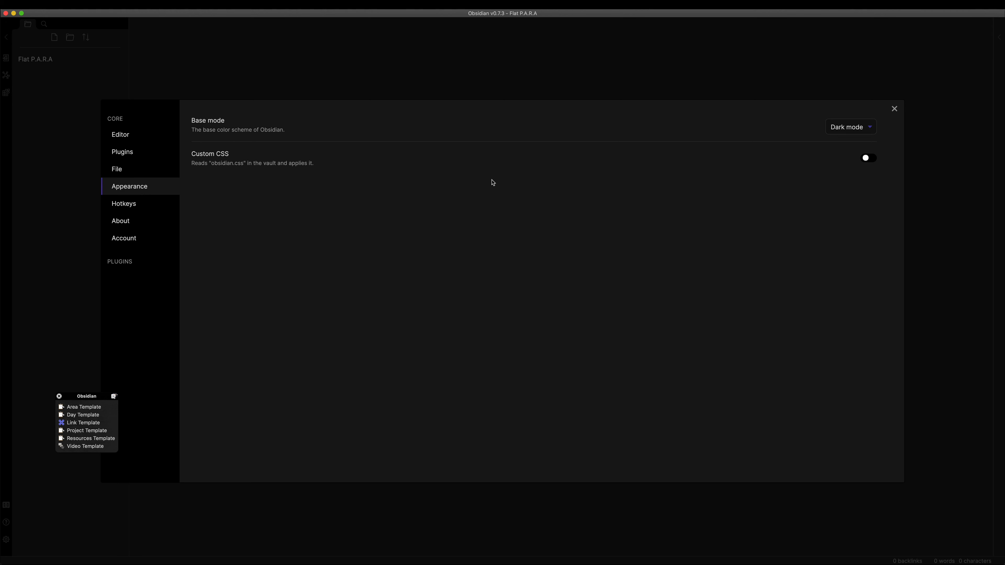
{"action": "left_click", "coordinate": [869, 126]}
{"action": "left_click", "coordinate": [866, 135]}
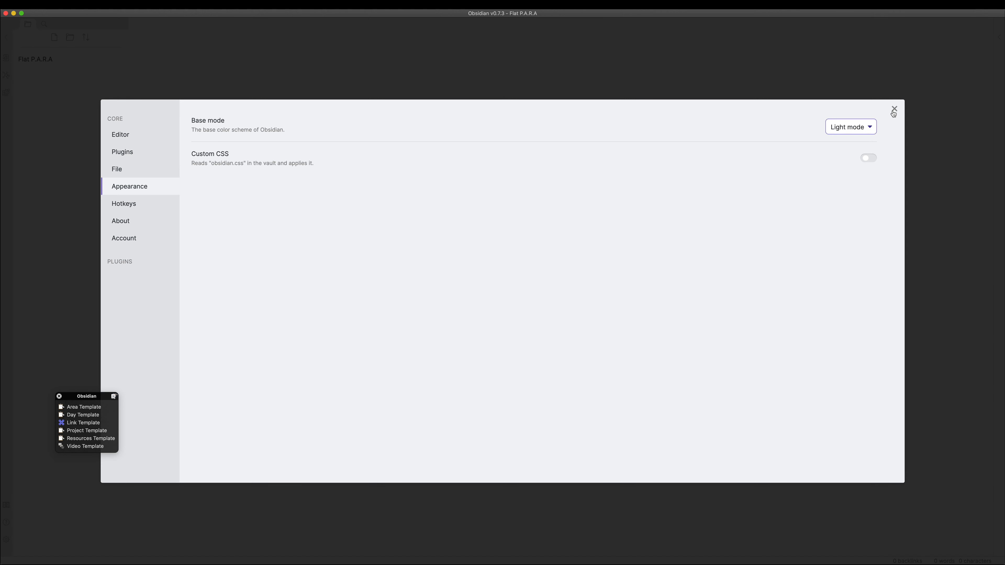
{"action": "left_click", "coordinate": [894, 109]}
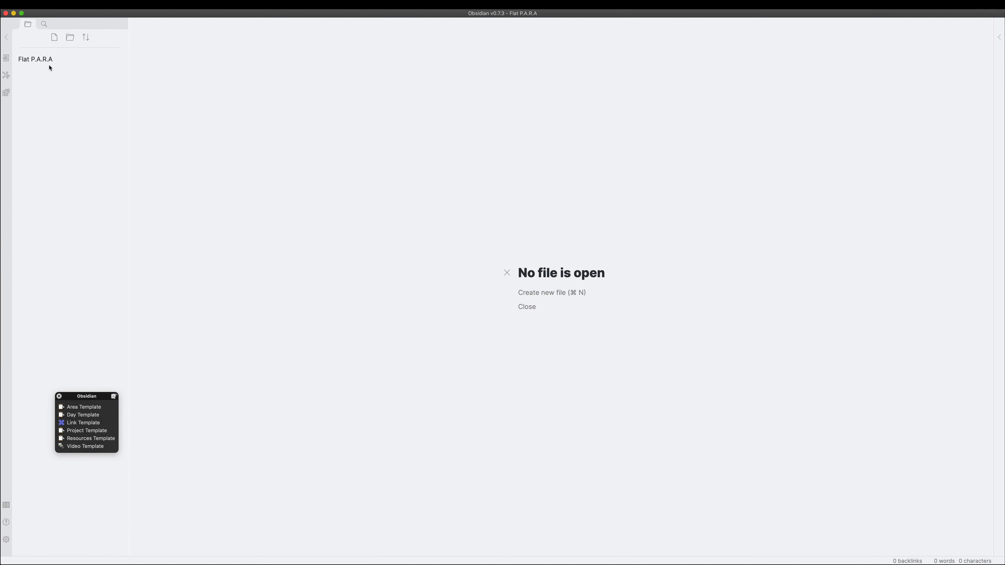
- Create a new note titled "000 PARA INDEX"
{"action": "left_click", "coordinate": [53, 36]}
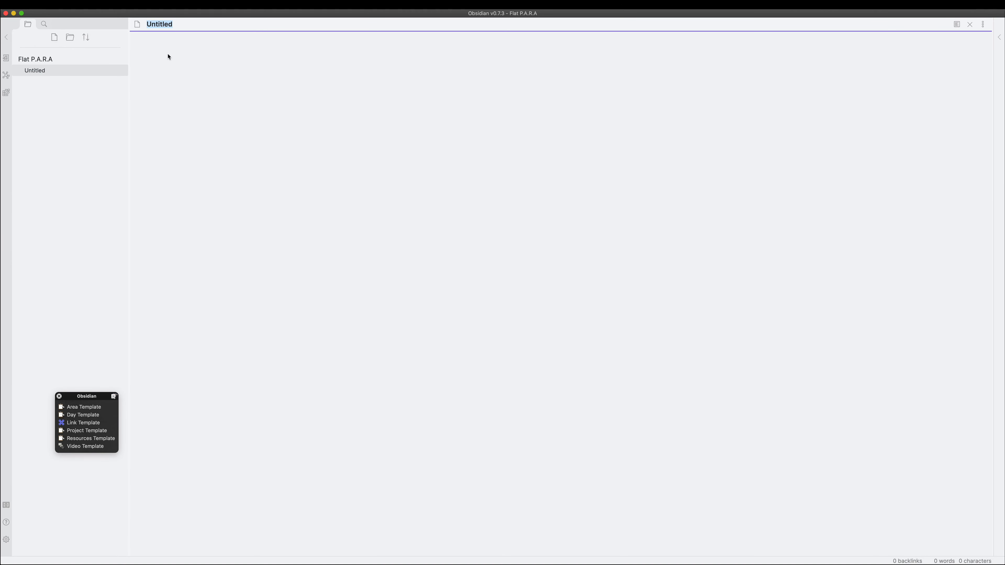
{"action": "type", "text": "000 Para"}
{"action": "key", "text": "BackSpace"}
{"action": "key", "text": "BackSpace"}
{"action": "key", "text": "BackSpace"}
{"action": "key", "text": "BackSpace"}
{"action": "key", "text": "BackSpace"}
{"action": "type", "text": "ARA INDEX"}
{"action": "key", "text": "Return"}
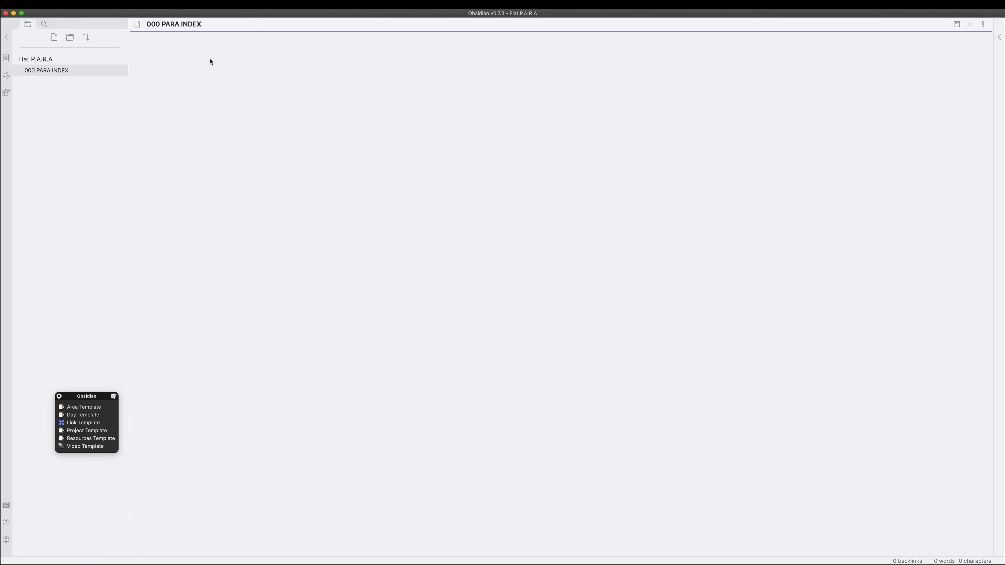
- Open a side-by-side preview of the index note and write the lines "Tags:" and "Links:" in its editor
{"action": "left_click", "coordinate": [958, 26], "text": "super"}
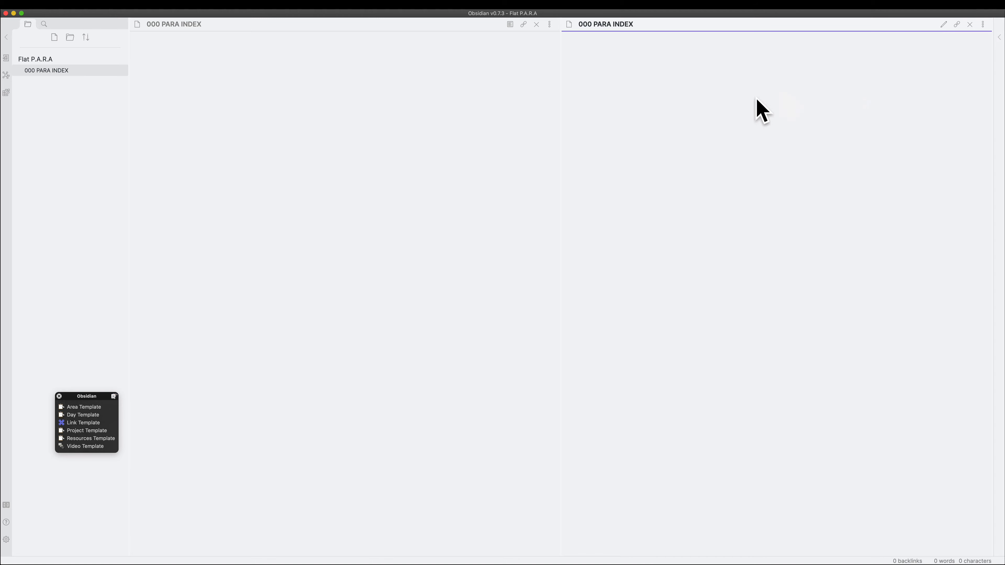
{"action": "left_click", "coordinate": [335, 78]}
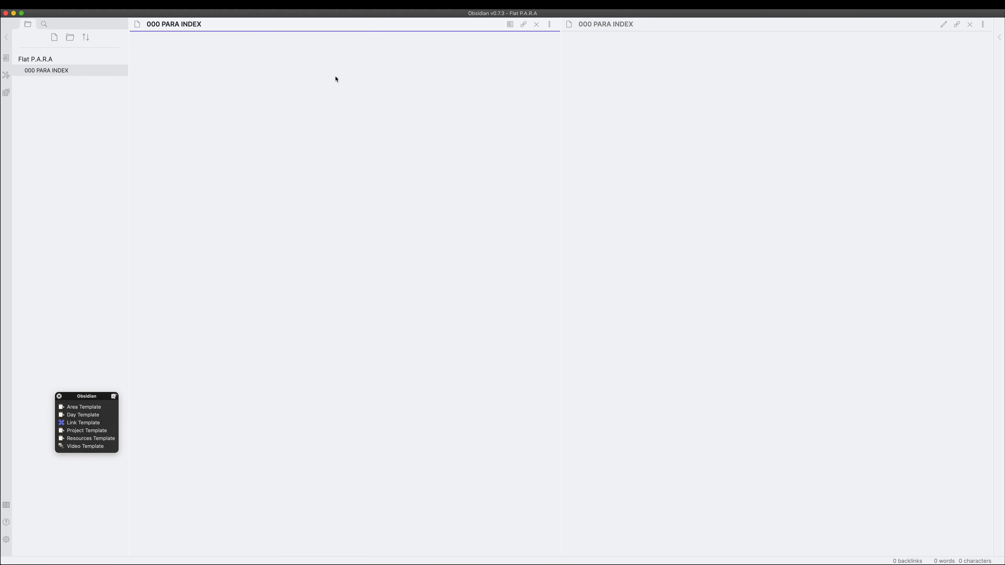
{"action": "type", "text": "Test"}
{"action": "key", "text": "BackSpace"}
{"action": "key", "text": "BackSpace"}
{"action": "key", "text": "BackSpace"}
{"action": "type", "text": "ags:"}
{"action": "key", "text": "Return"}
{"action": "type", "text": "Links\""}
{"action": "key", "text": "BackSpace"}
{"action": "type", "text": ":"}
- Add internal links to 001 PROJECTS and 002 AREAS on the Links line
{"action": "type", "text": "[["}
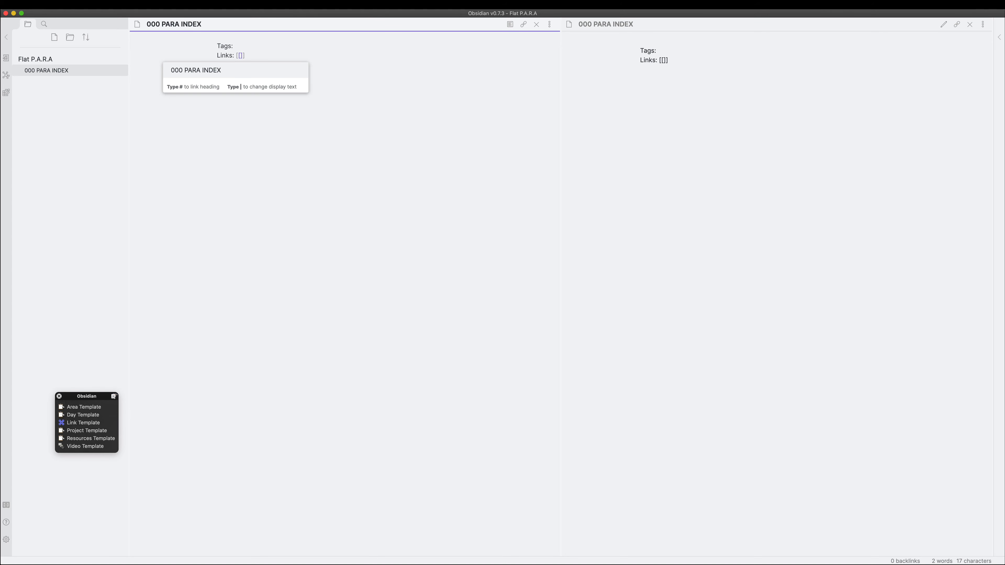
{"action": "type", "text": "001 "}
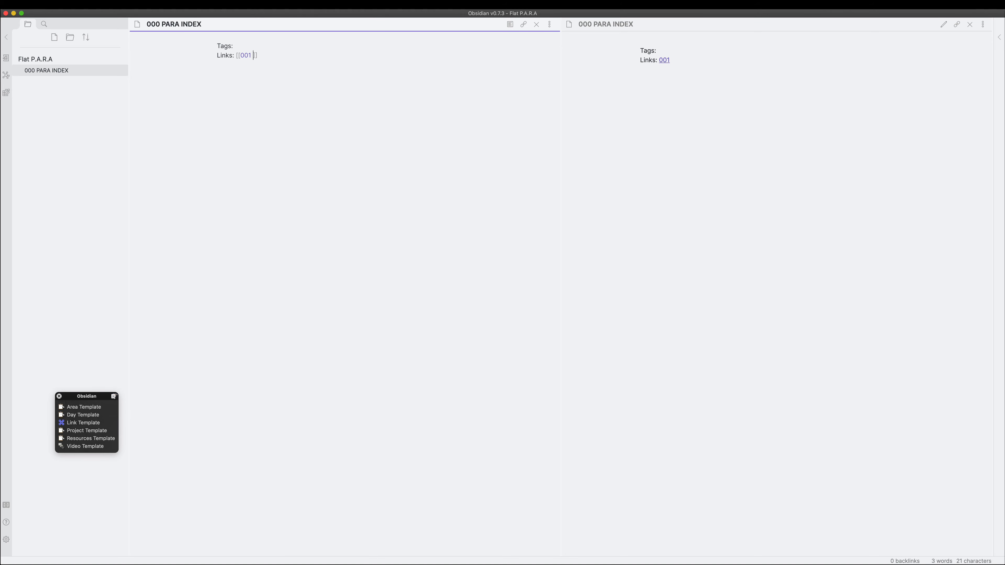
{"action": "type", "text": "PROJECTS]][["}
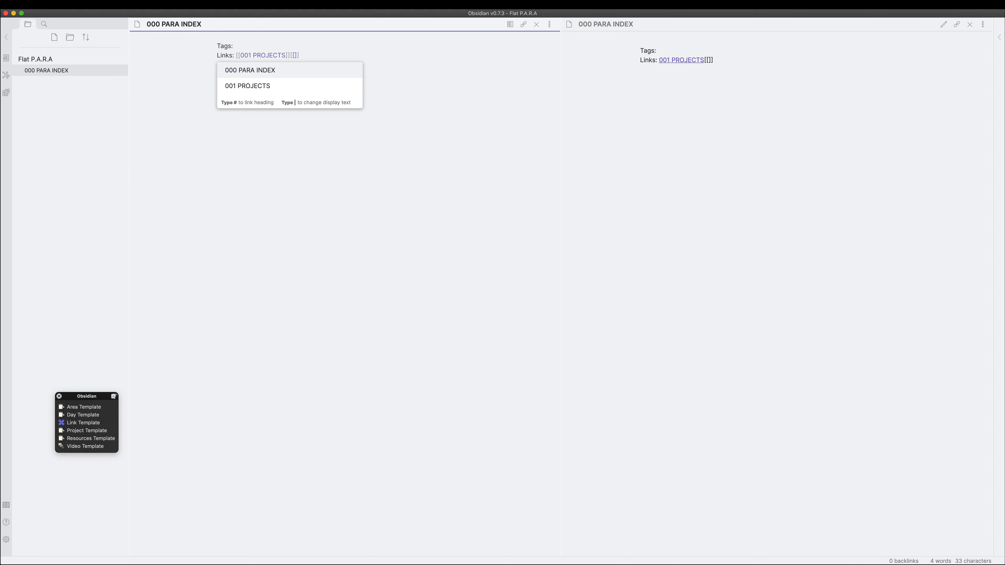
{"action": "type", "text": "002 A"}
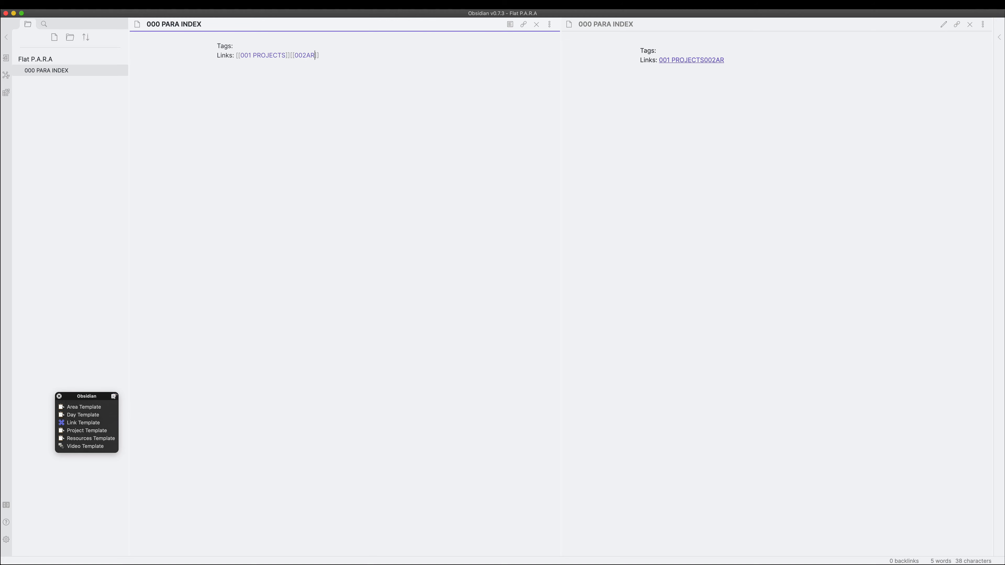
{"action": "type", "text": "REAS"}
{"action": "key", "text": "End"}
{"action": "key", "text": "BackSpace"}
- Append internal links to 003 RESOURCES and 004 ARCHIVE on the Links line
{"action": "type", "text": "[["}
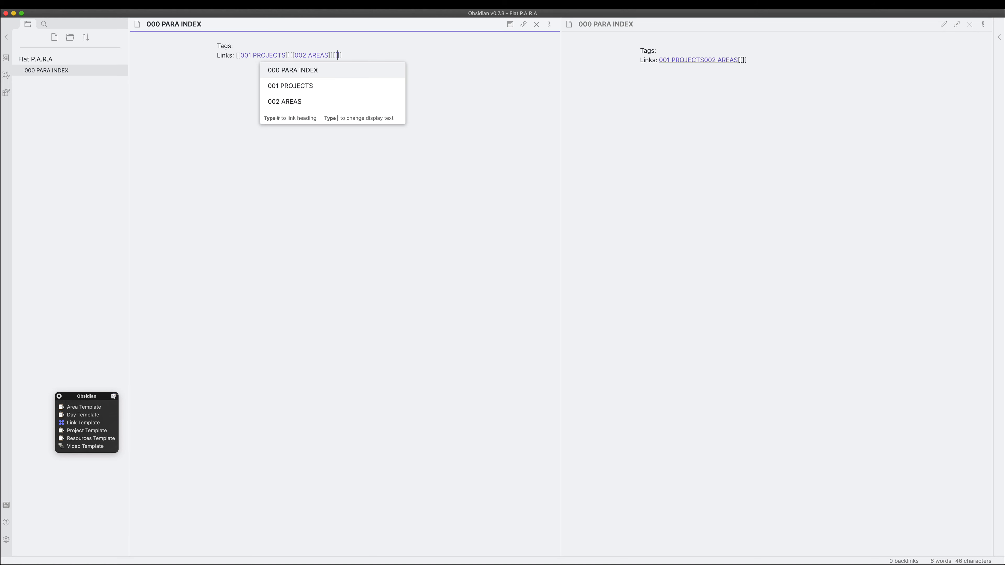
{"action": "type", "text": "003"}
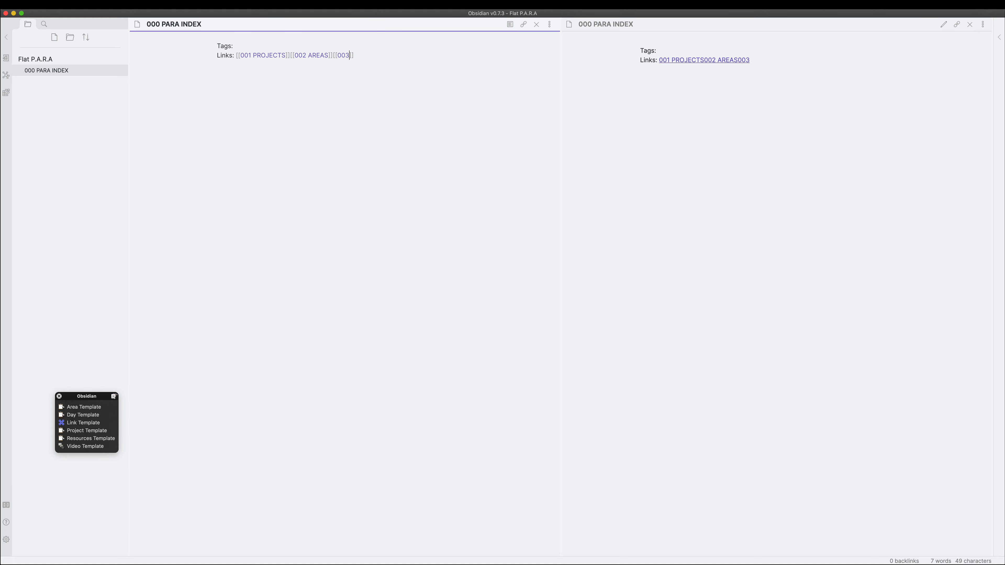
{"action": "type", "text": "RESOURCES"}
{"action": "left_click", "coordinate": [351, 55]}
{"action": "type", "text": "RESOURCES]][["}
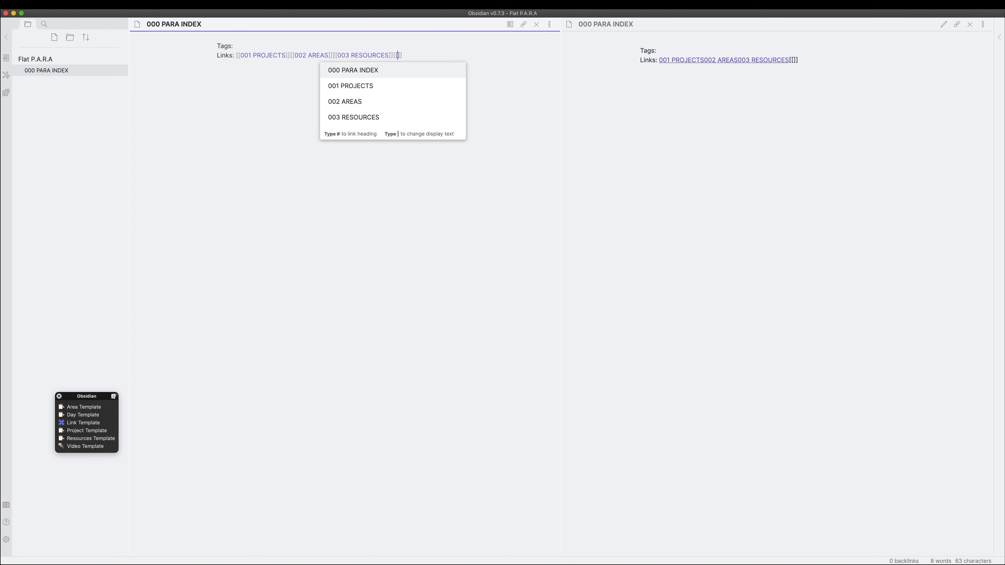
{"action": "type", "text": "004ARCHIV"}
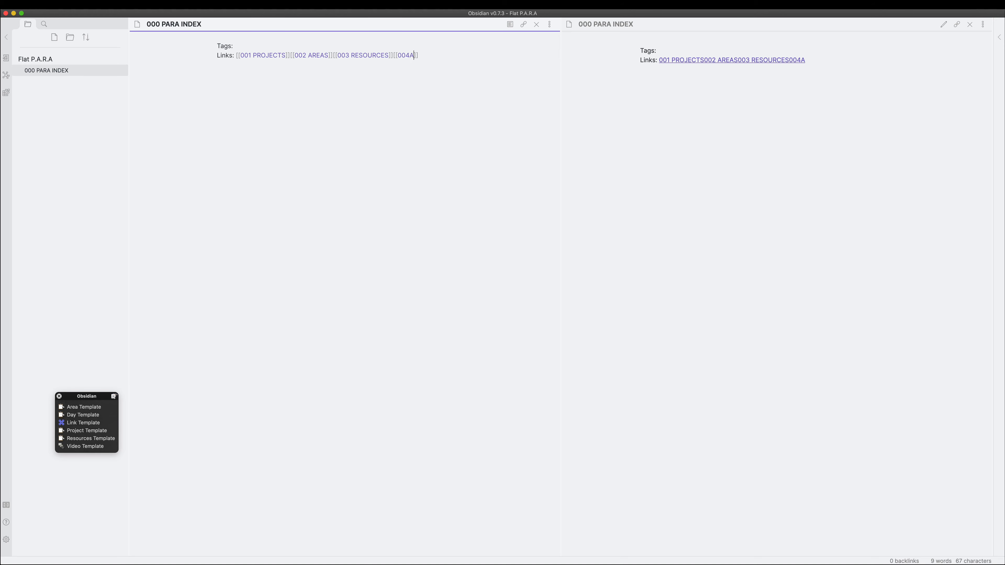
{"action": "type", "text": "E"}
{"action": "left_click", "coordinate": [422, 55]}
{"action": "left_click", "coordinate": [409, 55]}
- Give the 004 ARCHIVE, 003 RESOURCES and 002 AREAS links the display texts A, R and A
{"action": "left_click", "coordinate": [440, 57]}
{"action": "type", "text": "|"}
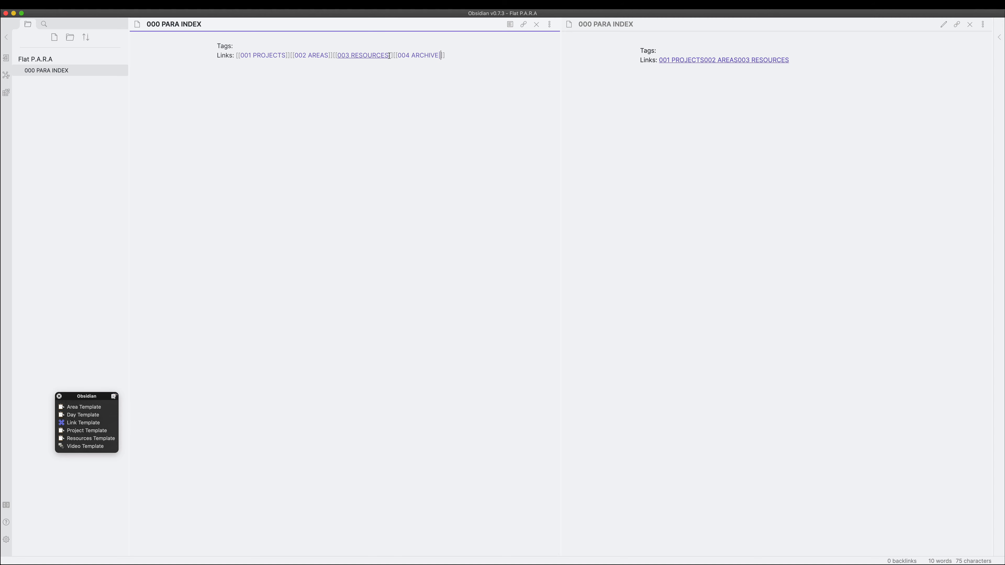
{"action": "type", "text": "A"}
{"action": "left_click", "coordinate": [388, 55]}
{"action": "type", "text": "|R"}
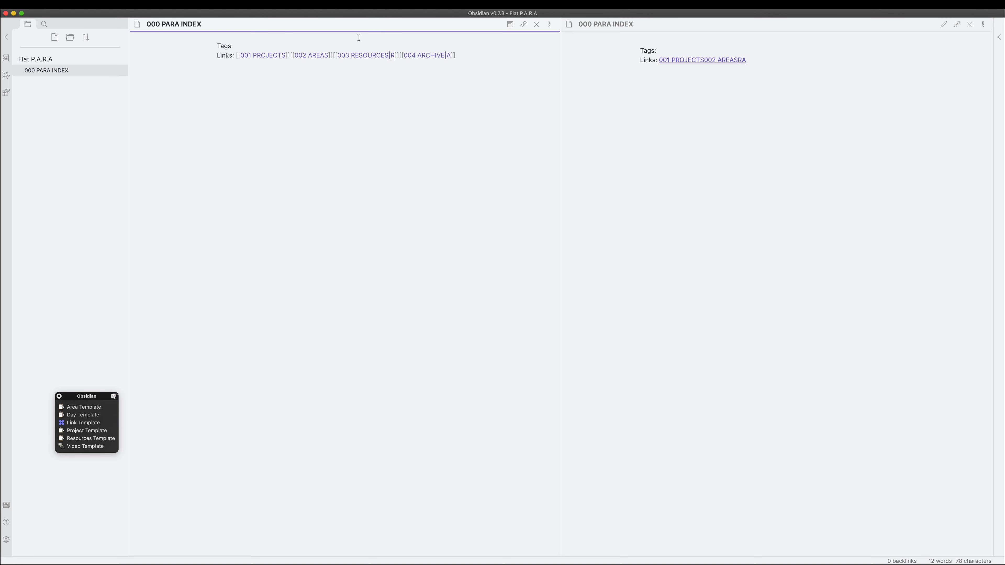
{"action": "left_click", "coordinate": [329, 56]}
{"action": "type", "text": "|A"}
- Give the 001 PROJECTS link the display text P, removing any stray backslash text from the link
{"action": "left_click", "coordinate": [287, 54]}
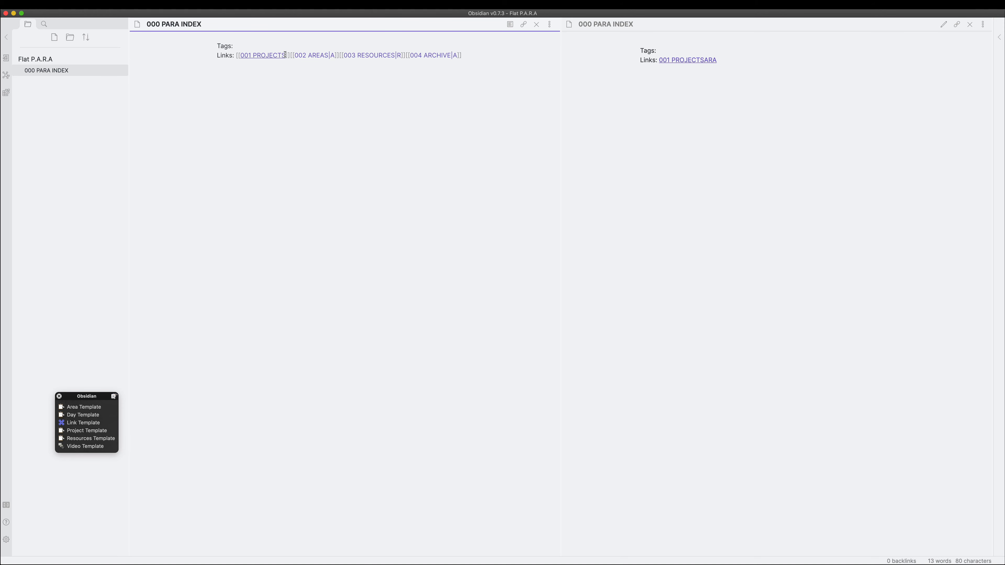
{"action": "type", "text": "\\"}
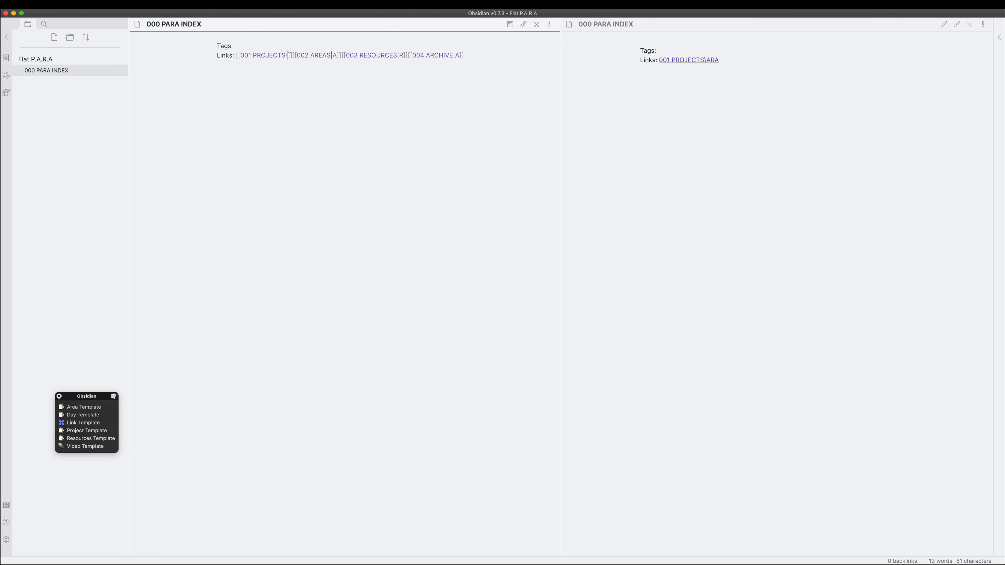
{"action": "type", "text": "P"}
{"action": "key", "text": "BackSpace"}
{"action": "key", "text": "BackSpace"}
{"action": "type", "text": "\\P|"}
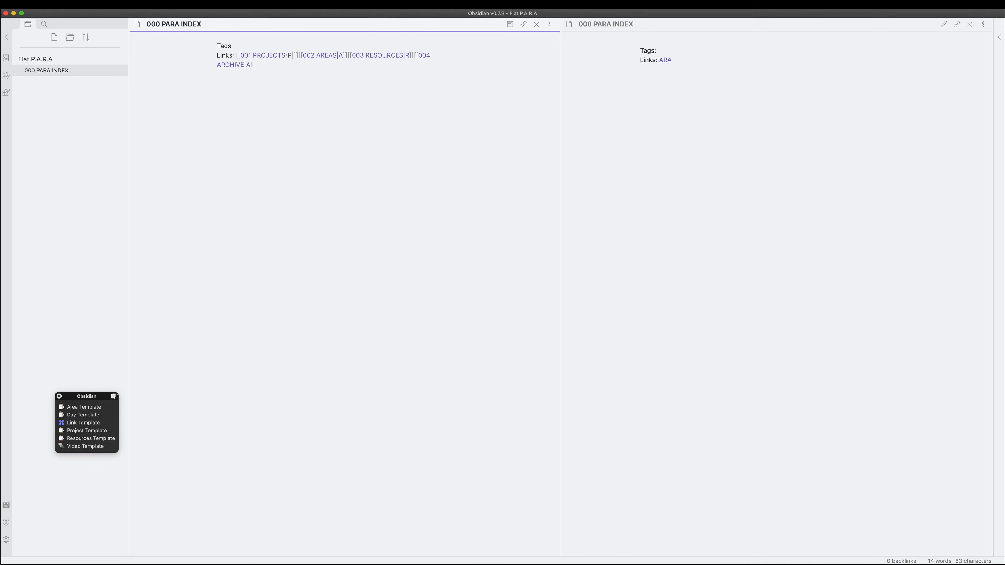
{"action": "type", "text": "P"}
{"action": "key", "text": "Left"}
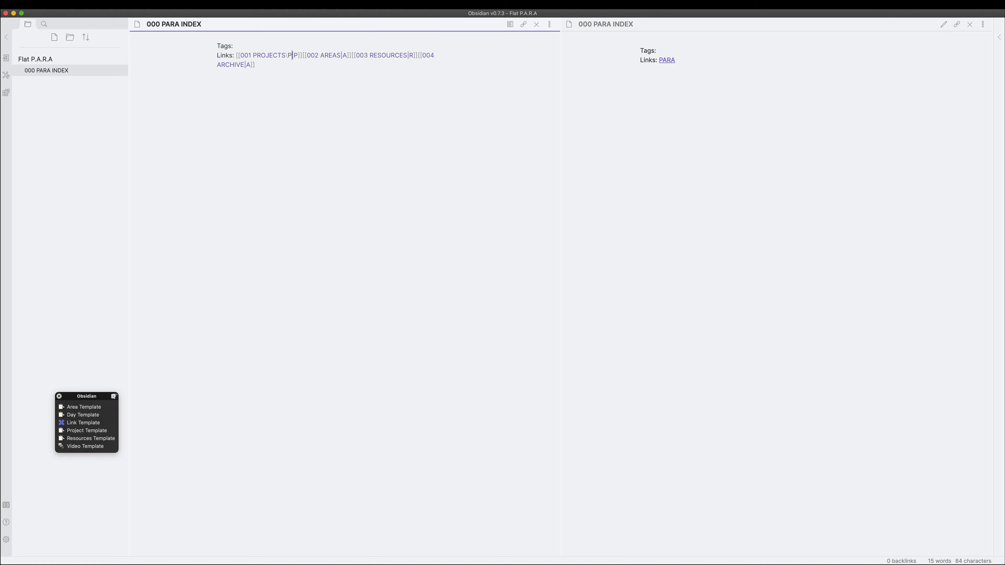
{"action": "key", "text": "BackSpace"}
{"action": "key", "text": "BackSpace"}
{"action": "key", "text": "Escape"}
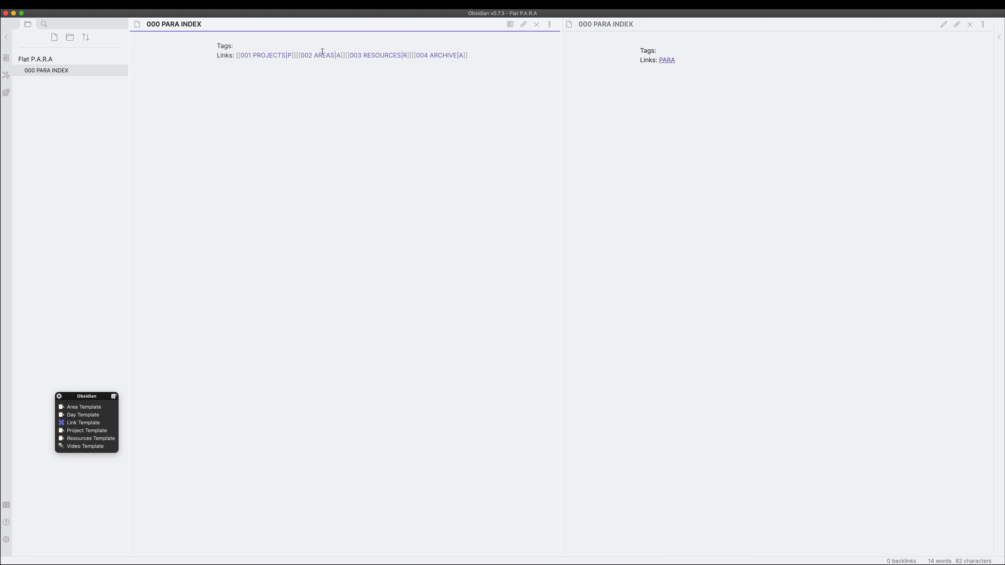
- Create the 001 PROJECTS, 002 AREAS, 003 RESOURCES and 004 ARCHIVE notes by following each link in the index preview, returning to the index each time
{"action": "left_click", "coordinate": [662, 61]}
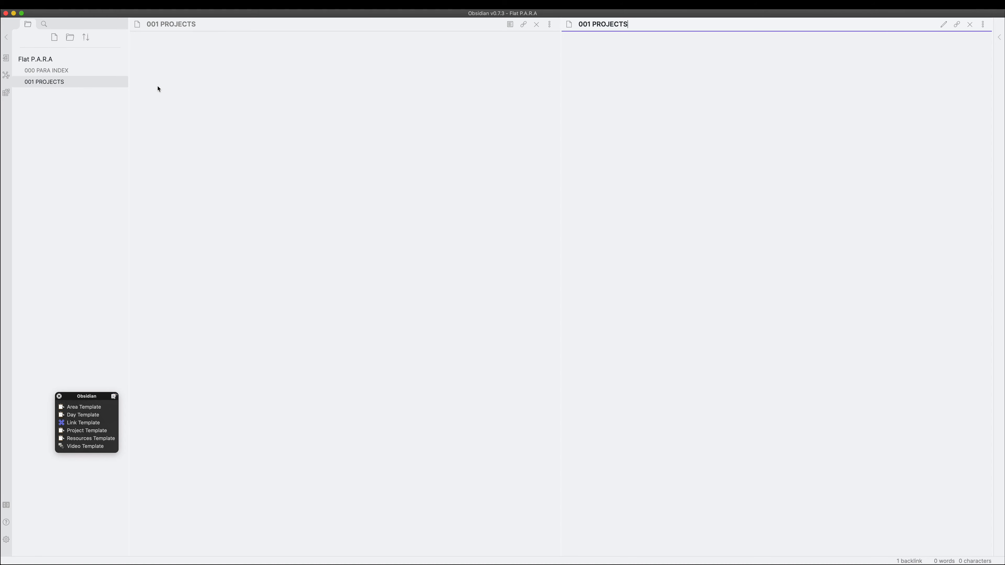
{"action": "left_click", "coordinate": [71, 70]}
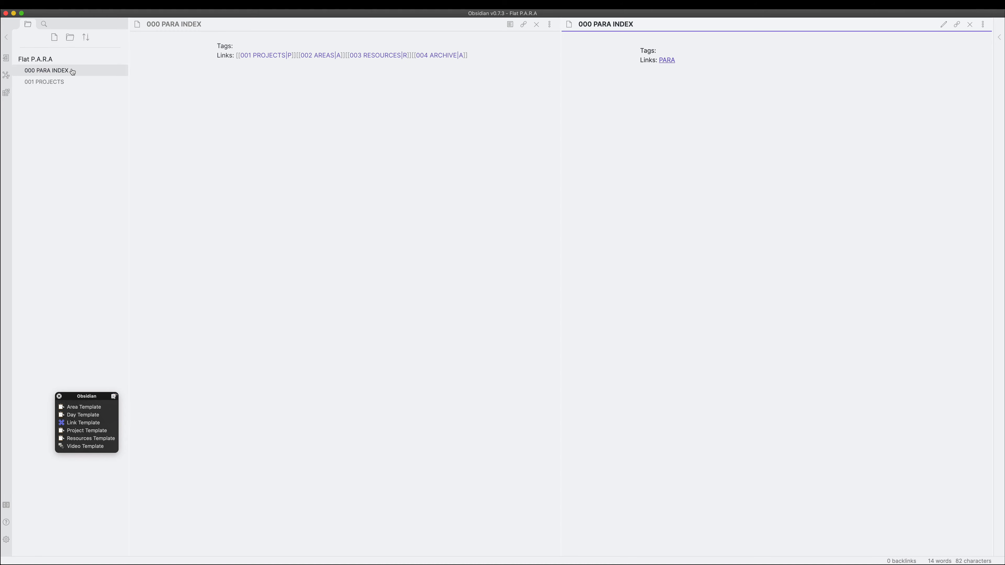
{"action": "left_click", "coordinate": [667, 61]}
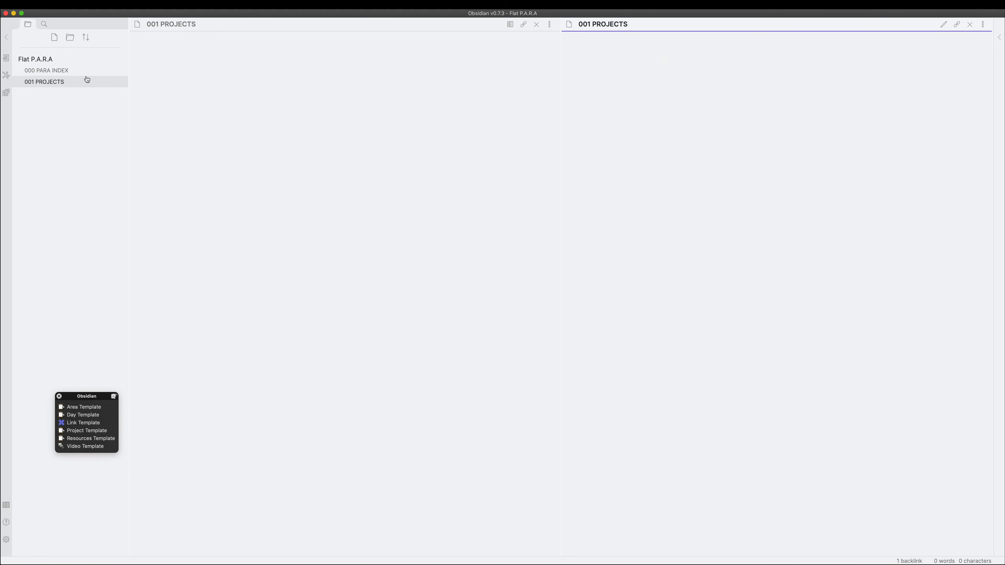
{"action": "left_click", "coordinate": [114, 70]}
{"action": "left_click", "coordinate": [667, 60]}
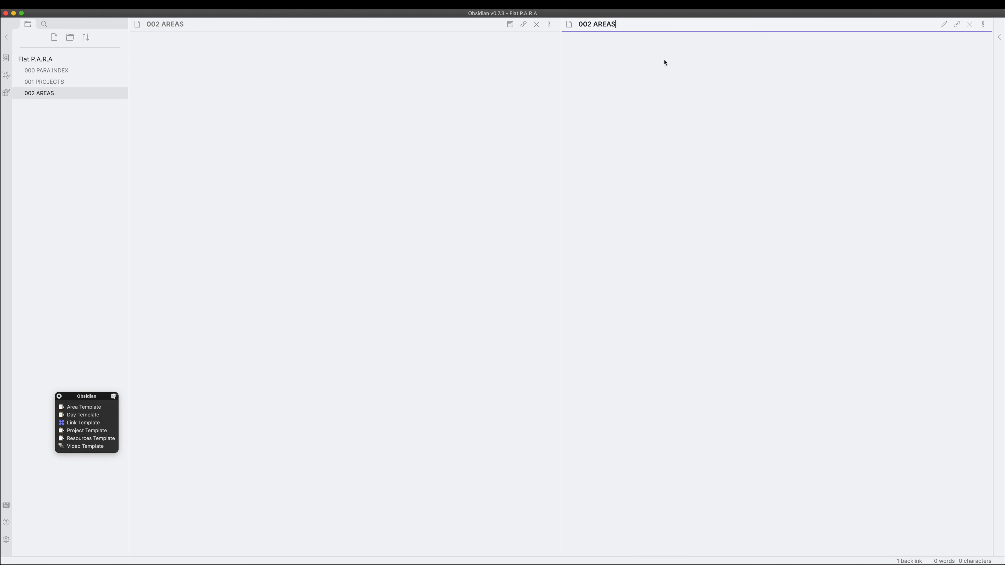
{"action": "left_click", "coordinate": [65, 70]}
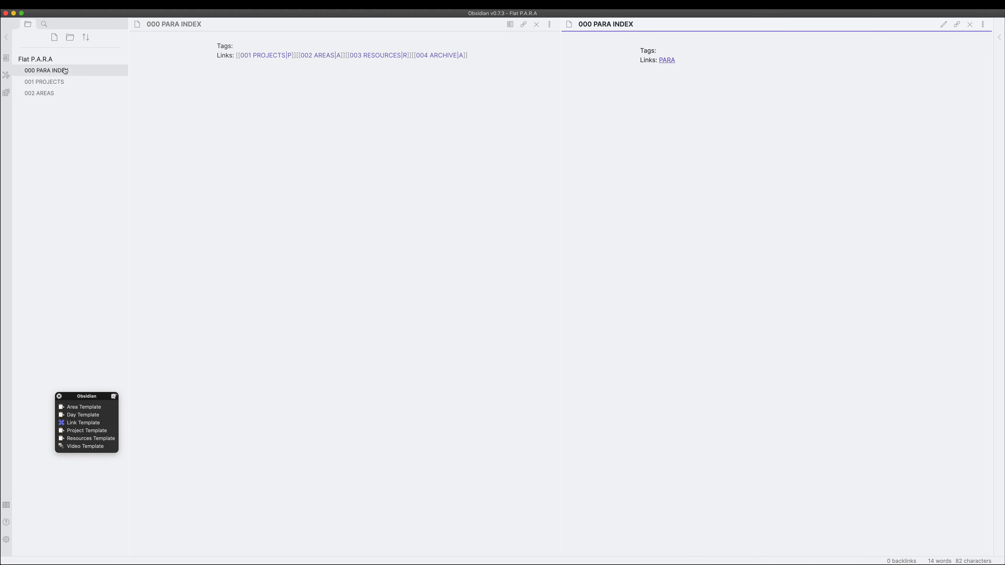
{"action": "left_click", "coordinate": [667, 60]}
{"action": "left_click", "coordinate": [57, 70]}
{"action": "left_click", "coordinate": [672, 61]}
{"action": "left_click", "coordinate": [55, 71]}
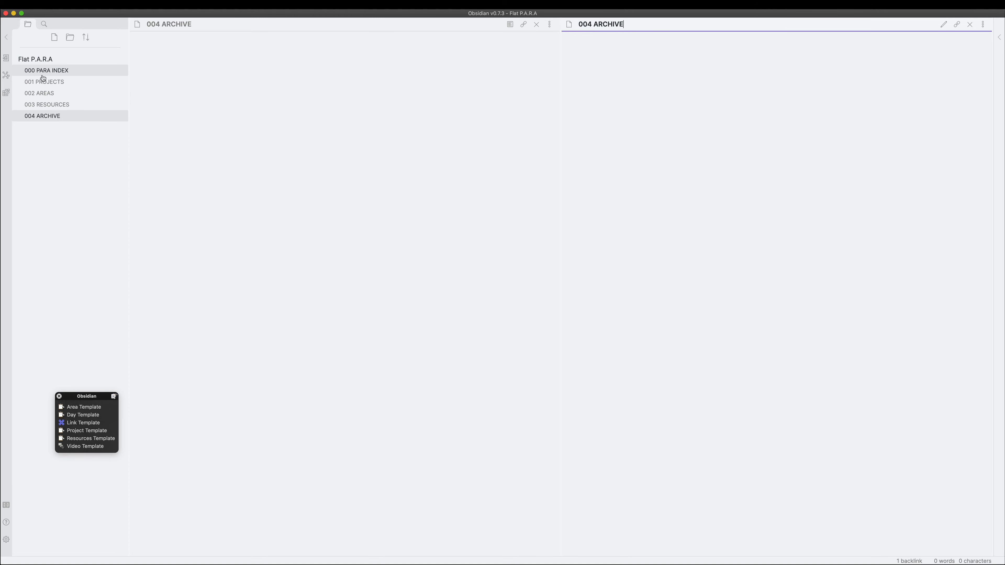
- Copy the Tags and Links header from 000 PARA INDEX into the 001 PROJECTS, 002 AREAS, 003 RESOURCES and 004 ARCHIVE notes
{"action": "left_click", "coordinate": [459, 106]}
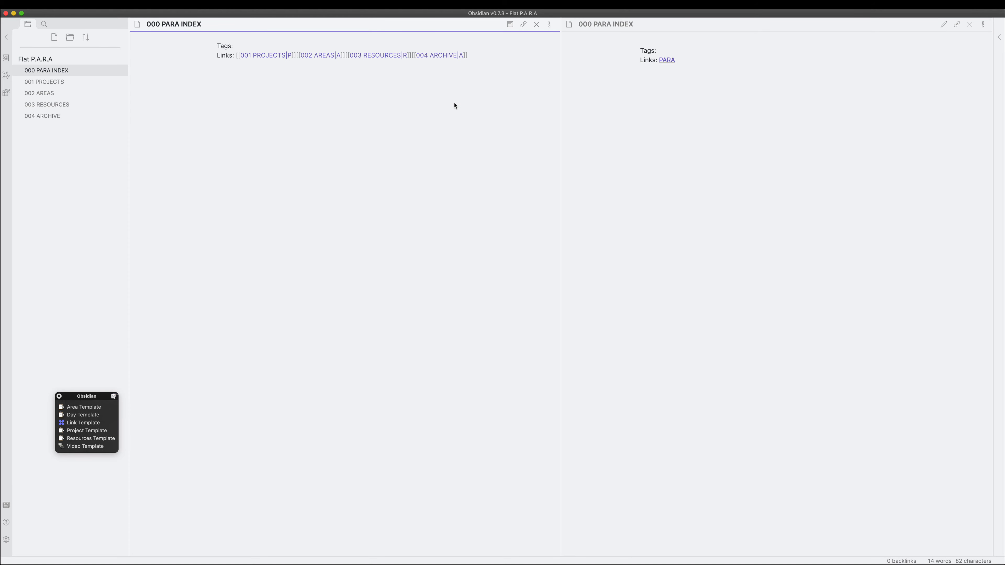
{"action": "key", "text": "super+a"}
{"action": "key", "text": "super+c"}
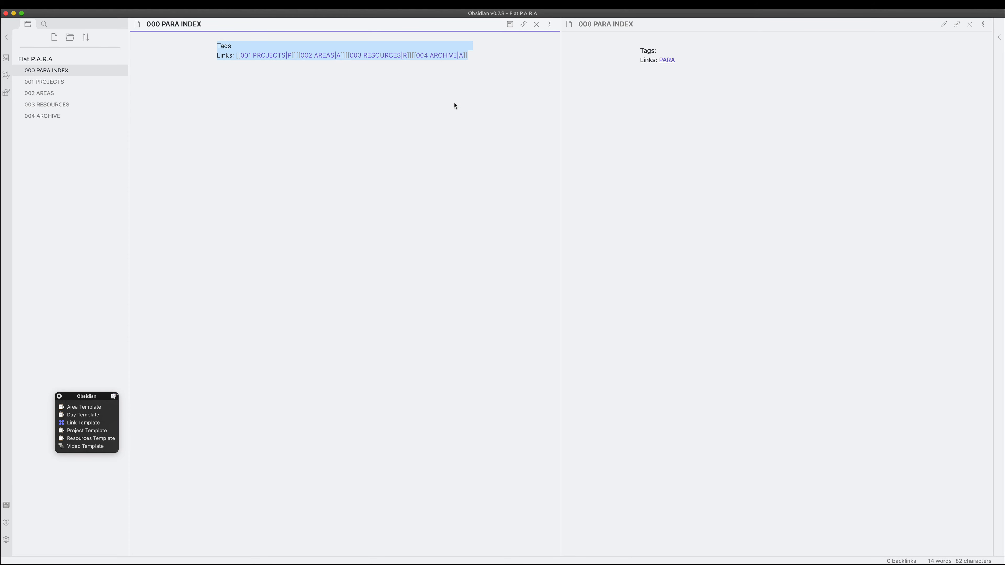
{"action": "left_click", "coordinate": [53, 82]}
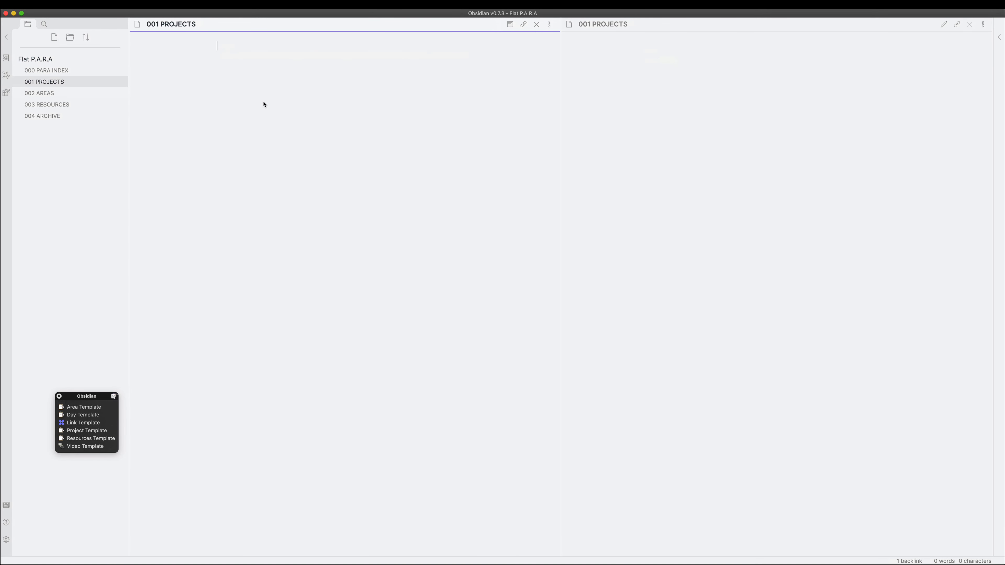
{"action": "left_click", "coordinate": [81, 93]}
{"action": "key", "text": "super+v"}
{"action": "left_click", "coordinate": [105, 105]}
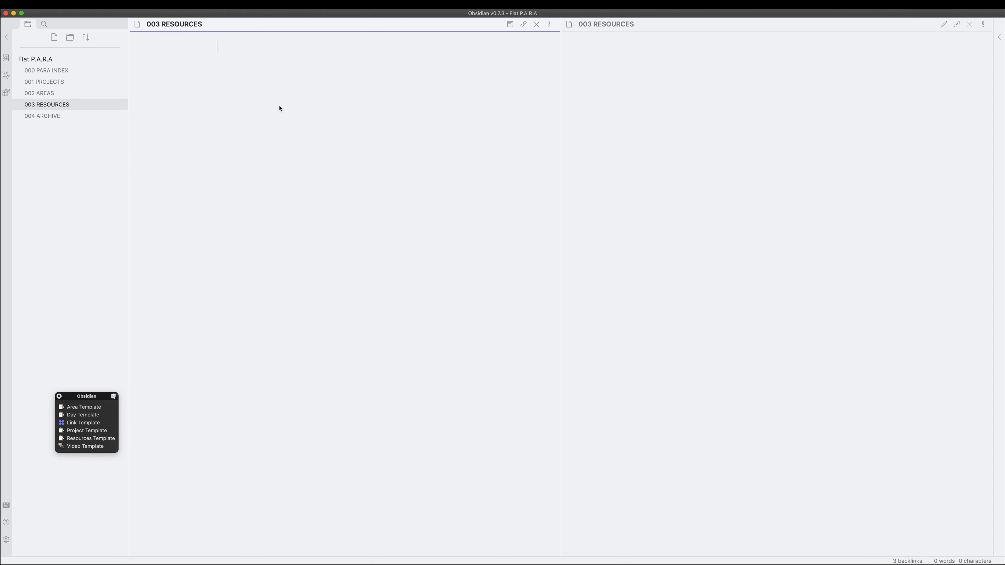
{"action": "key", "text": "super+v"}
{"action": "left_click", "coordinate": [91, 118]}
{"action": "key", "text": "super+v"}
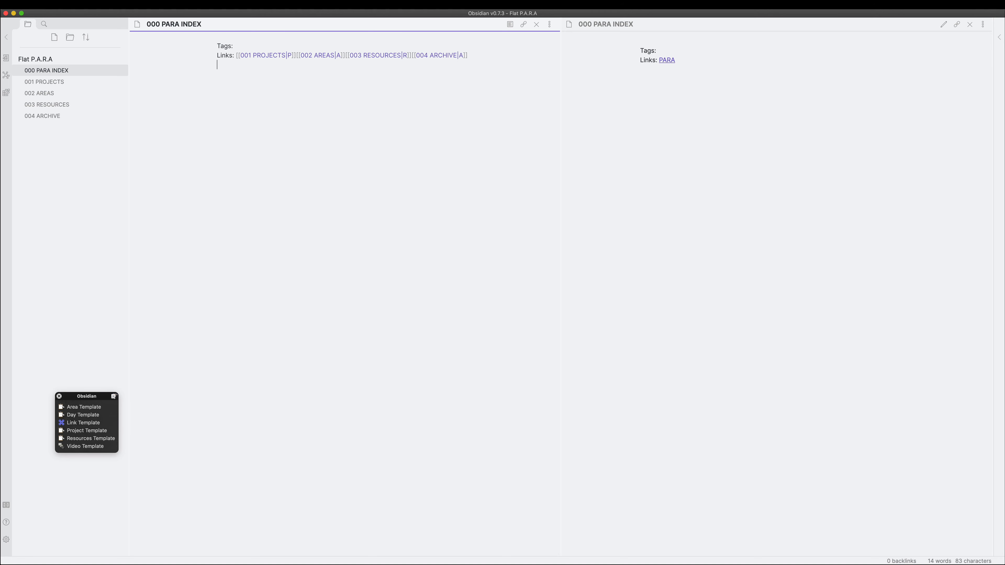
- Add a --- divider below the header in 000 PARA INDEX and in each of the four P.A.R.A notes
{"action": "type", "text": "---"}
{"action": "left_click", "coordinate": [44, 82]}
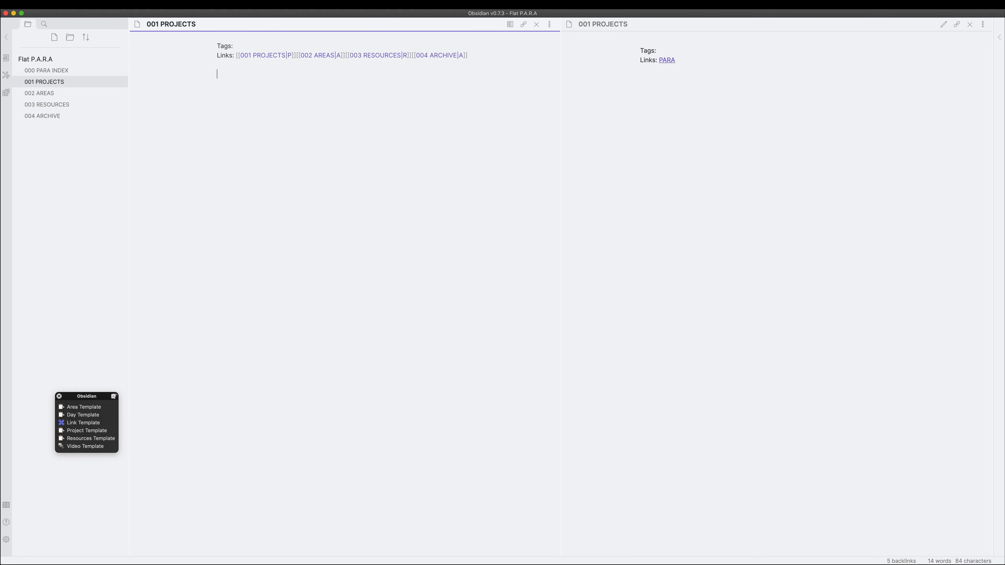
{"action": "left_click", "coordinate": [101, 92]}
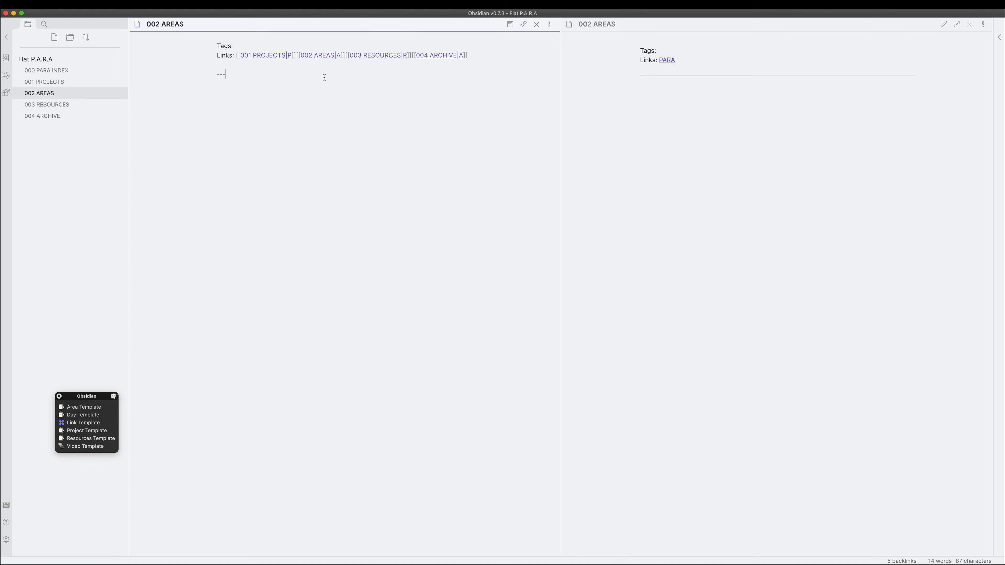
{"action": "left_click", "coordinate": [63, 104]}
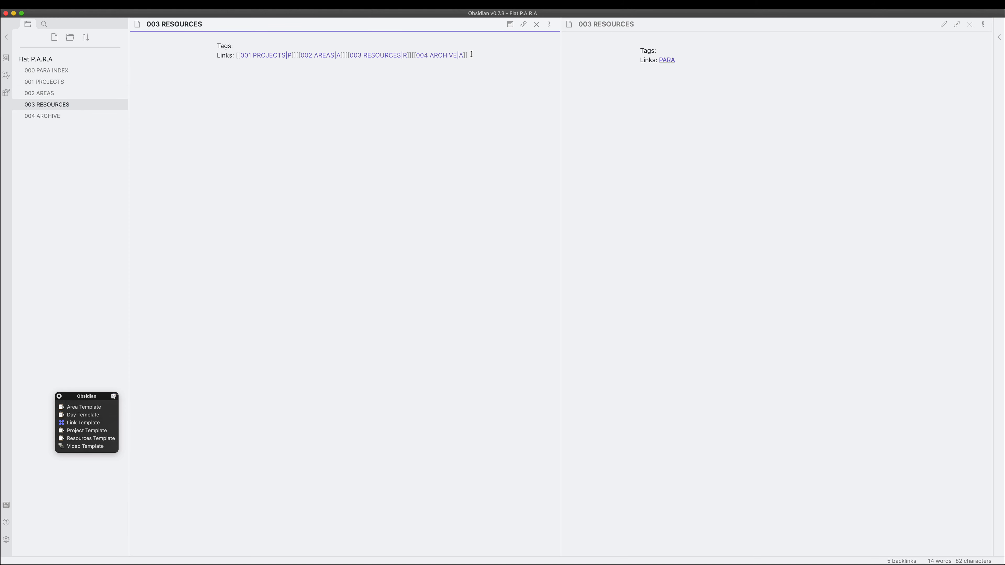
{"action": "key", "text": "Return"}
{"action": "key", "text": "Return"}
{"action": "type", "text": "---"}
{"action": "left_click", "coordinate": [108, 120]}
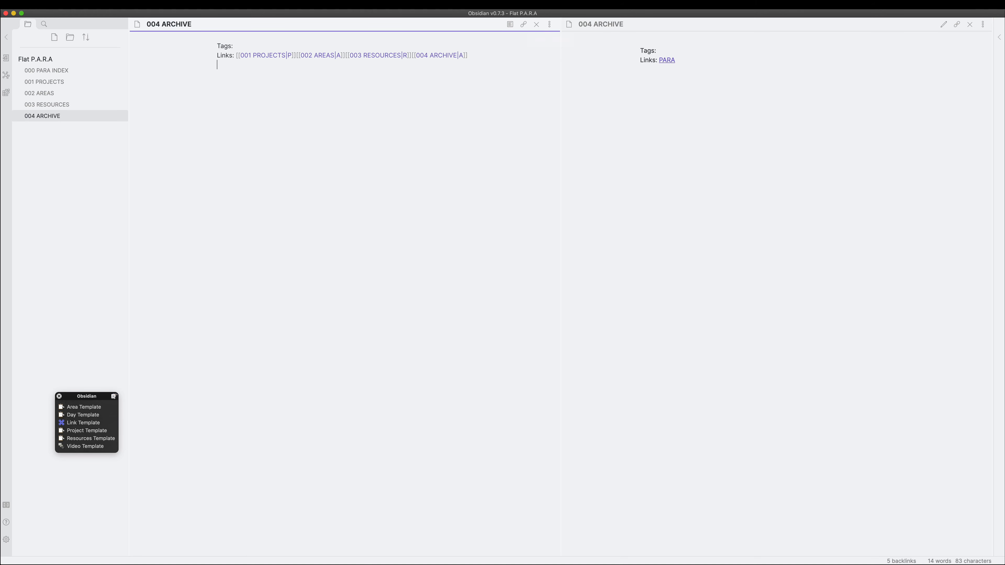
- Below the divider in 000 PARA INDEX, list links to 001 PROJECTS, 002 AREAS, 003 RESOURCES and 004 ARCHIVE on separate lines
{"action": "key", "text": "super+alt+Left"}
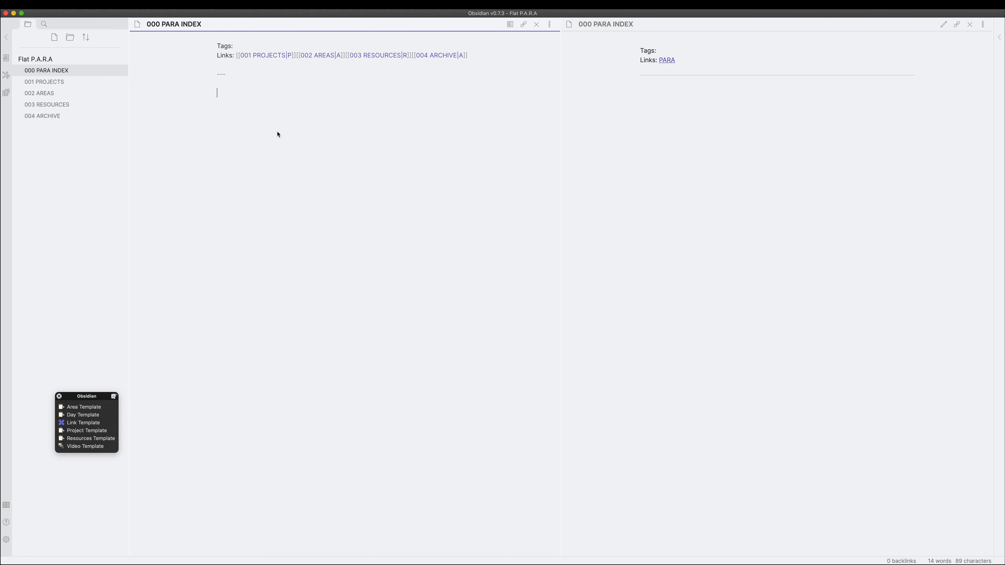
{"action": "type", "text": "[["}
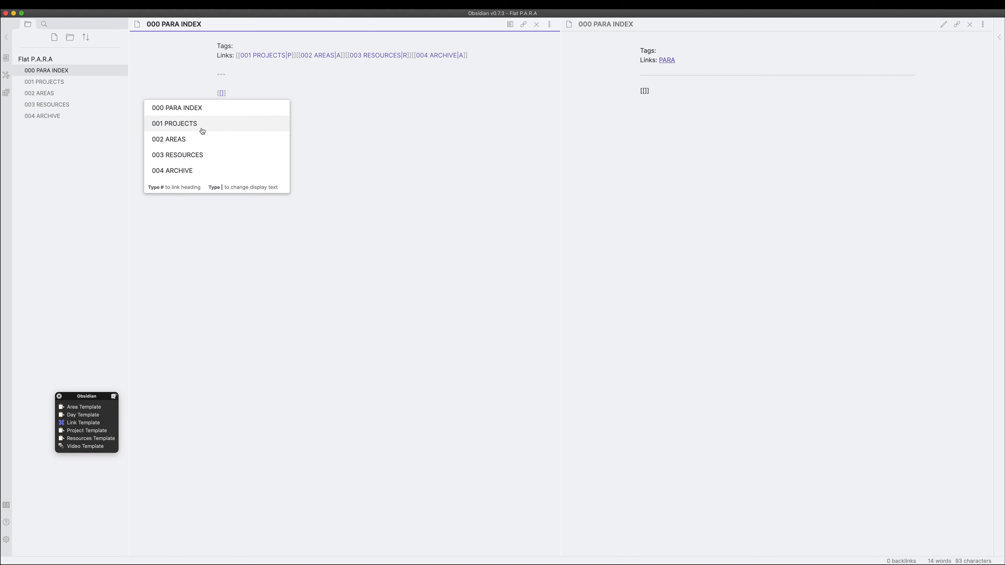
{"action": "left_click", "coordinate": [202, 130]}
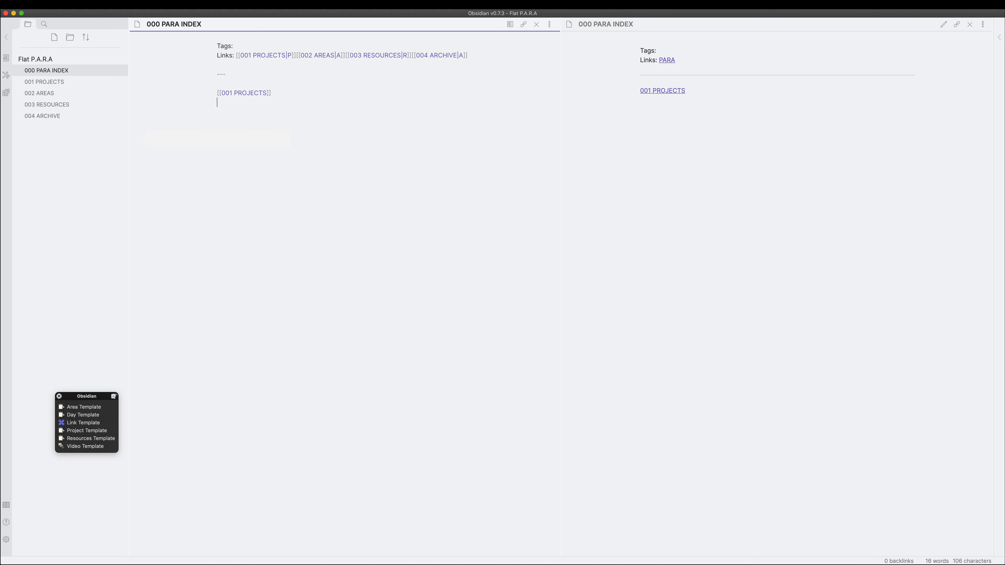
{"action": "type", "text": "[["}
{"action": "left_click", "coordinate": [198, 149]}
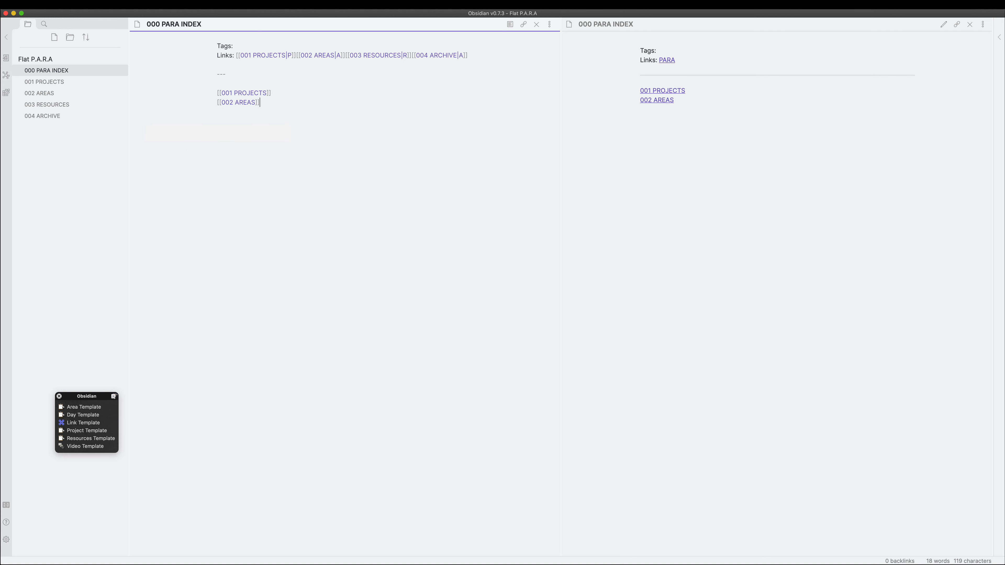
{"action": "key", "text": "Return"}
{"action": "type", "text": "[["}
{"action": "left_click", "coordinate": [206, 178]}
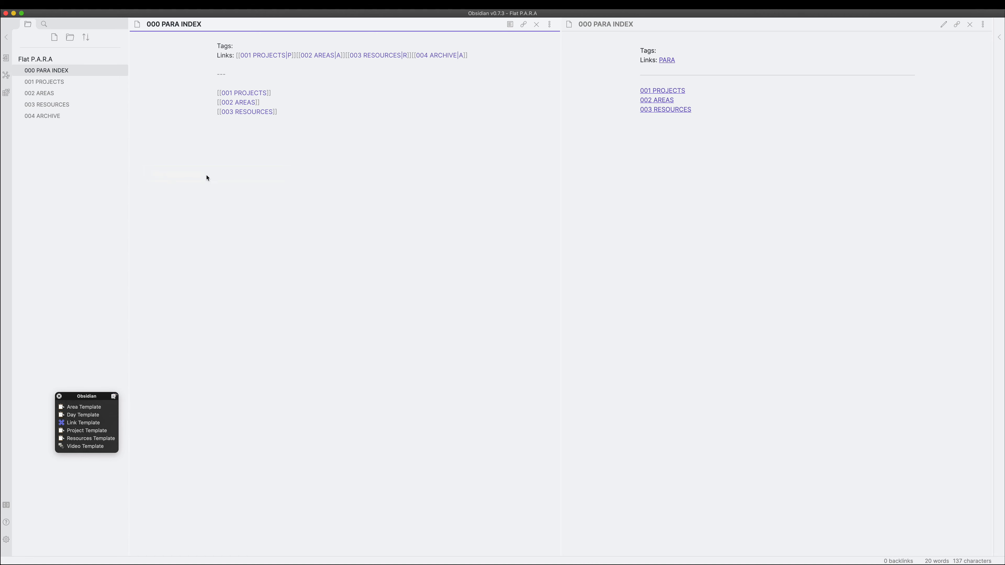
{"action": "key", "text": "Return"}
{"action": "type", "text": "[["}
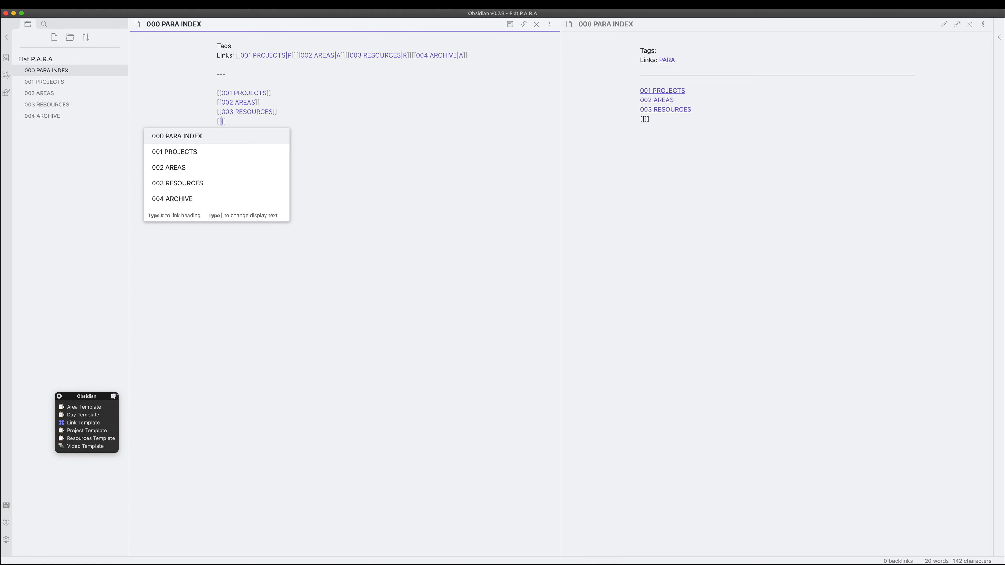
{"action": "left_click", "coordinate": [170, 200]}
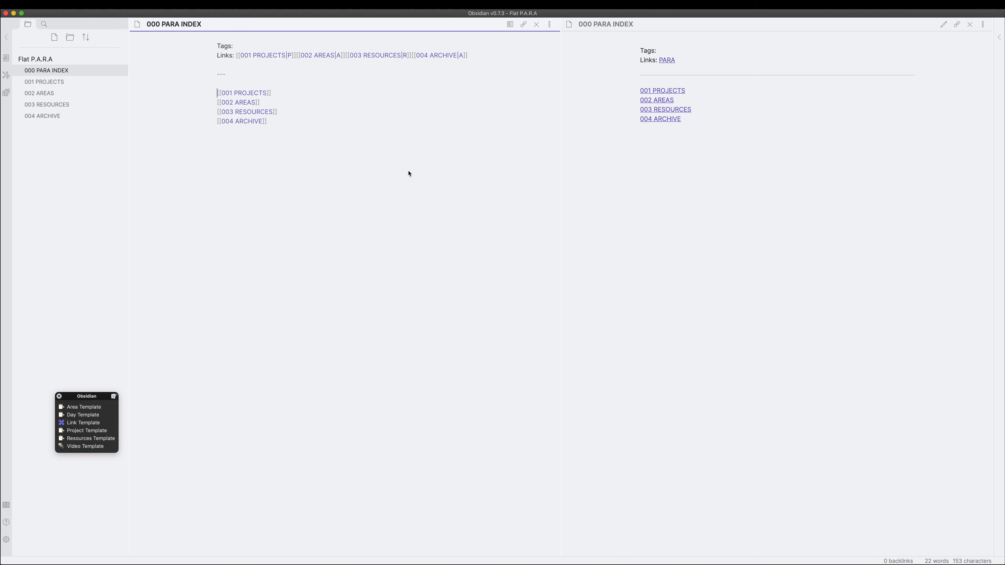
- Turn the four links listed below the index divider into embedded notes by prefixing each one with !
{"action": "type", "text": "!"}
{"action": "type", "text": "!"}
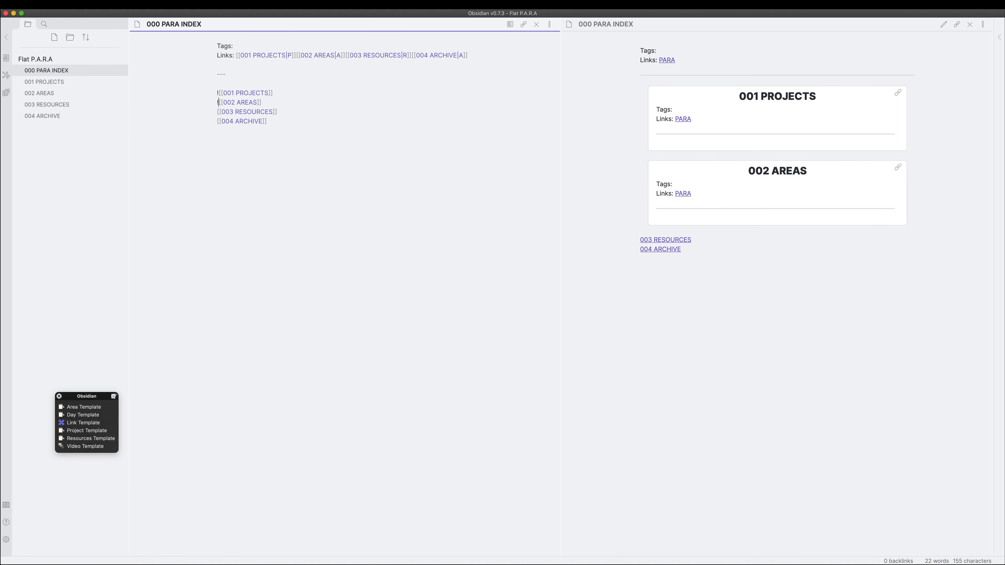
{"action": "type", "text": "!"}
{"action": "key", "text": "Down"}
{"action": "type", "text": "!"}
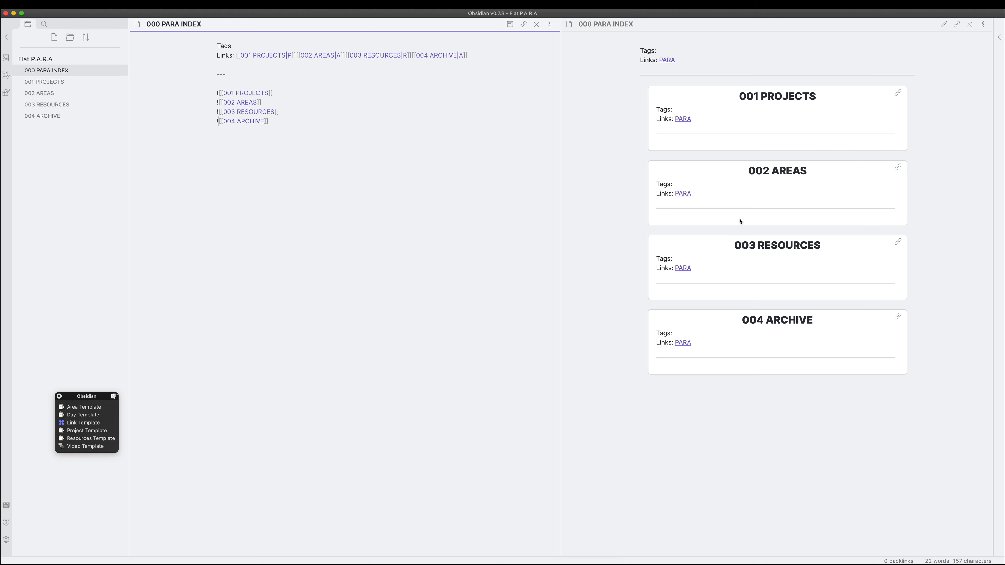
- Add a link to 100 FLAT FILE SYSTEM IN P.A.R.A below the divider in the 001 PROJECTS note
{"action": "left_click", "coordinate": [62, 82]}
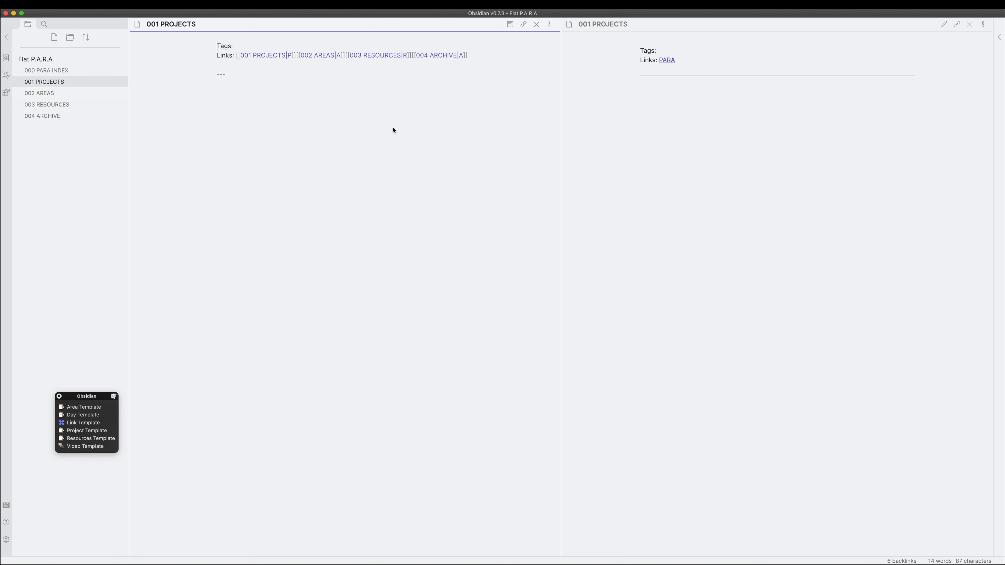
{"action": "left_click", "coordinate": [300, 69]}
{"action": "type", "text": "[["}
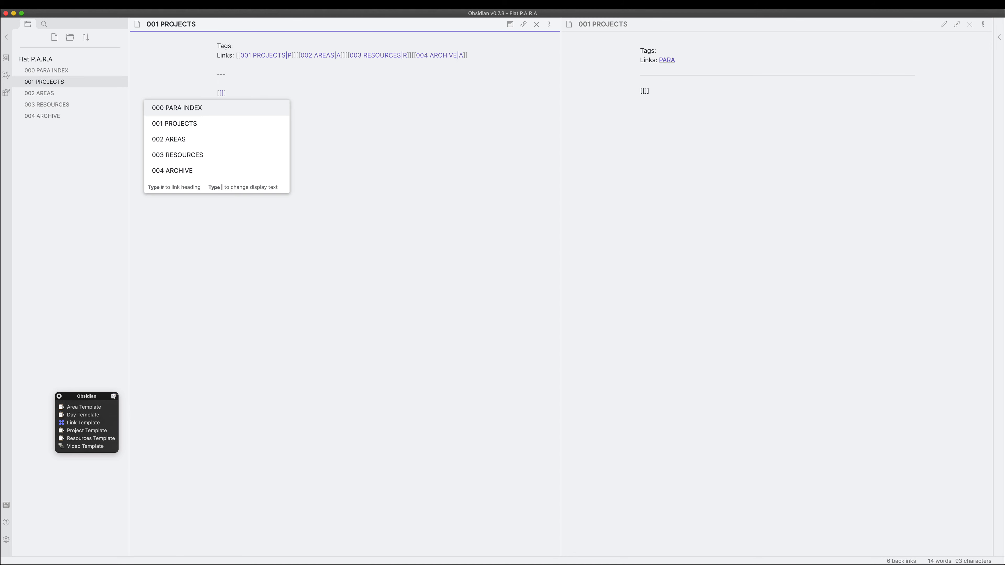
{"action": "type", "text": "100"}
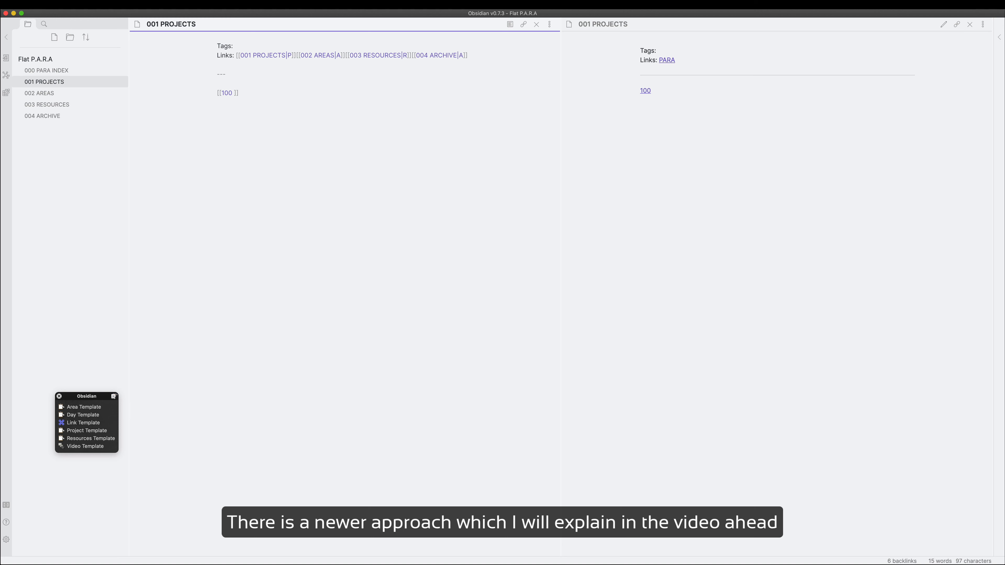
{"action": "type", "text": "FLAT FILE "}
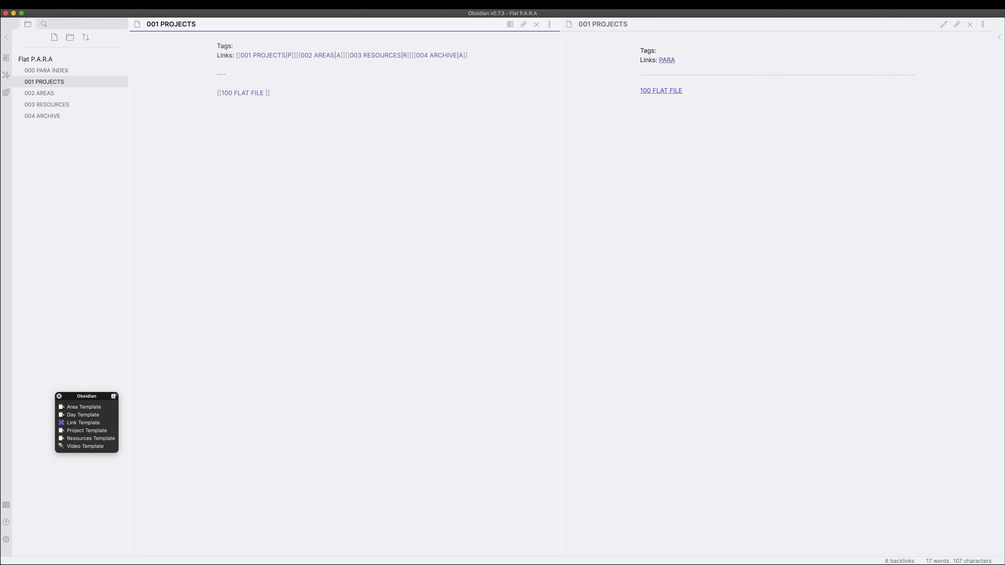
{"action": "type", "text": "SYSTEM IN P"}
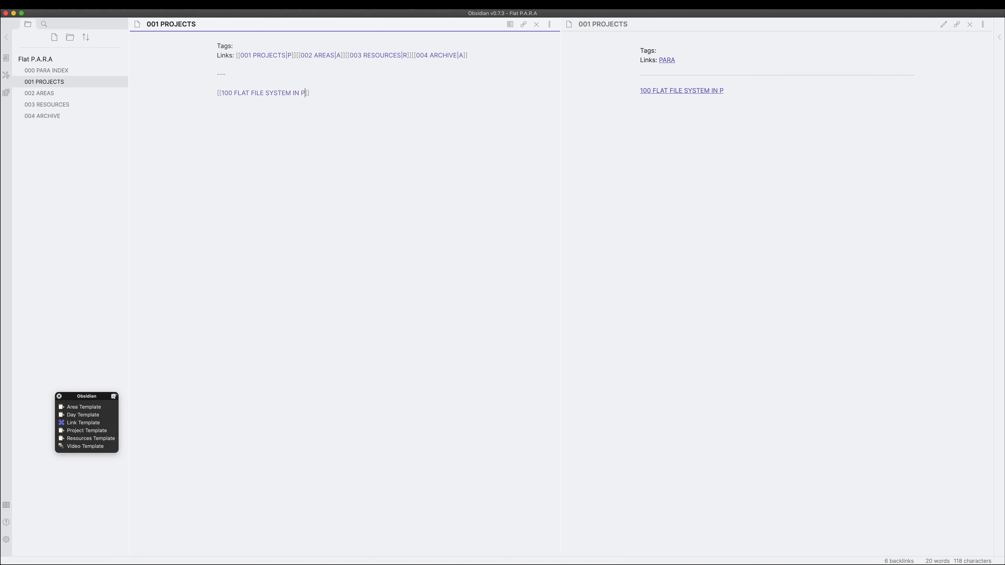
{"action": "type", "text": ".A.R.A"}
- Search the quick switcher for a note starting with 100 and dismiss it without creating a note
{"action": "key", "text": "super+o"}
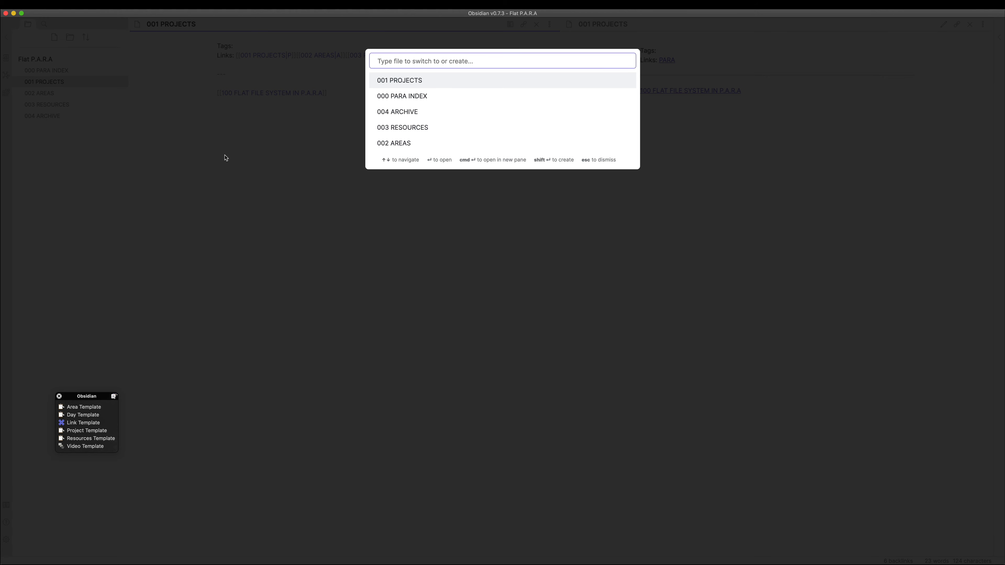
{"action": "type", "text": "dd"}
{"action": "key", "text": "BackSpace"}
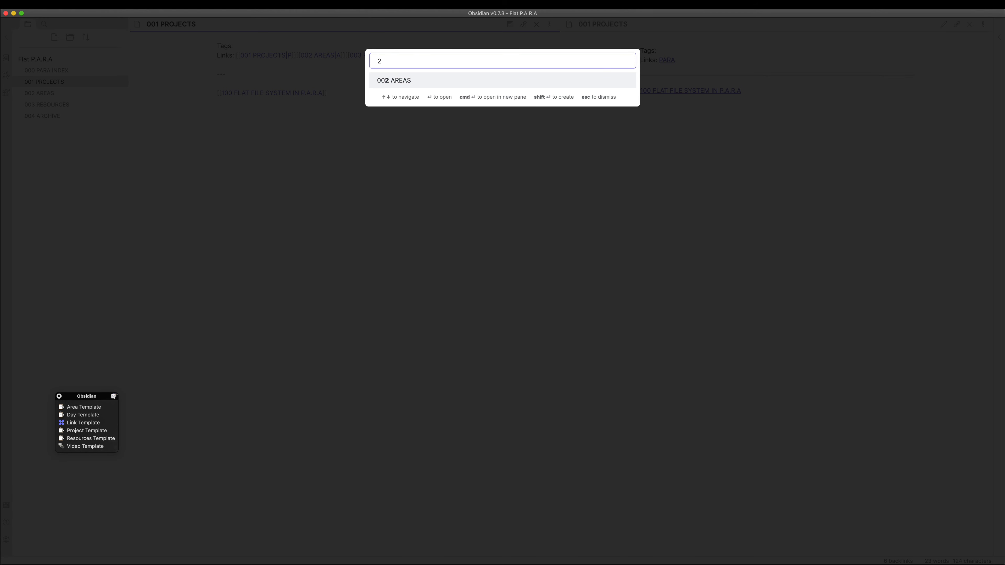
{"action": "key", "text": "BackSpace"}
{"action": "type", "text": "100"}
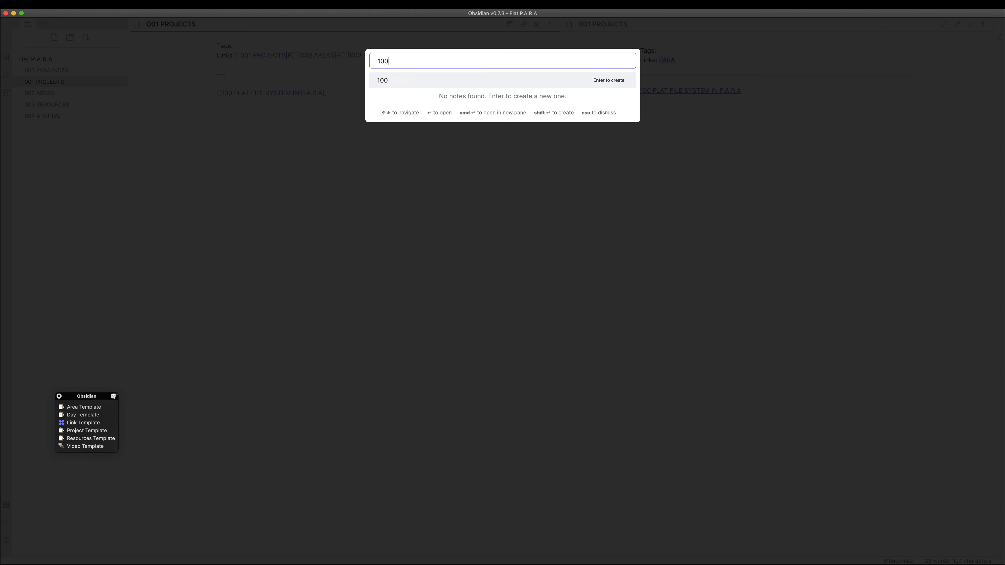
{"action": "key", "text": "BackSpace"}
{"action": "key", "text": "BackSpace"}
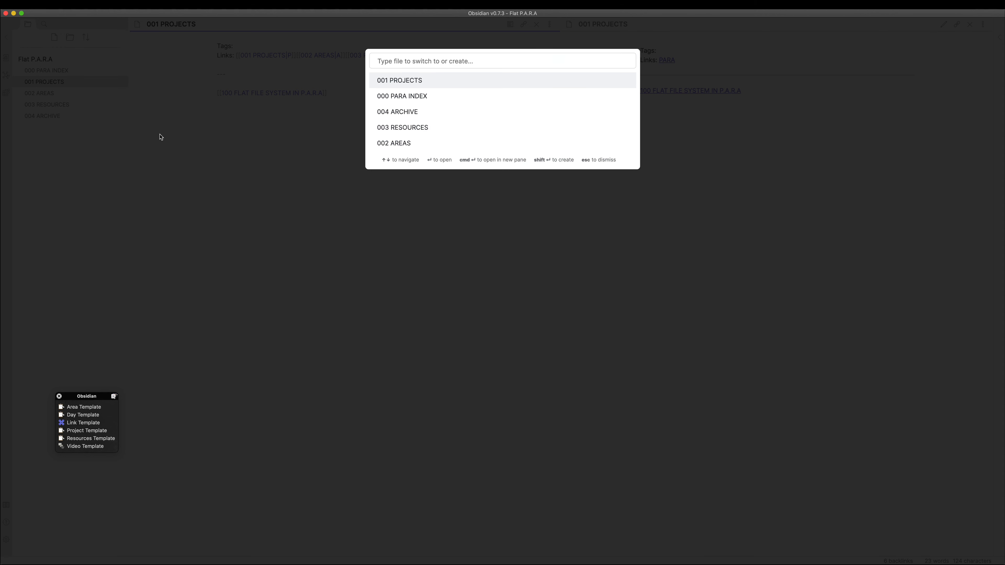
{"action": "key", "text": "Escape"}
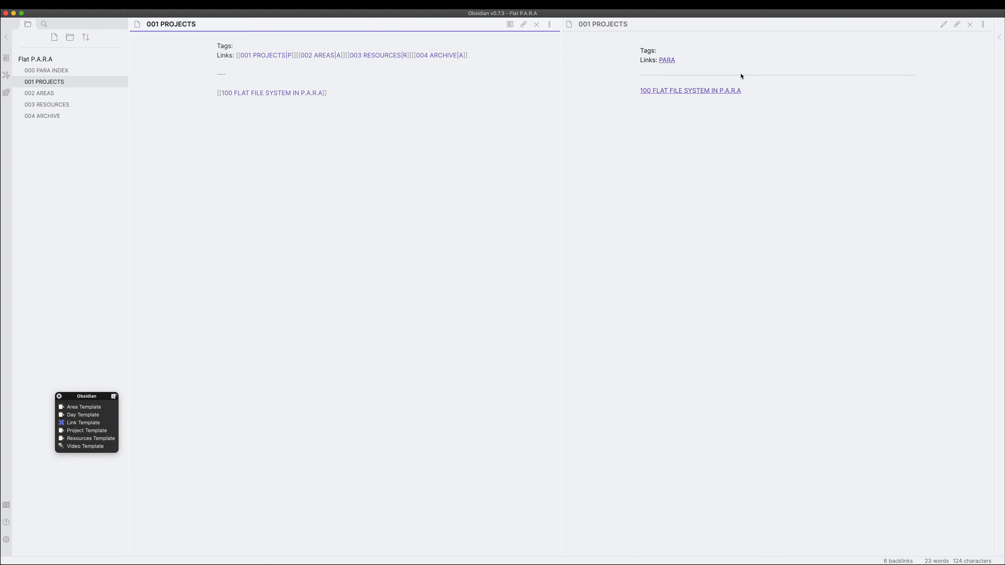
- Create the 100 FLAT FILE SYSTEM IN P.A.R.A note by following its preview link, and return to 001 PROJECTS
{"action": "left_click", "coordinate": [727, 90]}
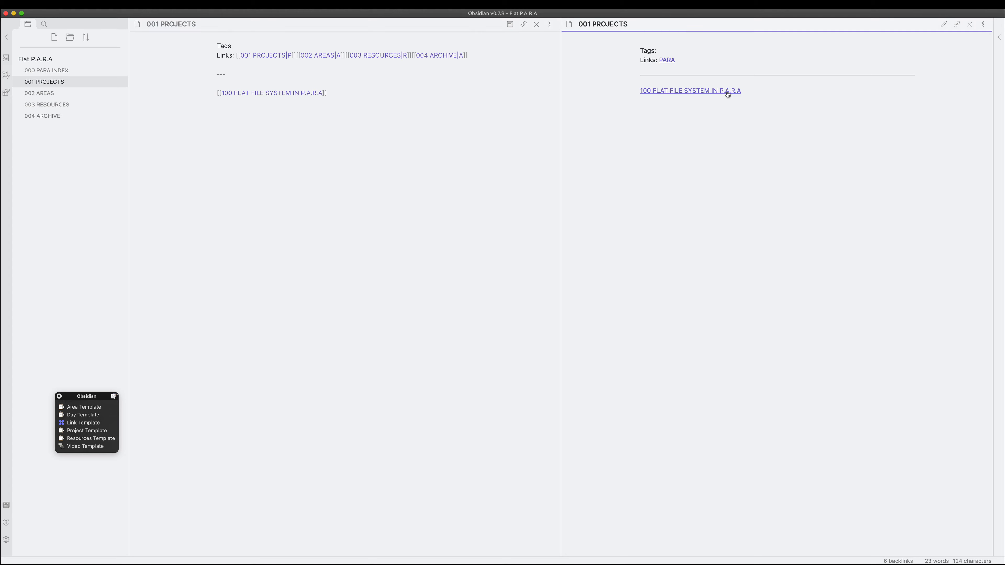
{"action": "left_click", "coordinate": [67, 84]}
{"action": "left_click", "coordinate": [383, 90]}
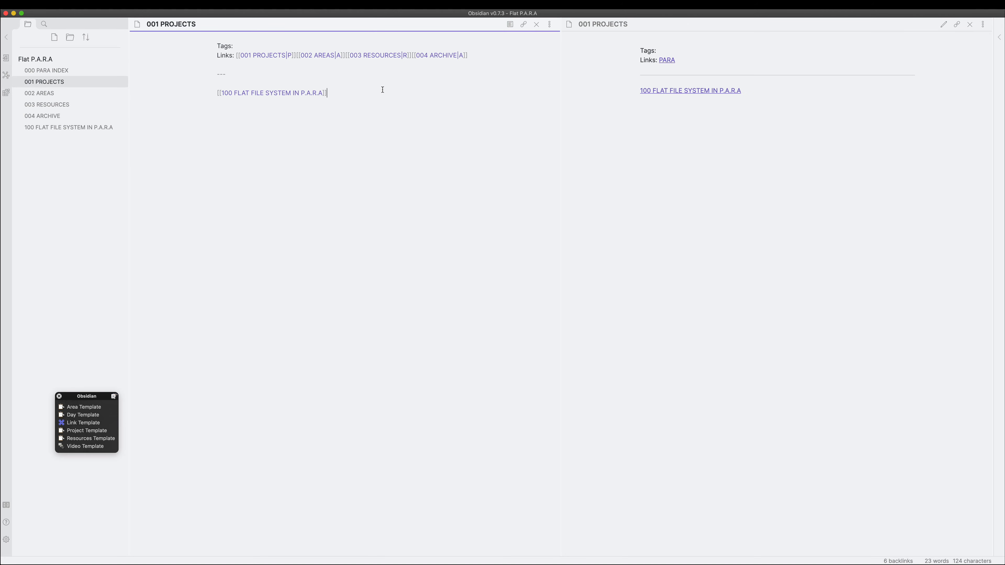
- Look up 100 in the quick switcher again and dismiss it without opening a note
{"action": "key", "text": "super+o"}
{"action": "type", "text": "100"}
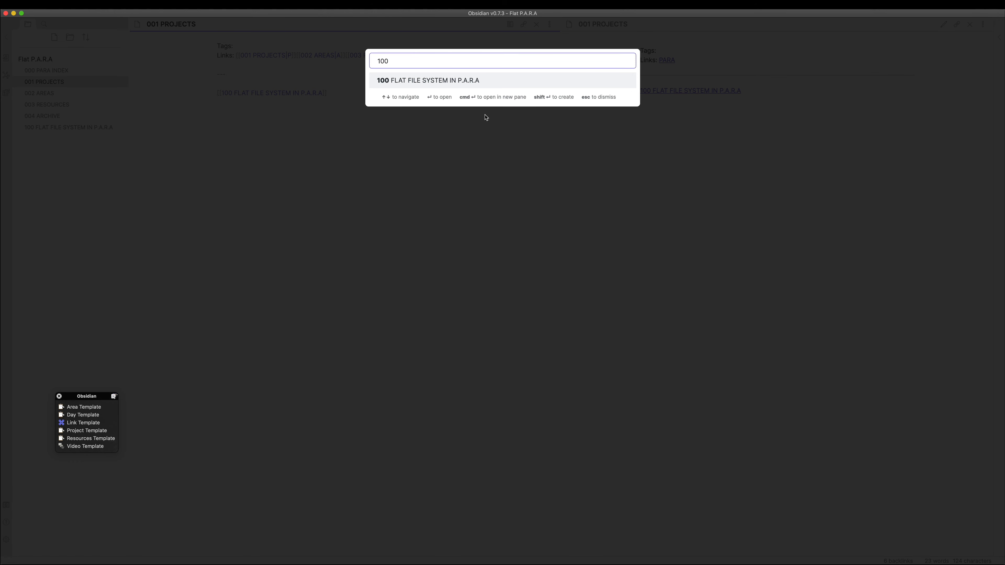
{"action": "left_click", "coordinate": [495, 138]}
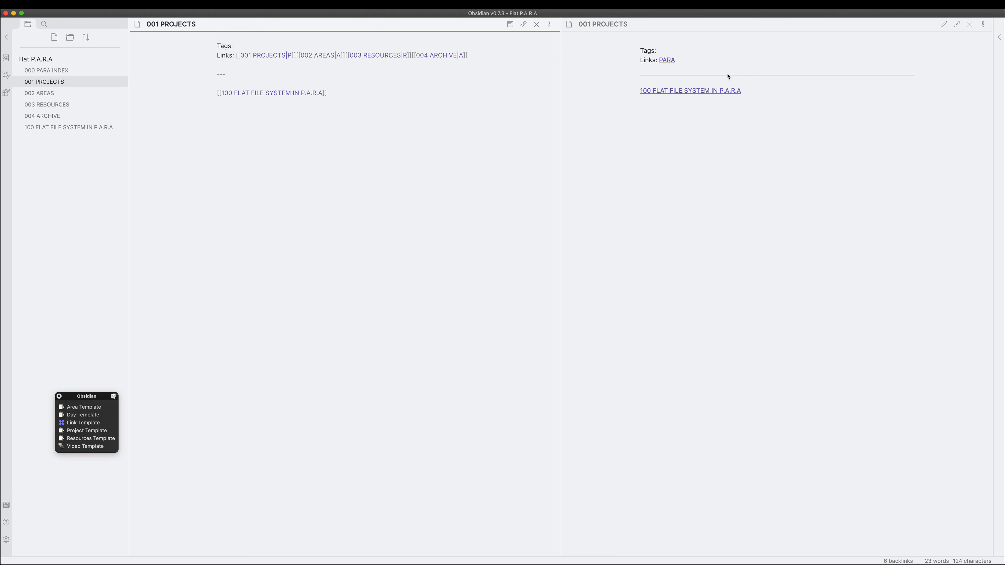
- Open the 100 FLAT FILE SYSTEM IN P.A.R.A note and insert the Video Template with the title Implementing P.A.R.A in Obsidian
{"action": "left_click", "coordinate": [274, 93]}
{"action": "left_click", "coordinate": [658, 91]}
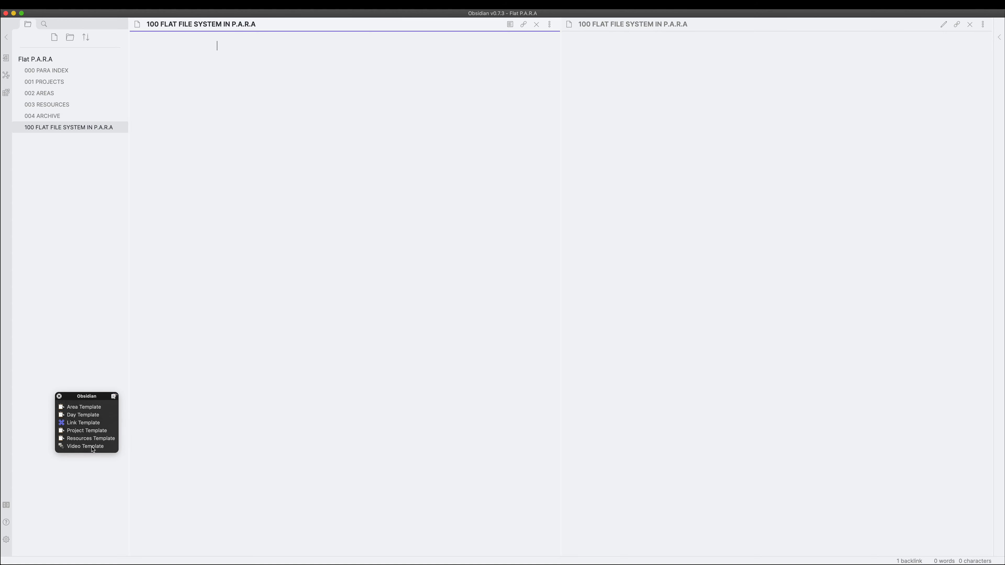
{"action": "left_click", "coordinate": [85, 446]}
{"action": "key", "text": "BackSpace"}
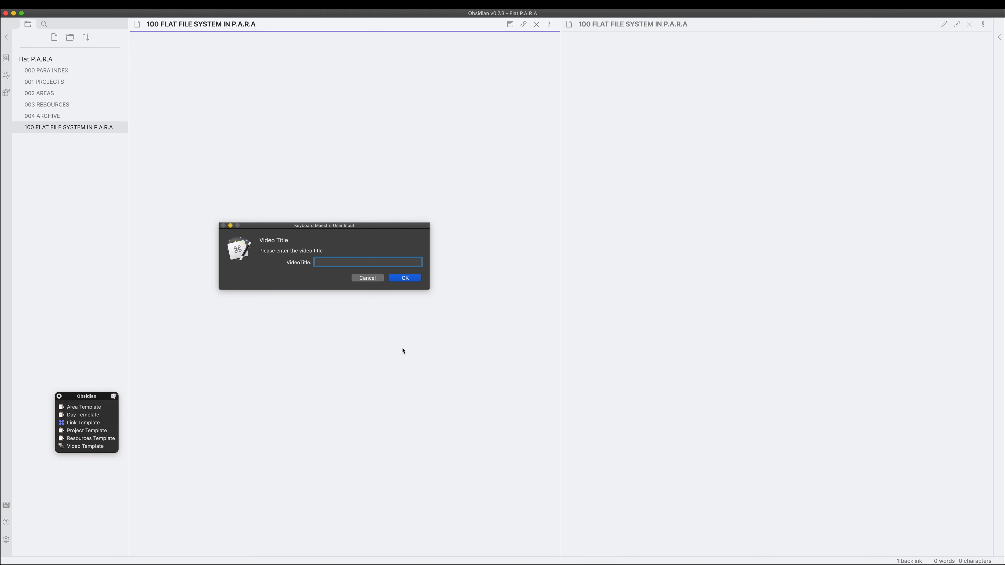
{"action": "type", "text": "Implementing P.A.R.A in Obsidian"}
{"action": "key", "text": "Return"}
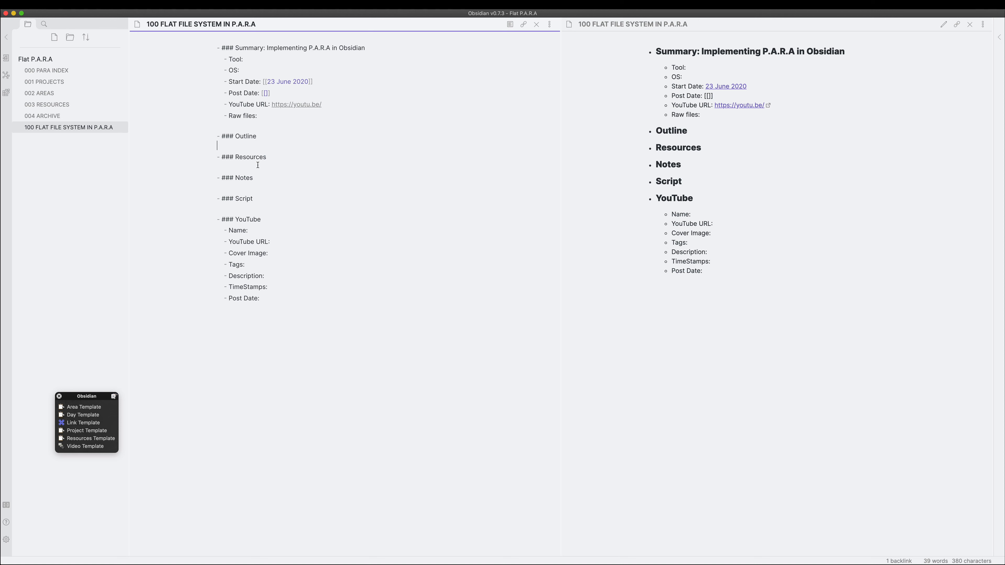
- Add the bullets Point 1 and Point 2 under the Outline heading of the 100 FLAT FILE SYSTEM IN P.A.R.A note
{"action": "type", "text": "- O"}
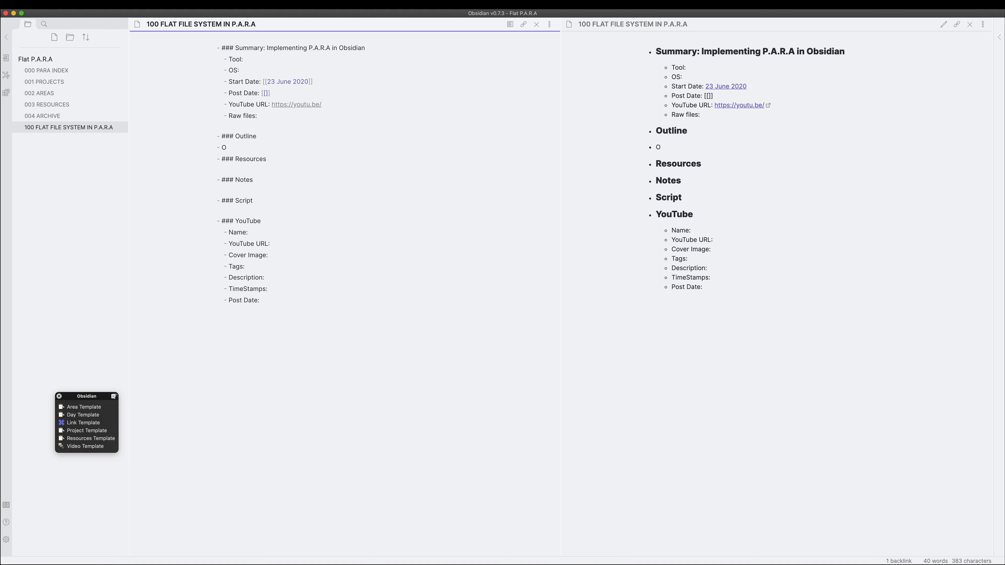
{"action": "key", "text": "BackSpace"}
{"action": "type", "text": "Point 1"}
{"action": "key", "text": "Return"}
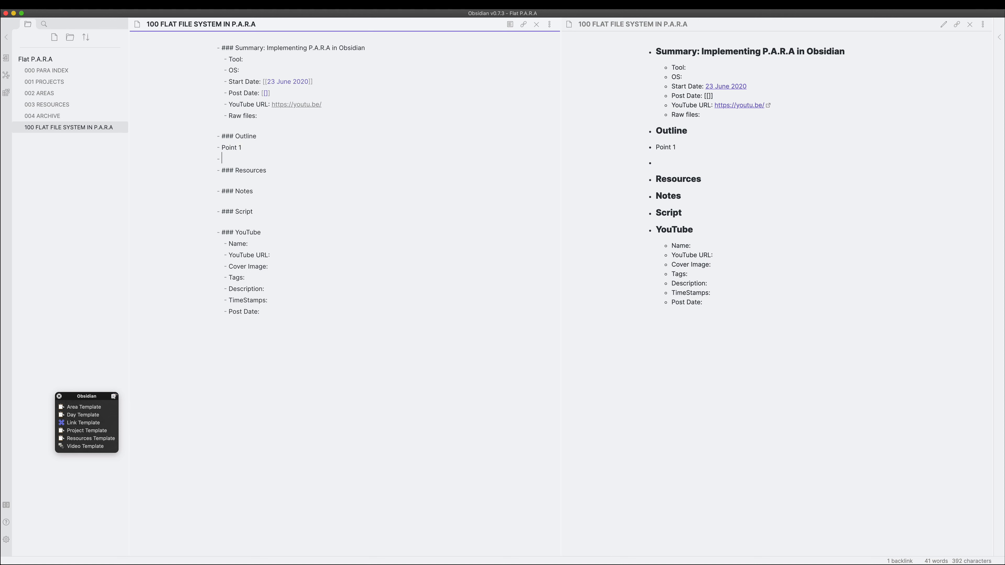
{"action": "type", "text": "O"}
{"action": "key", "text": "BackSpace"}
{"action": "type", "text": "Point 2"}
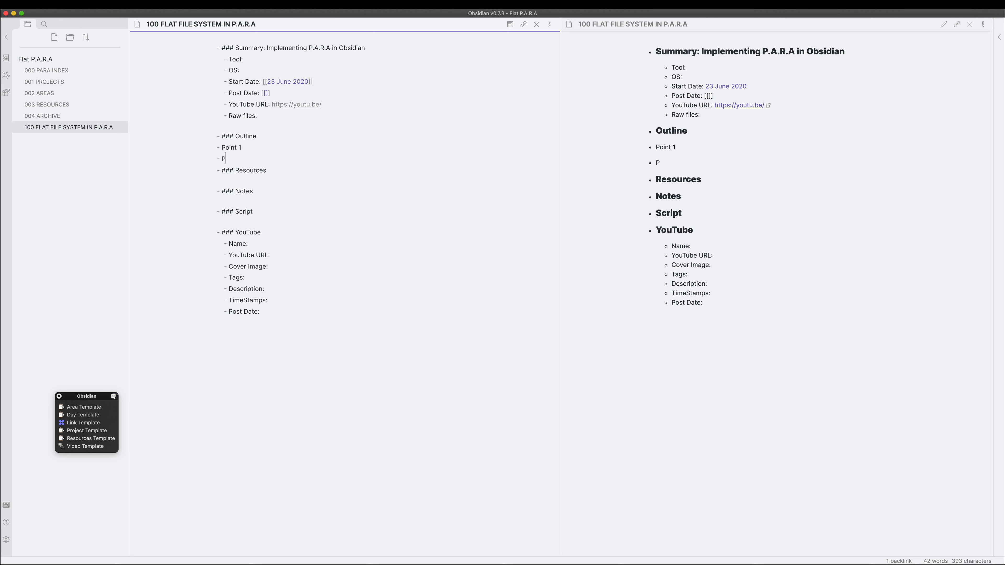
{"action": "left_click", "coordinate": [242, 180]}
{"action": "left_click", "coordinate": [245, 222]}
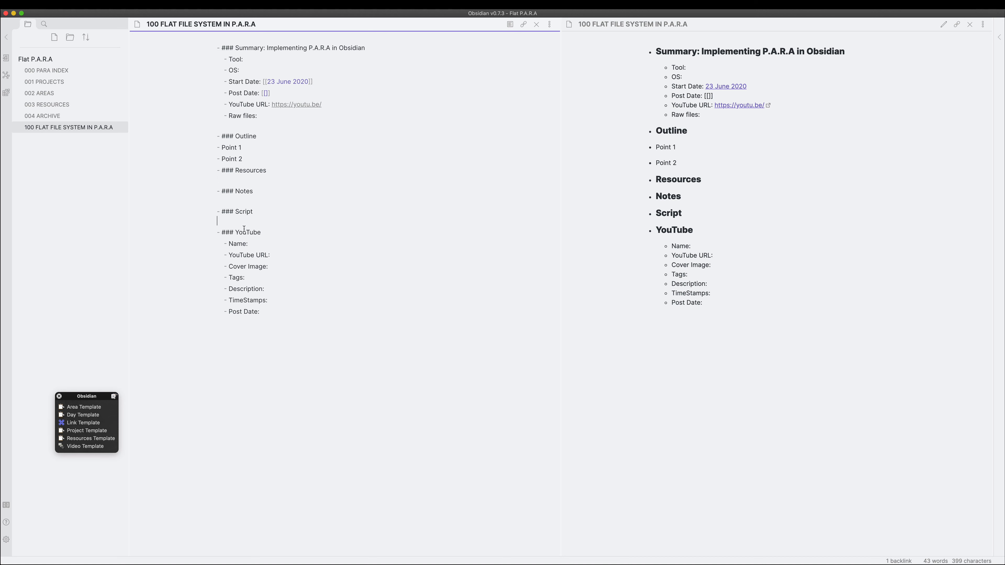
{"action": "left_click", "coordinate": [262, 241]}
{"action": "left_click", "coordinate": [279, 256]}
- Enable the Daily notes core plugin in the settings
{"action": "left_click", "coordinate": [7, 541]}
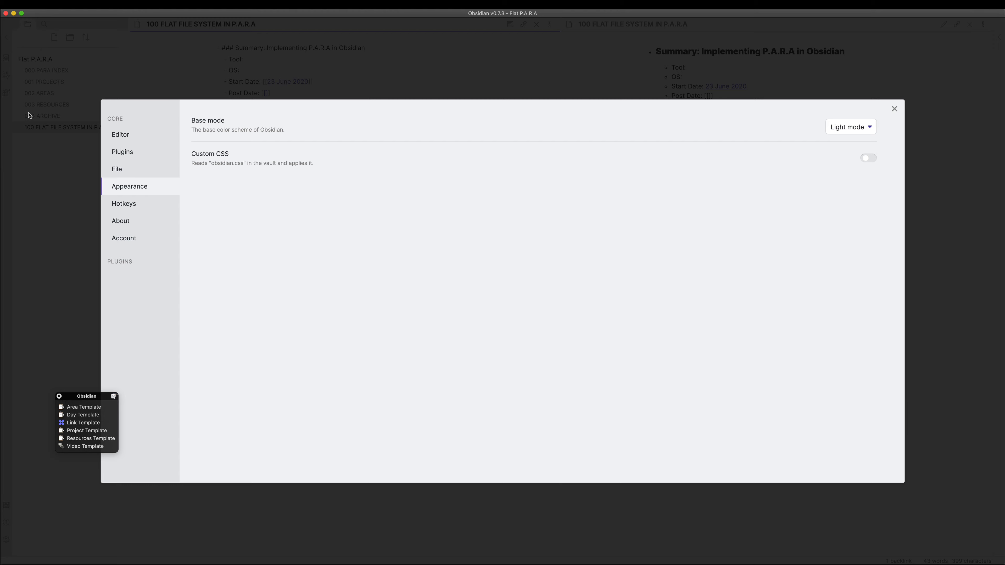
{"action": "left_click", "coordinate": [148, 159]}
{"action": "scroll", "coordinate": [302, 266], "scroll_direction": "down", "scroll_amount": 2}
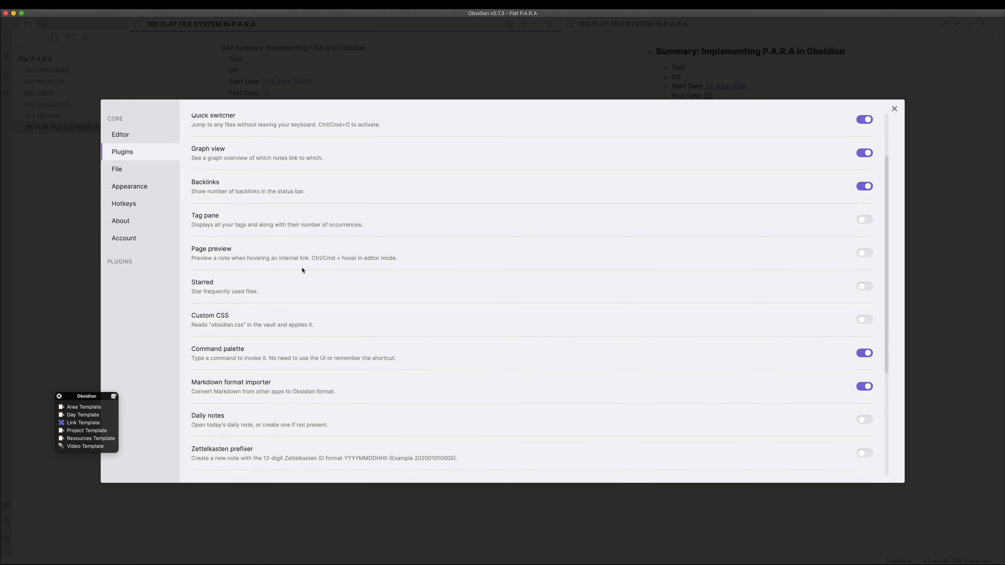
{"action": "scroll", "coordinate": [303, 271], "scroll_direction": "down", "scroll_amount": 4}
{"action": "left_click", "coordinate": [865, 250]}
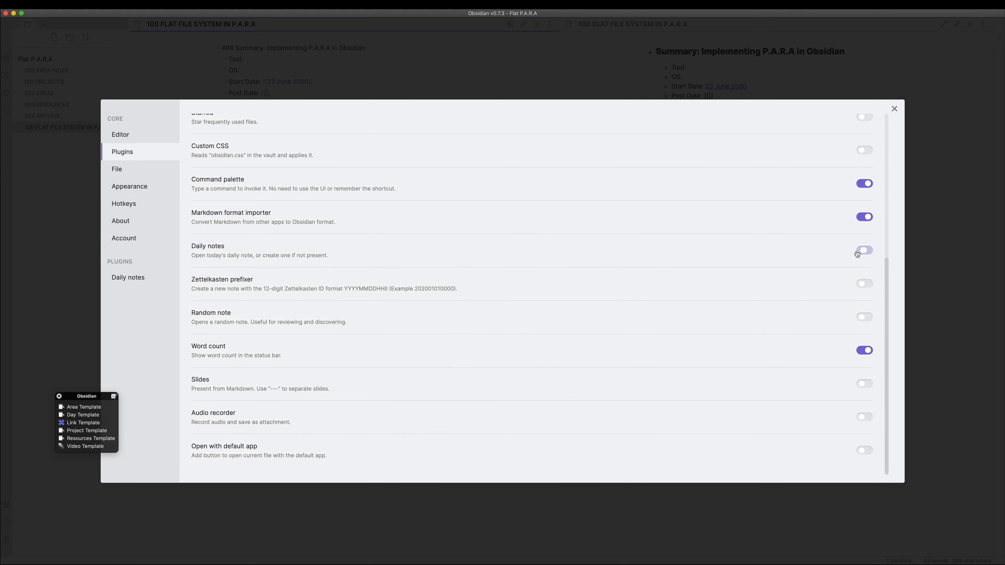
- Set the Daily notes date format to DD-MM-YYYY and close the settings
{"action": "left_click", "coordinate": [128, 277]}
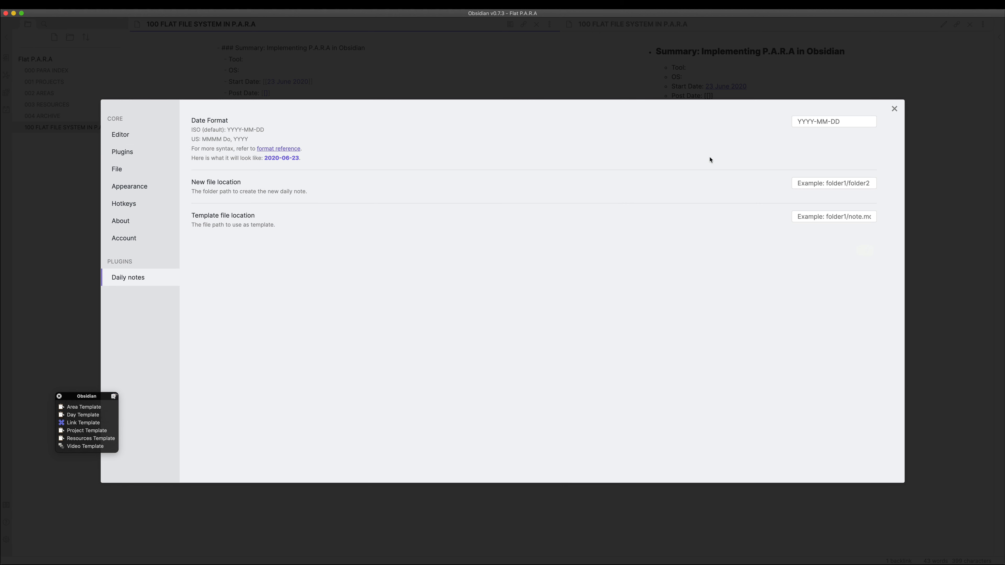
{"action": "left_click", "coordinate": [855, 125]}
{"action": "type", "text": "DD-MM"}
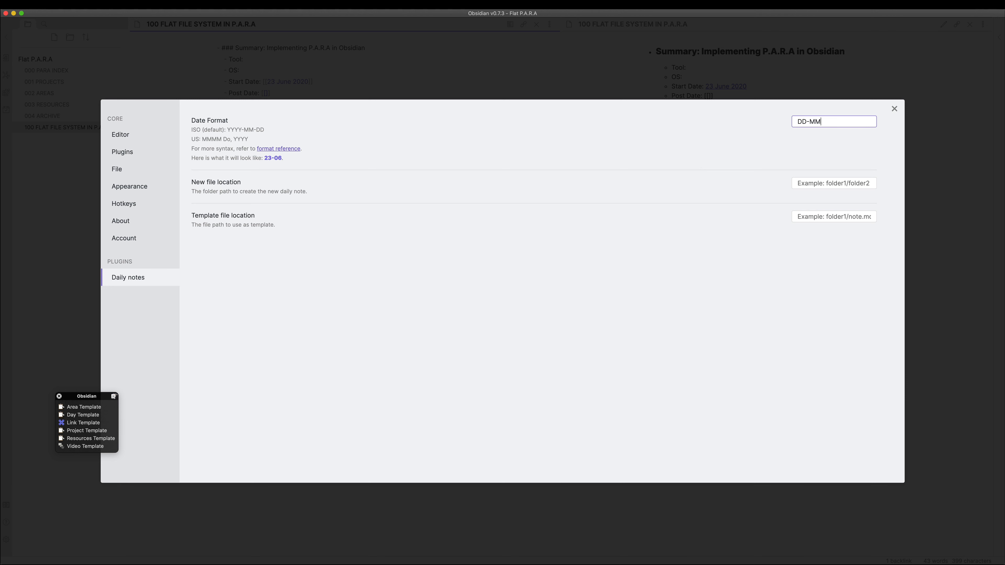
{"action": "type", "text": "-YYYY"}
{"action": "left_click", "coordinate": [895, 108]}
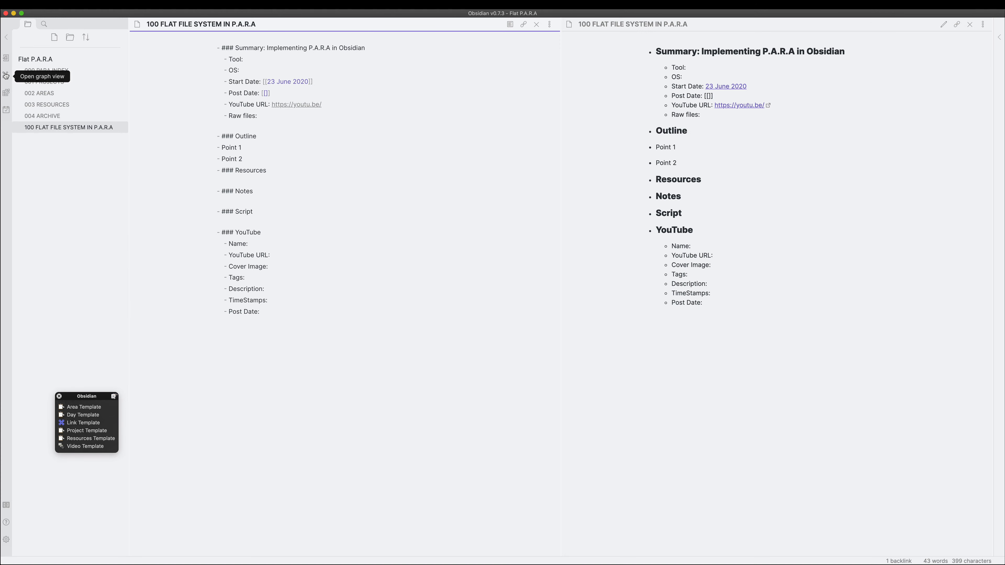
- Create today's daily note and fill it with the Day Template
{"action": "left_click", "coordinate": [6, 110]}
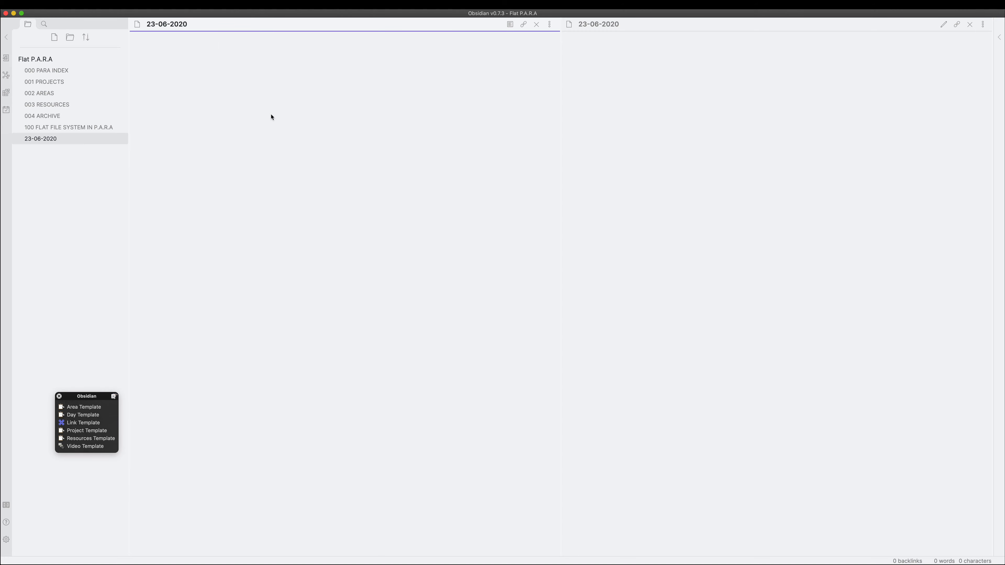
{"action": "type", "text": "obd"}
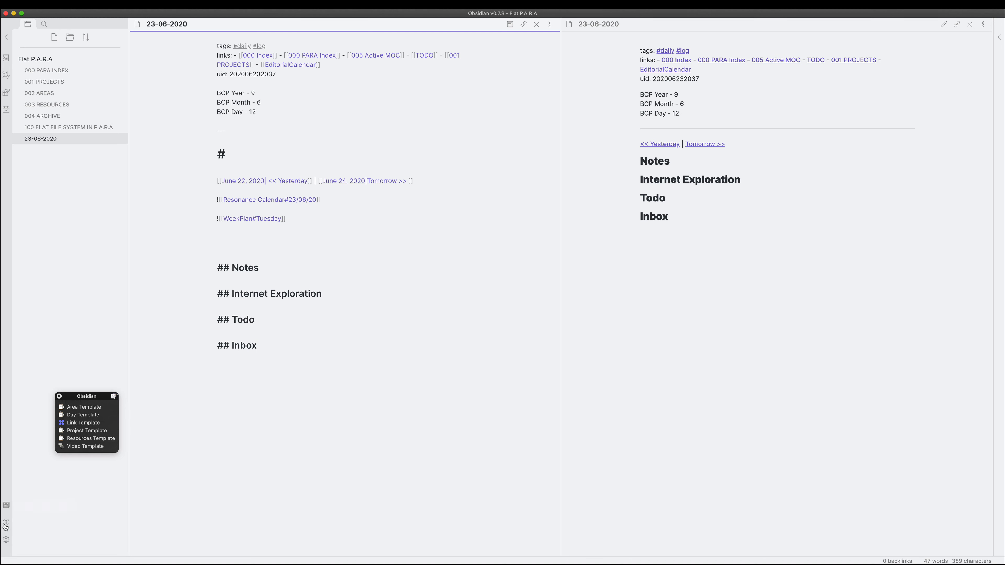
- Change the Daily notes date format to MMMM DD, YYYY and close the settings
{"action": "left_click", "coordinate": [6, 540]}
{"action": "left_click_drag", "start_coordinate": [842, 121], "coordinate": [741, 111]}
{"action": "key", "text": "BackSpace"}
{"action": "key", "text": "XF86AudioRaiseVolume"}
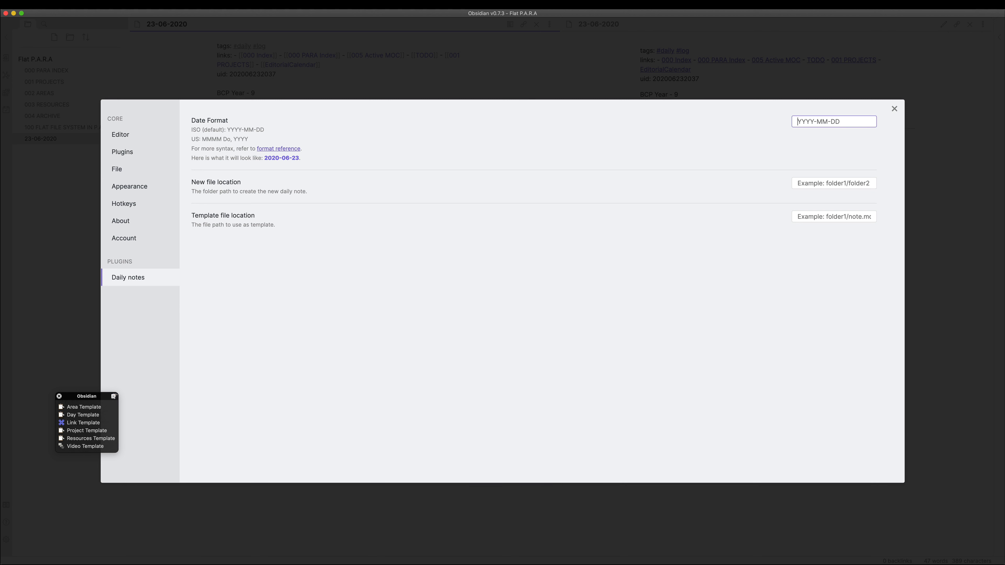
{"action": "type", "text": "MMMM DD, YYYY"}
{"action": "left_click", "coordinate": [895, 110]}
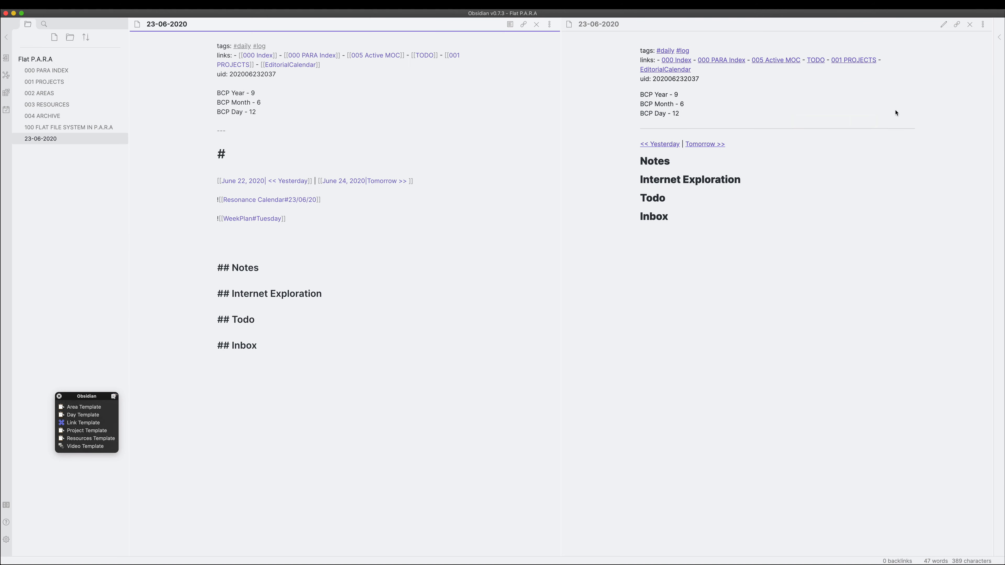
- Clear the content of the 23-06-2020 note and delete the note from the vault
{"action": "key", "text": "super+a"}
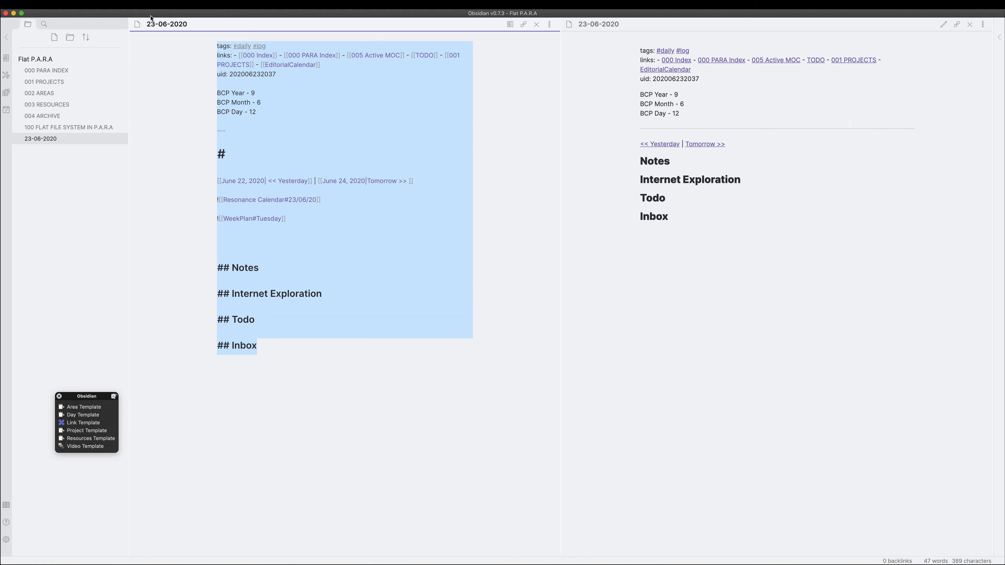
{"action": "key", "text": "BackSpace"}
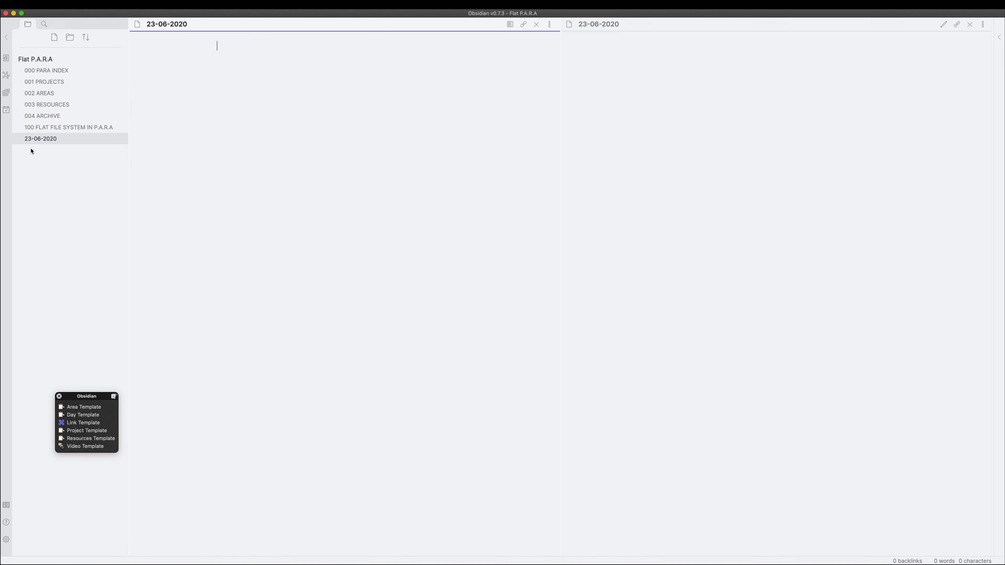
{"action": "right_click", "coordinate": [33, 141]}
{"action": "left_click", "coordinate": [68, 160]}
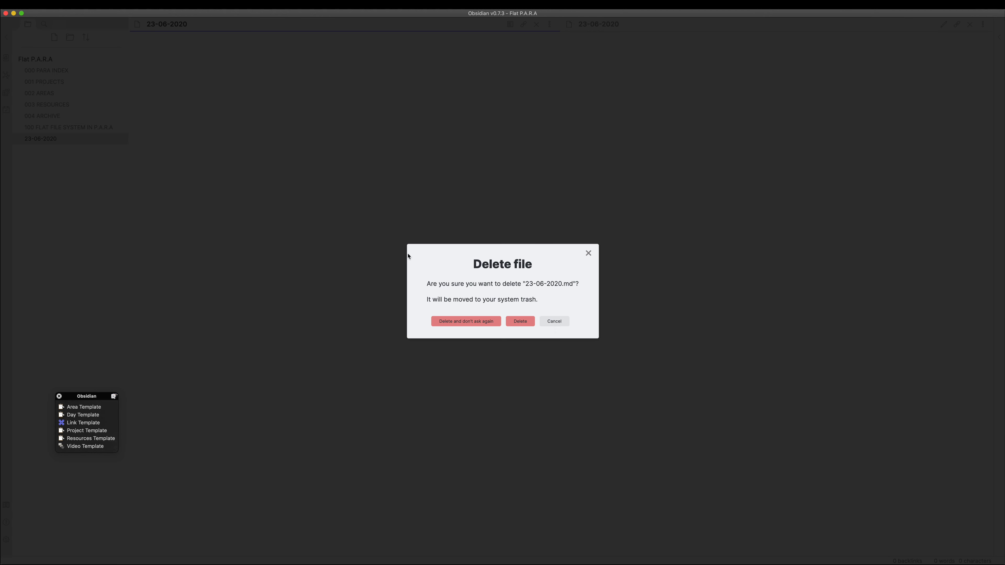
{"action": "left_click", "coordinate": [519, 321]}
- Create today's daily note in the new date format, dismiss the Dropbox deletion notice, and insert the Day Template
{"action": "left_click", "coordinate": [9, 107]}
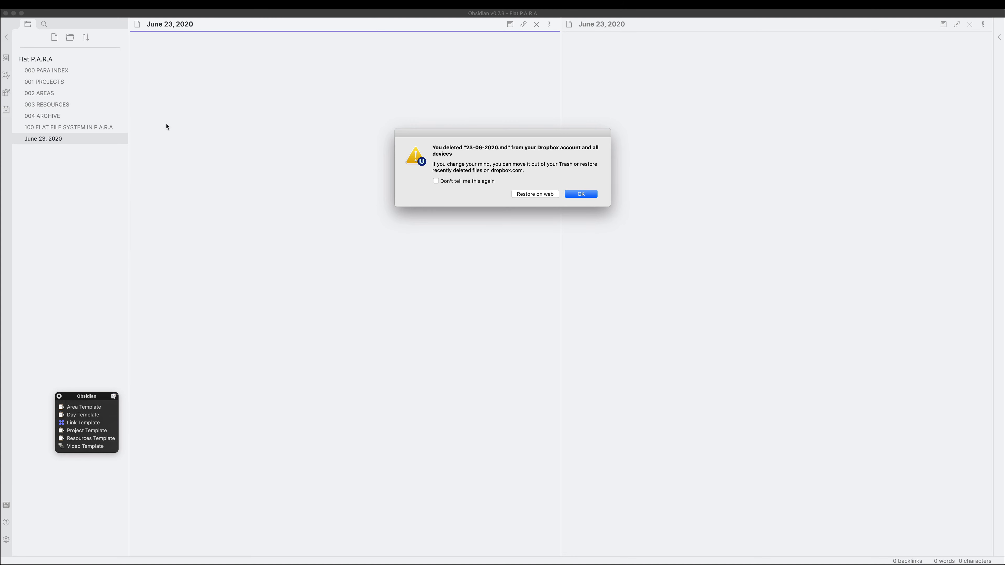
{"action": "left_click", "coordinate": [581, 194]}
{"action": "left_click", "coordinate": [359, 159]}
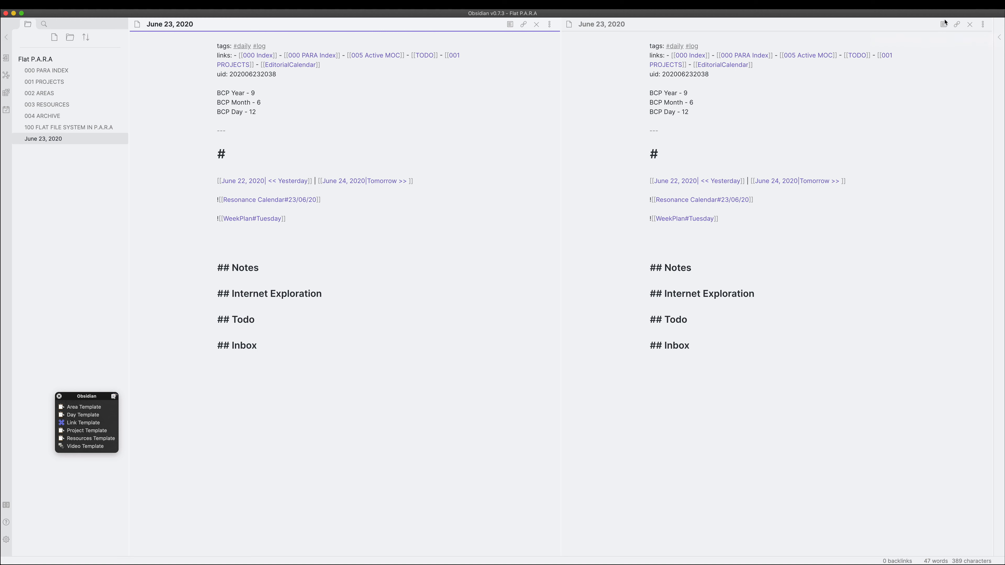
- Preview the June 23, 2020 note and create the June 22 and June 24, 2020 notes from its Yesterday and Tomorrow links
{"action": "left_click", "coordinate": [702, 142]}
{"action": "key", "text": "super+e"}
{"action": "left_click", "coordinate": [665, 146]}
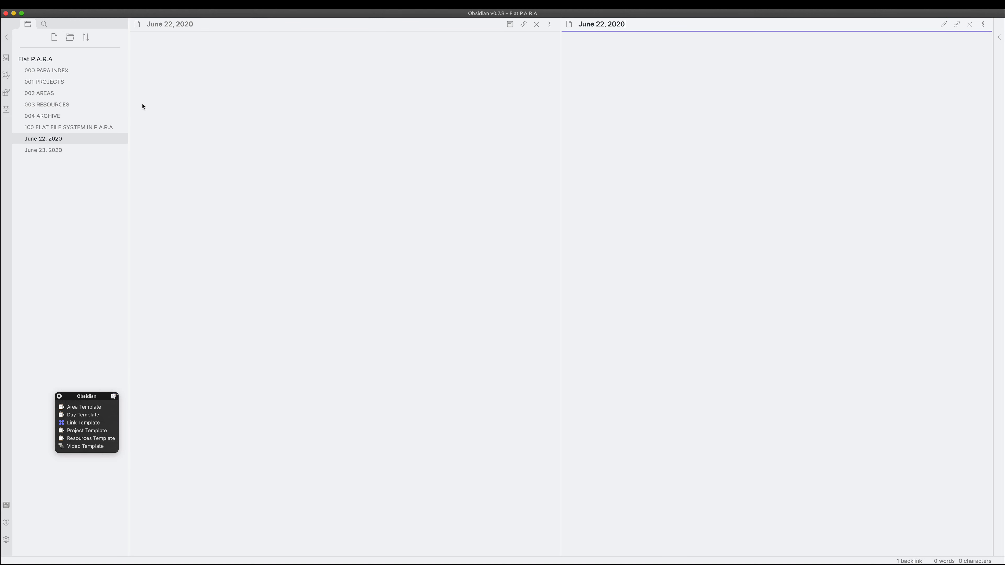
{"action": "left_click", "coordinate": [52, 153]}
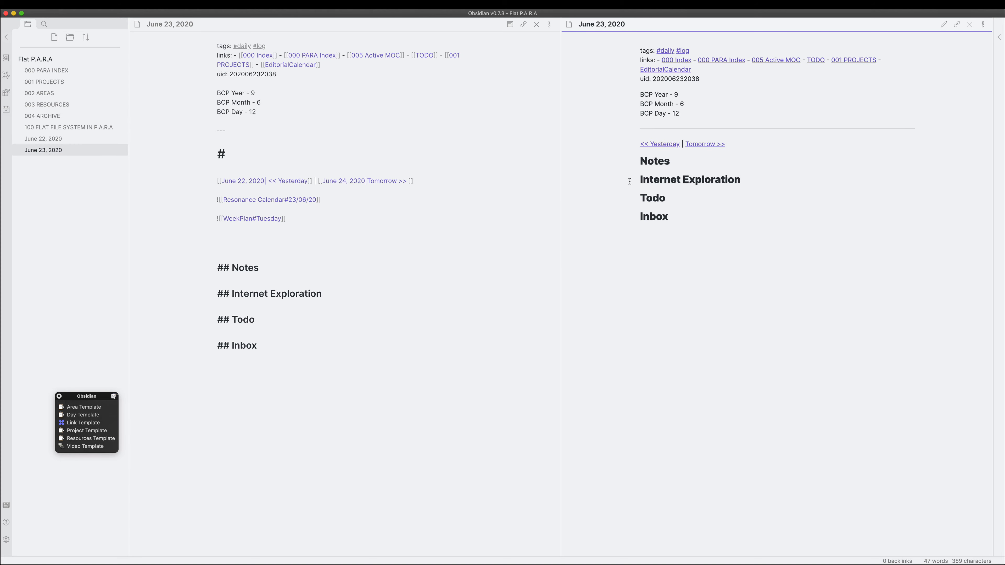
{"action": "left_click", "coordinate": [706, 146]}
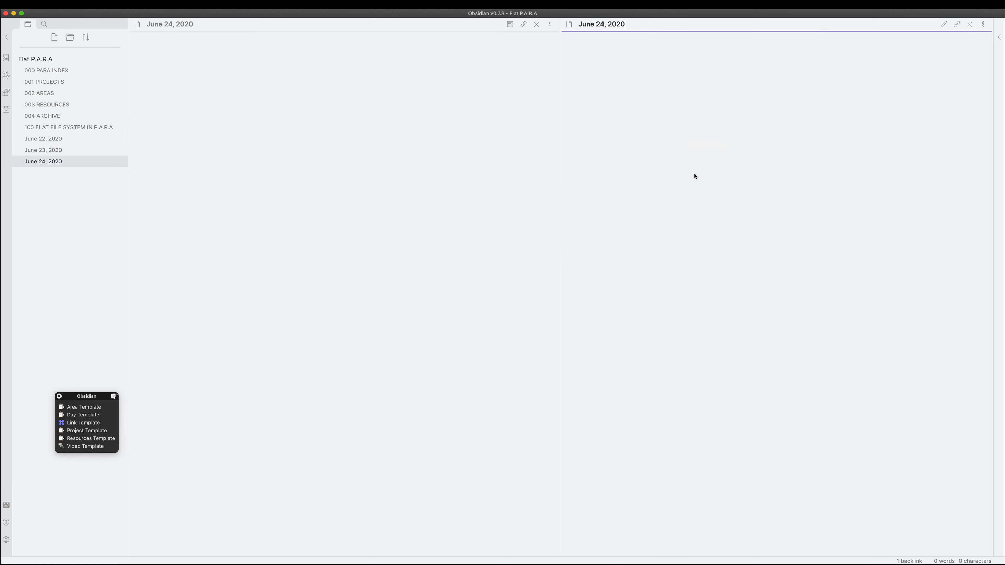
- Return to the June 23, 2020 note and review its day links and its Resonance Calendar and WeekPlan embeds
{"action": "left_click", "coordinate": [65, 138]}
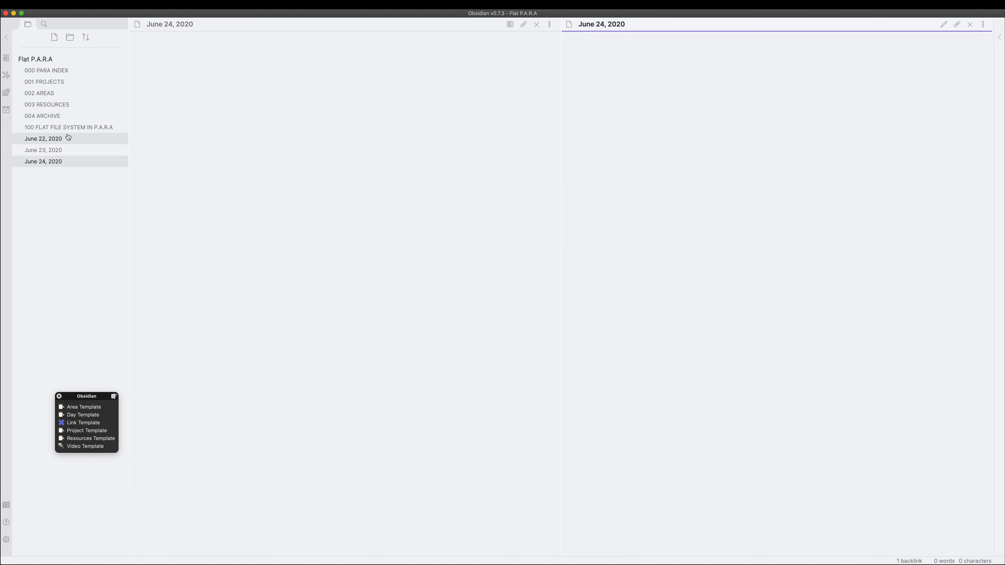
{"action": "left_click", "coordinate": [62, 159]}
{"action": "left_click", "coordinate": [59, 152]}
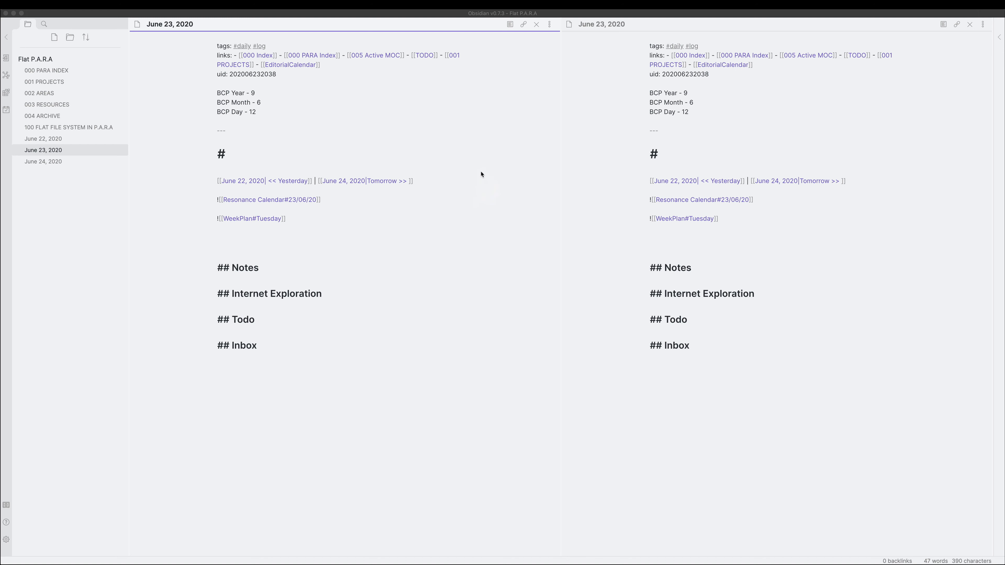
{"action": "left_click", "coordinate": [285, 150]}
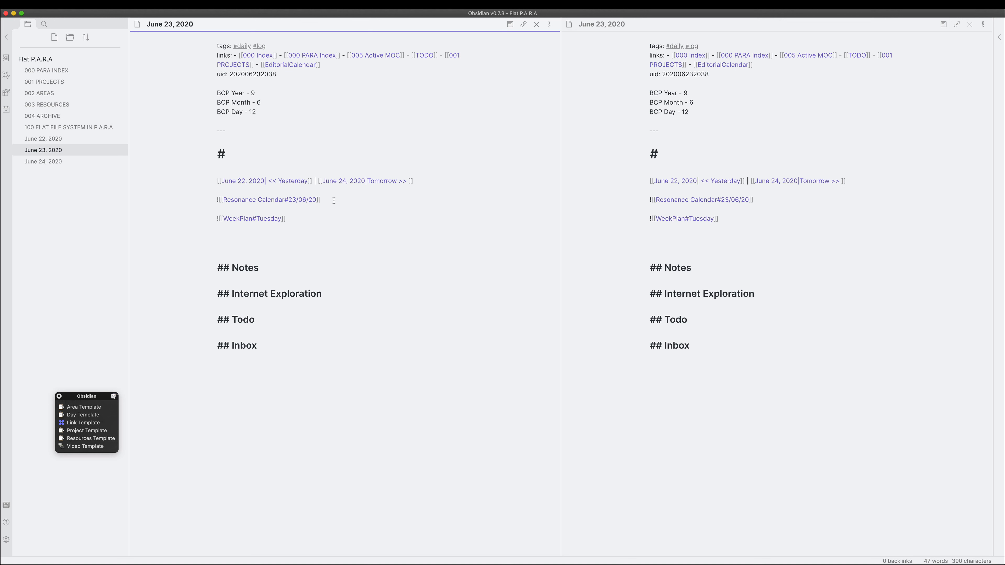
{"action": "left_click", "coordinate": [323, 224]}
- Open the June 24, 2020 note and fill it with the daily template dated for tomorrow
{"action": "left_click", "coordinate": [70, 162]}
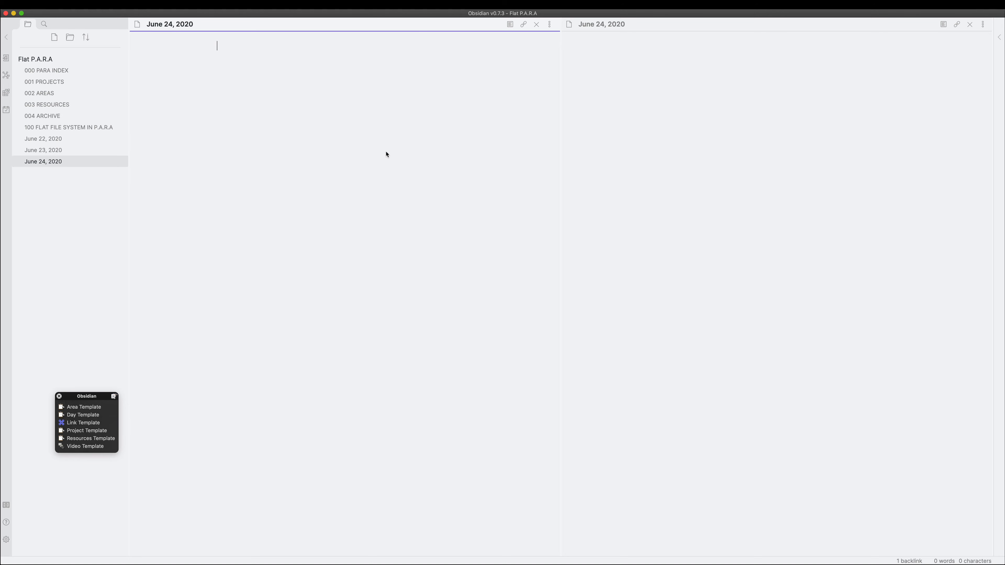
{"action": "type", "text": "obt"}
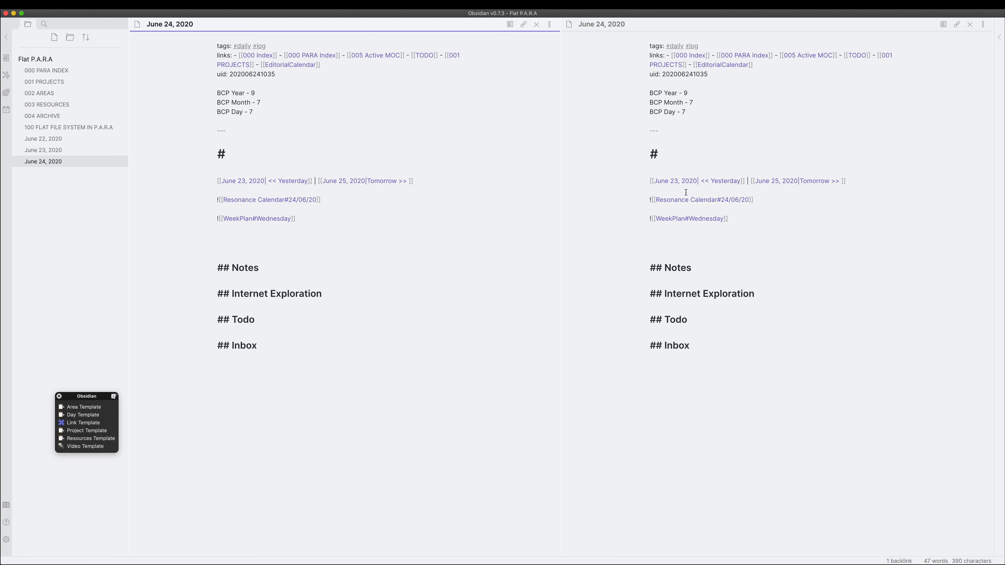
- Preview the June 24, 2020 note and check its day links by moving back and forth between the June 23 and June 24 notes
{"action": "left_click", "coordinate": [946, 27]}
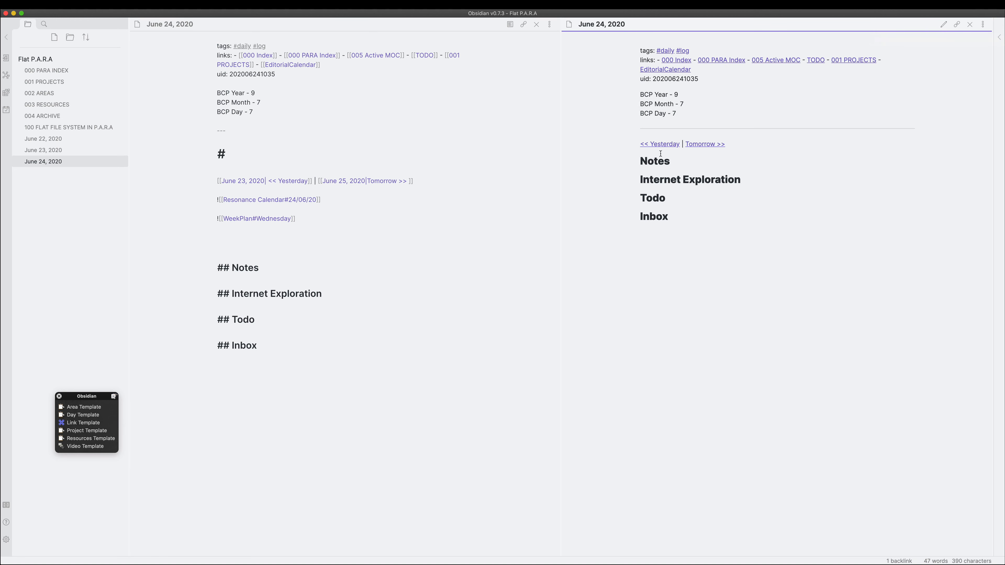
{"action": "left_click", "coordinate": [661, 144]}
{"action": "left_click", "coordinate": [707, 145]}
{"action": "left_click", "coordinate": [660, 144]}
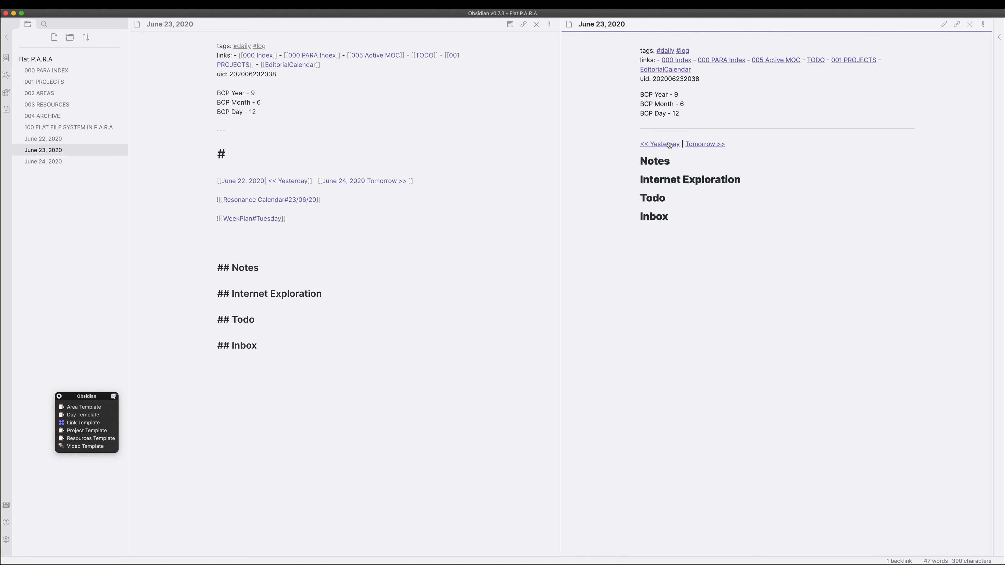
{"action": "left_click", "coordinate": [708, 145]}
{"action": "left_click", "coordinate": [653, 144]}
{"action": "left_click", "coordinate": [705, 145]}
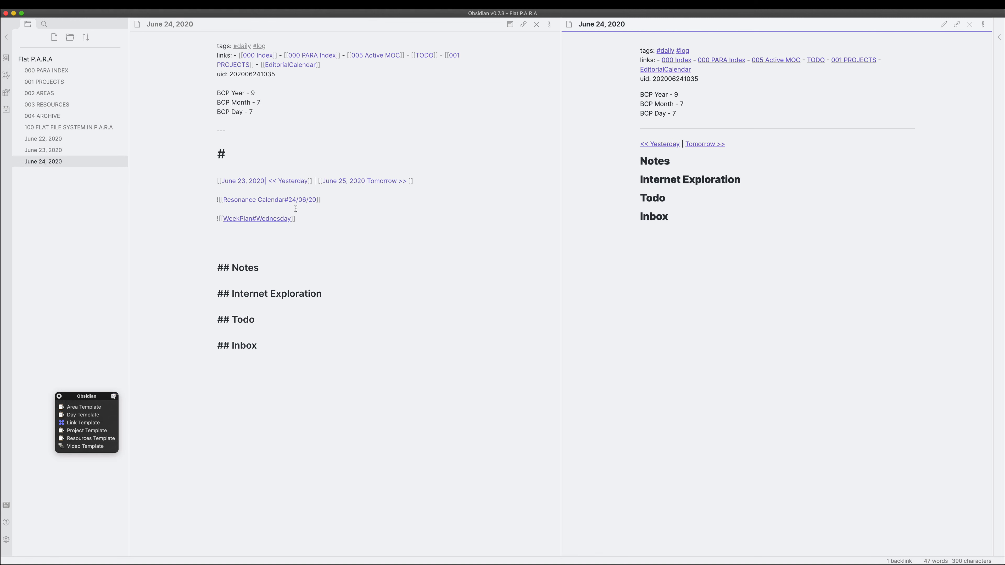
- Add the bullet "This is a Test" under the Notes heading of the June 24, 2020 note
{"action": "left_click", "coordinate": [307, 231]}
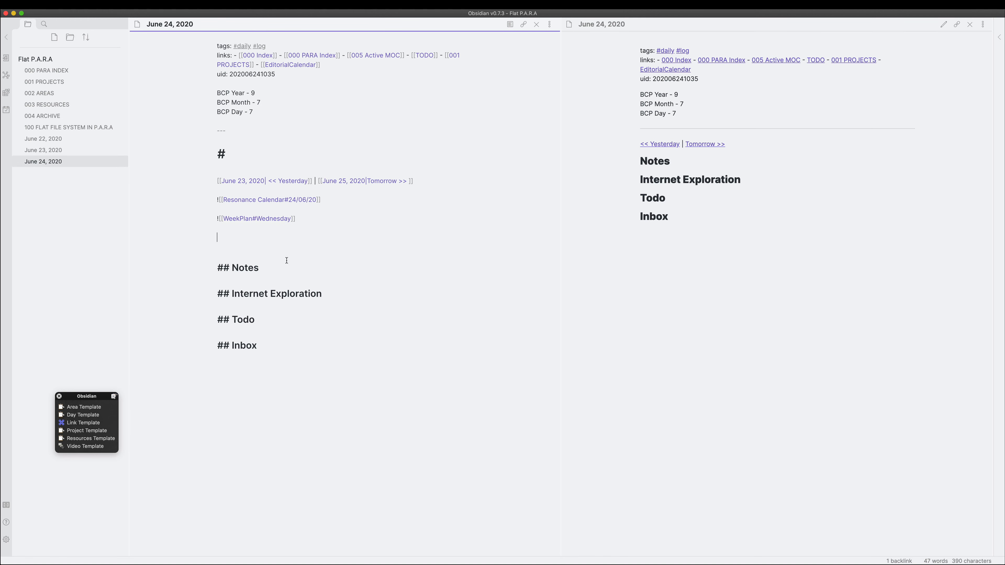
{"action": "left_click", "coordinate": [48, 151]}
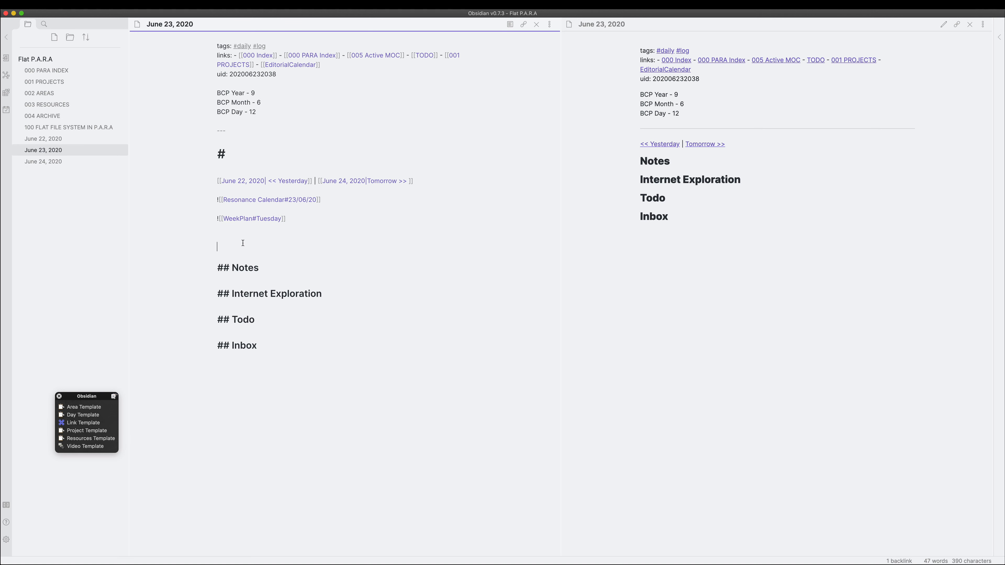
{"action": "left_click", "coordinate": [61, 161]}
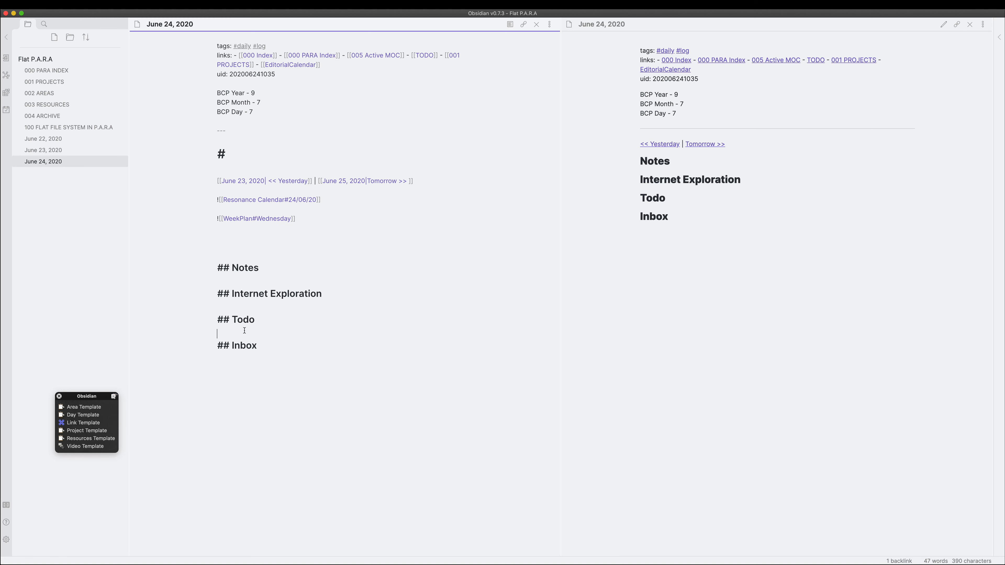
{"action": "left_click", "coordinate": [239, 273]}
{"action": "type", "text": "-"}
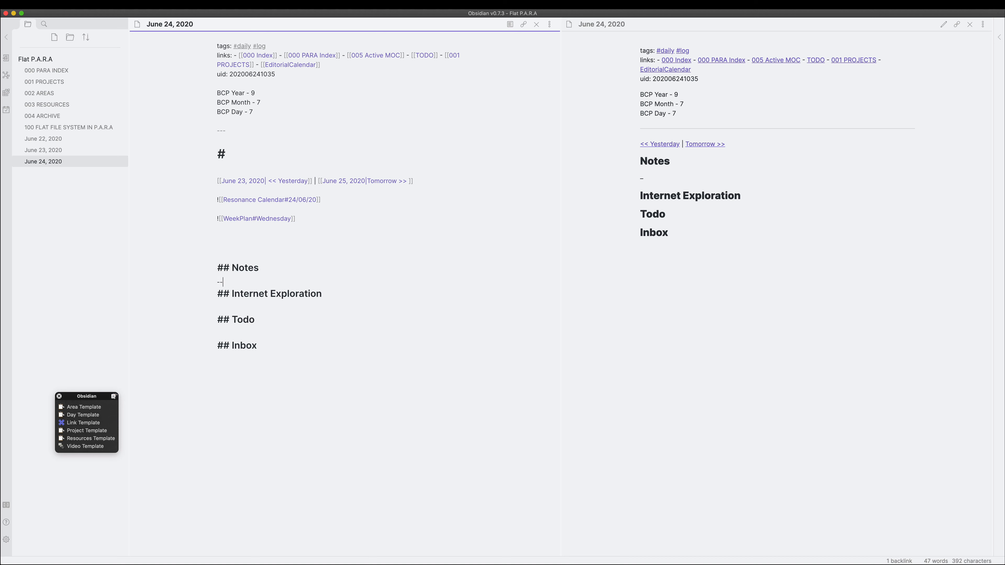
{"action": "type", "text": " This"}
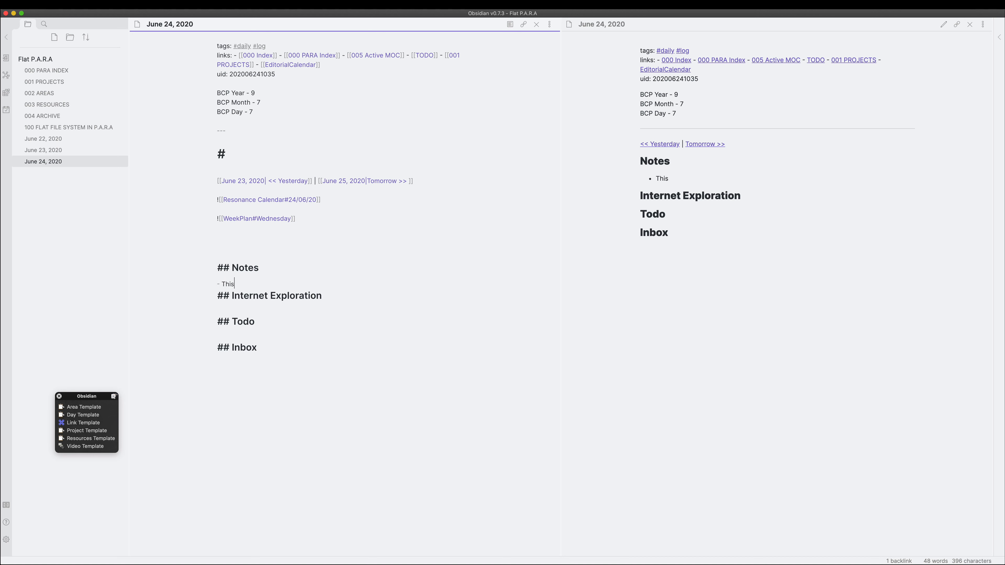
{"action": "type", "text": " is a Test"}
{"action": "key", "text": "Down"}
{"action": "key", "text": "Down"}
{"action": "key", "text": "Down"}
{"action": "left_click_drag", "start_coordinate": [269, 270], "coordinate": [234, 269]}
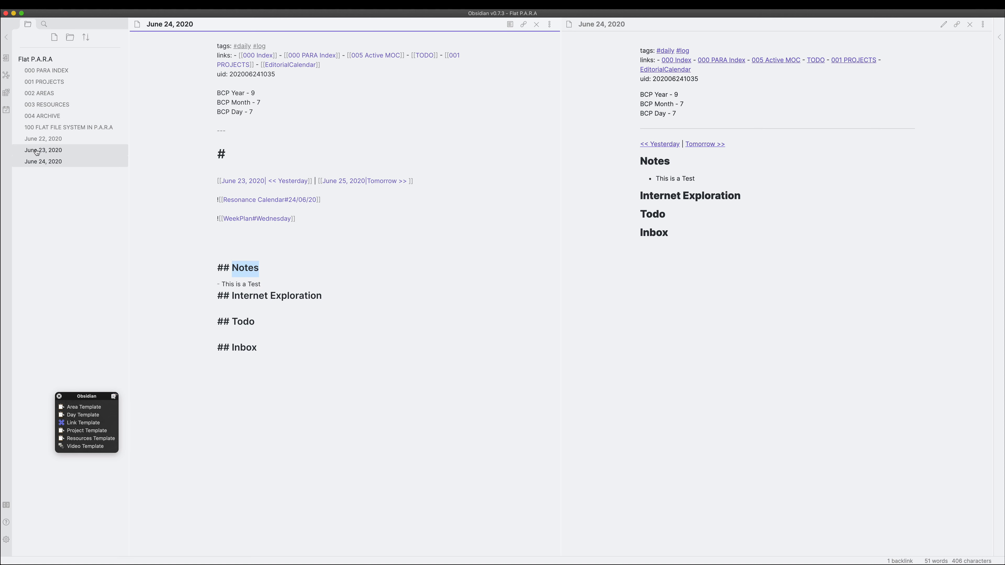
- Insert a link to the June 24, 2020 note above the Notes heading of the June 23, 2020 note
{"action": "left_click", "coordinate": [19, 150]}
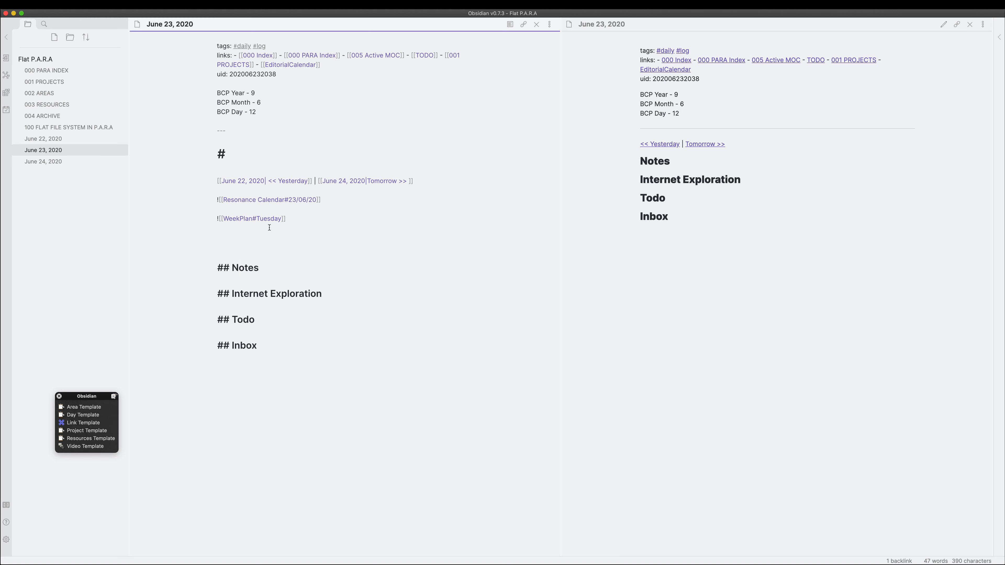
{"action": "left_click", "coordinate": [259, 247]}
{"action": "type", "text": "[["}
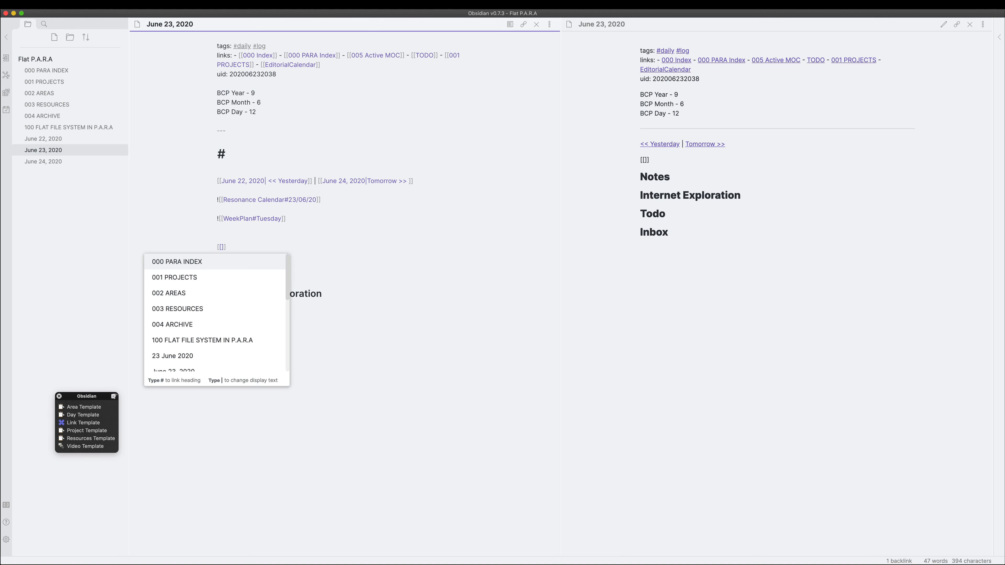
{"action": "type", "text": "June"}
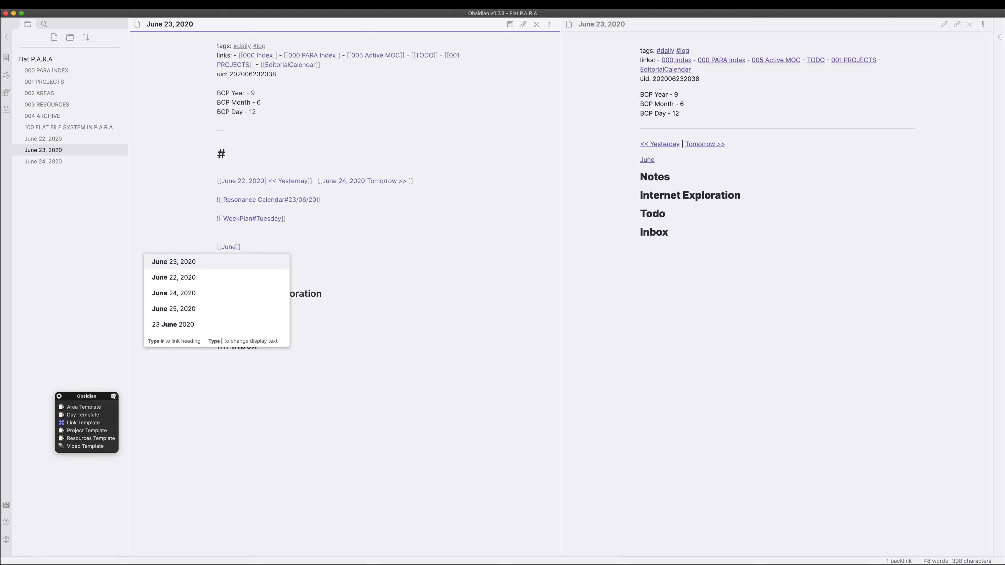
{"action": "key", "text": "Down"}
{"action": "key", "text": "Down"}
{"action": "key", "text": "Return"}
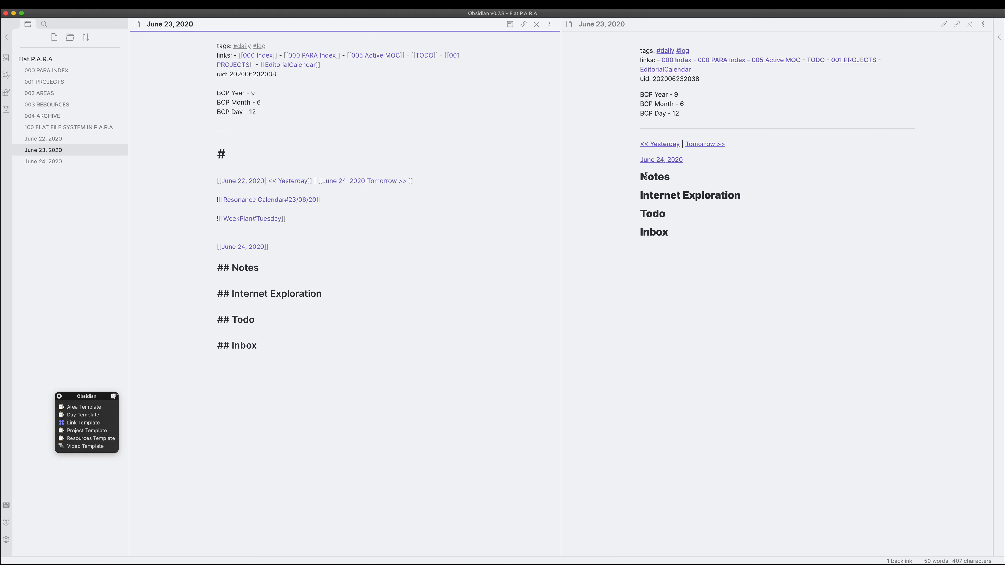
- Turn the June 24, 2020 link into an embed and limit it to that note's Notes heading
{"action": "left_click", "coordinate": [217, 246]}
{"action": "type", "text": "!"}
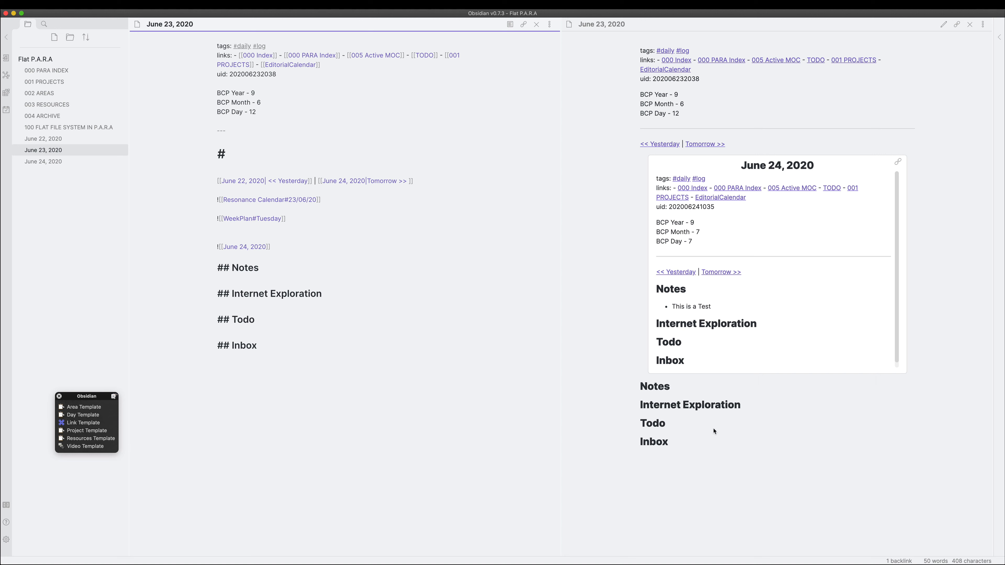
{"action": "scroll", "coordinate": [724, 302], "scroll_direction": "down", "scroll_amount": 1}
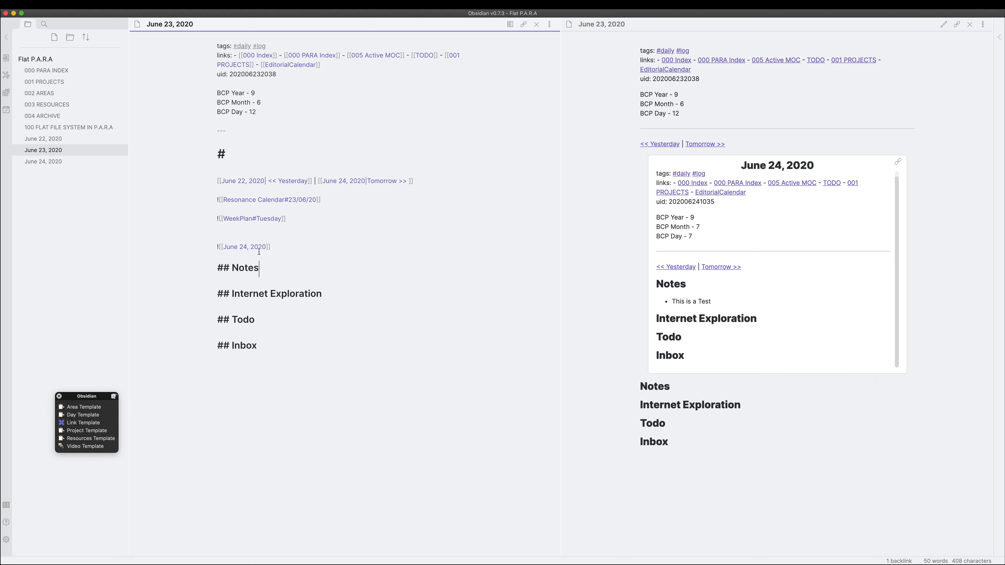
{"action": "left_click", "coordinate": [267, 246]}
{"action": "type", "text": "#"}
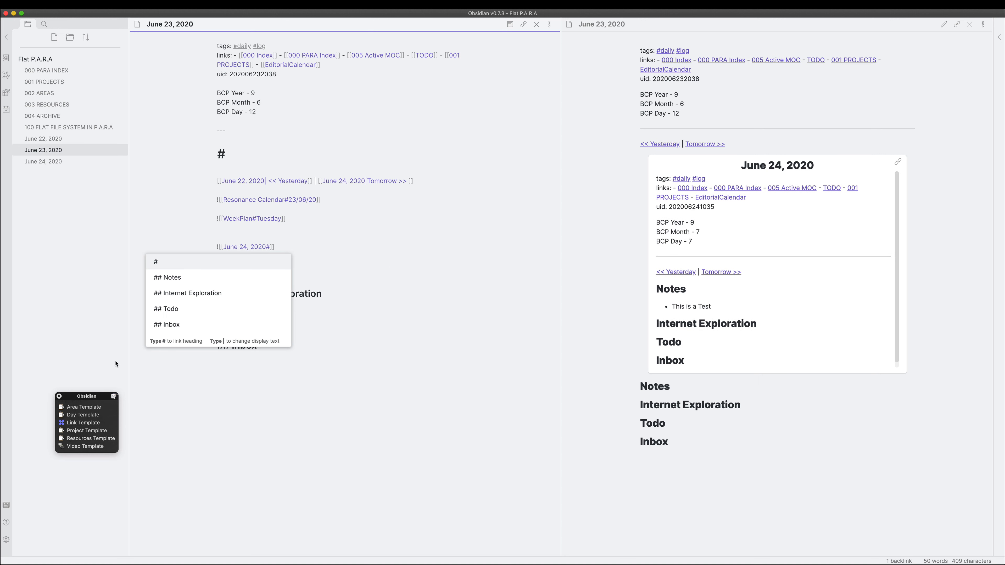
{"action": "left_click", "coordinate": [171, 282]}
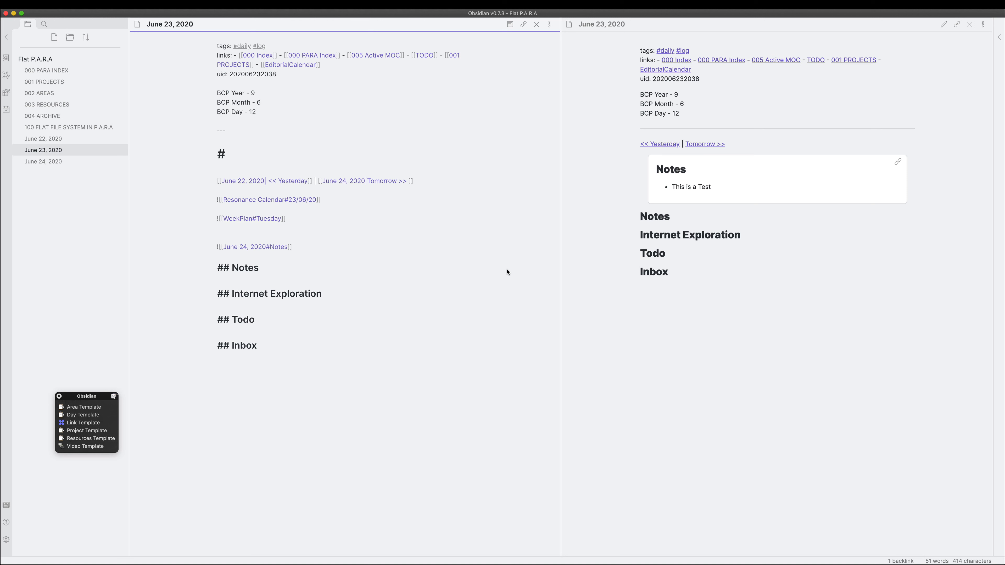
- Compare the embed with the June 24, 2020 note and delete the embed from the June 23, 2020 note
{"action": "left_click_drag", "start_coordinate": [289, 260], "coordinate": [217, 242]}
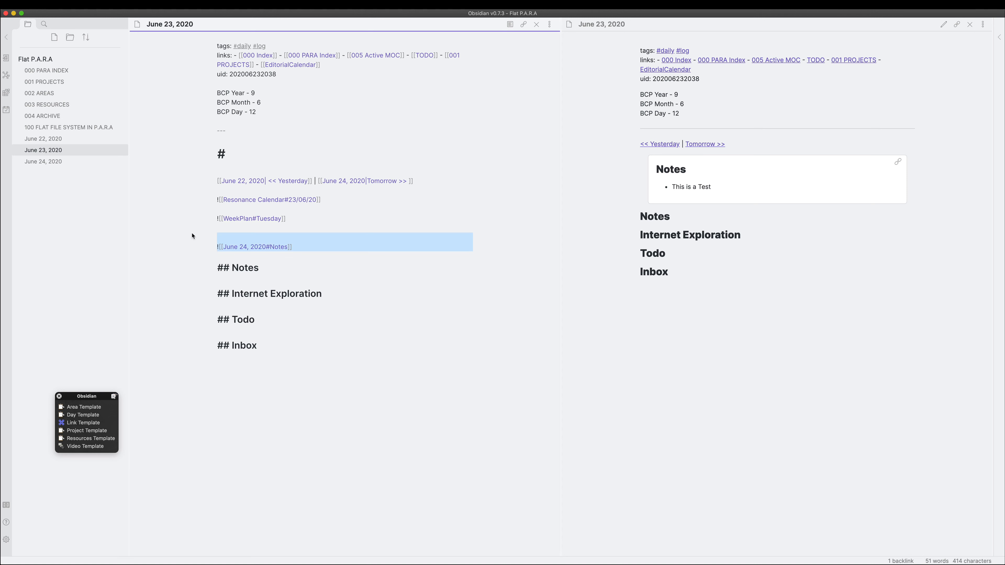
{"action": "left_click", "coordinate": [43, 161]}
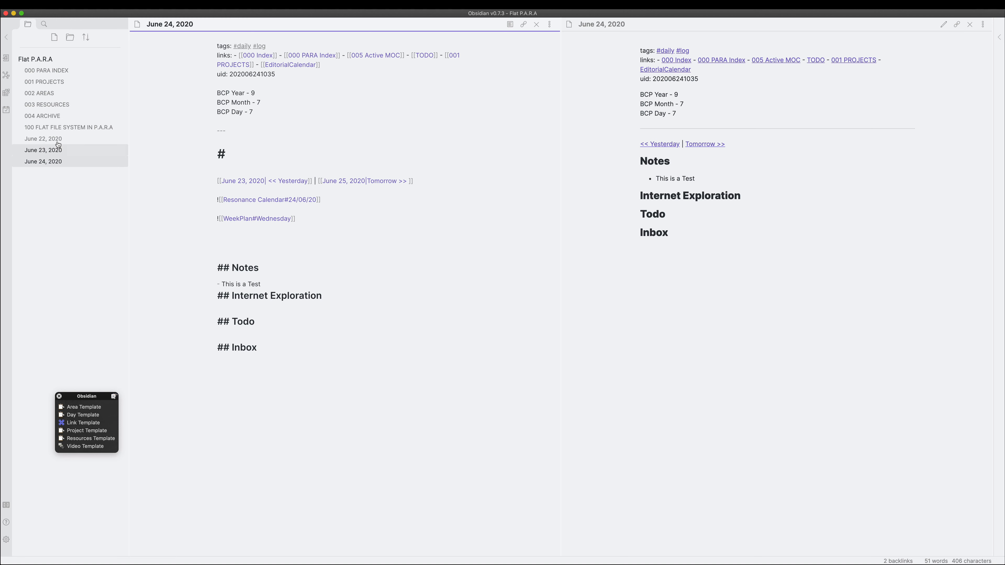
{"action": "left_click", "coordinate": [53, 150]}
{"action": "left_click_drag", "start_coordinate": [324, 248], "coordinate": [179, 246]}
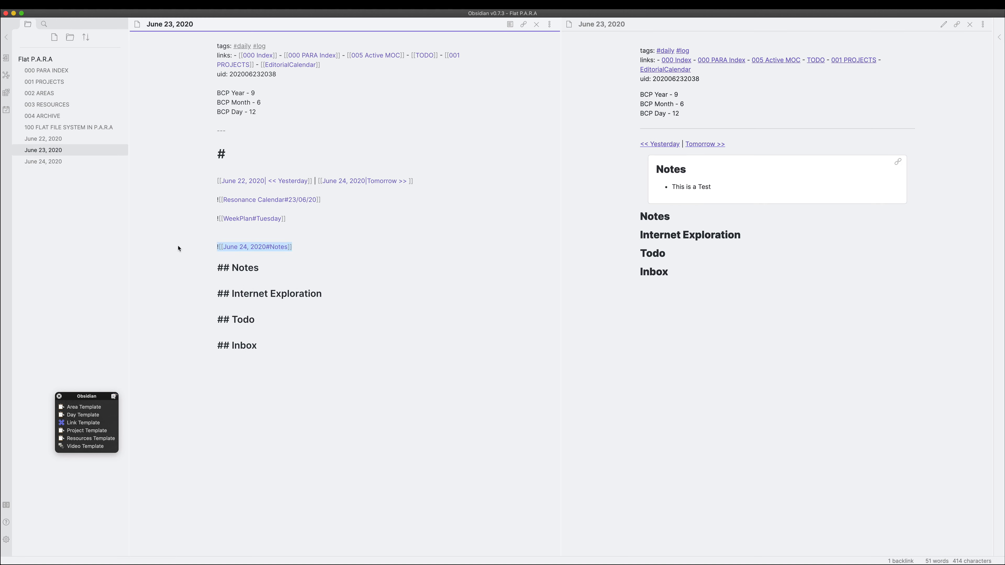
{"action": "key", "text": "BackSpace"}
{"action": "key", "text": "BackSpace"}
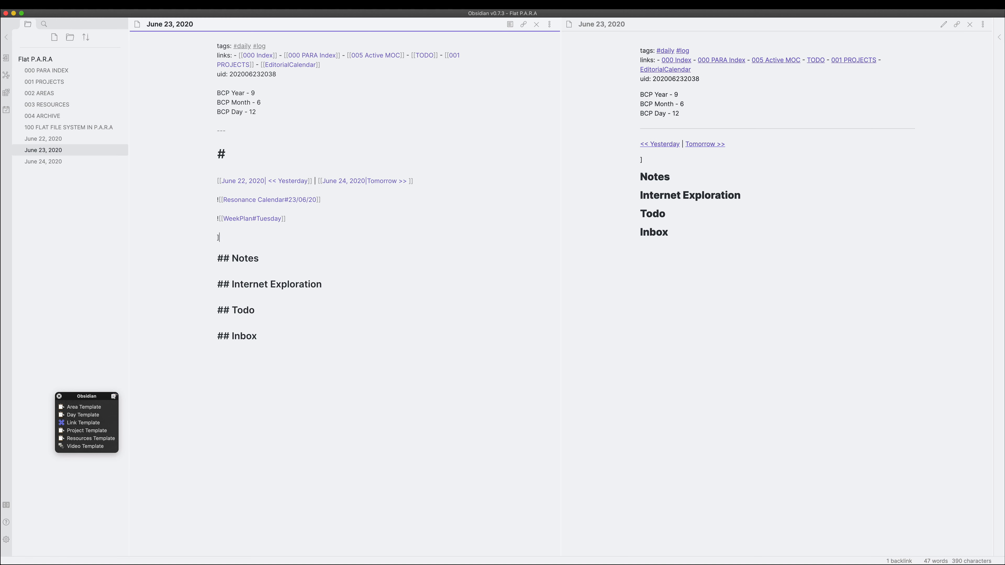
{"action": "key", "text": "BackSpace"}
- Start a bullet under Notes reading "Shot a video on" with a link to 100 FLAT FILE SYSTEM IN P.A.R.A
{"action": "left_click", "coordinate": [276, 253]}
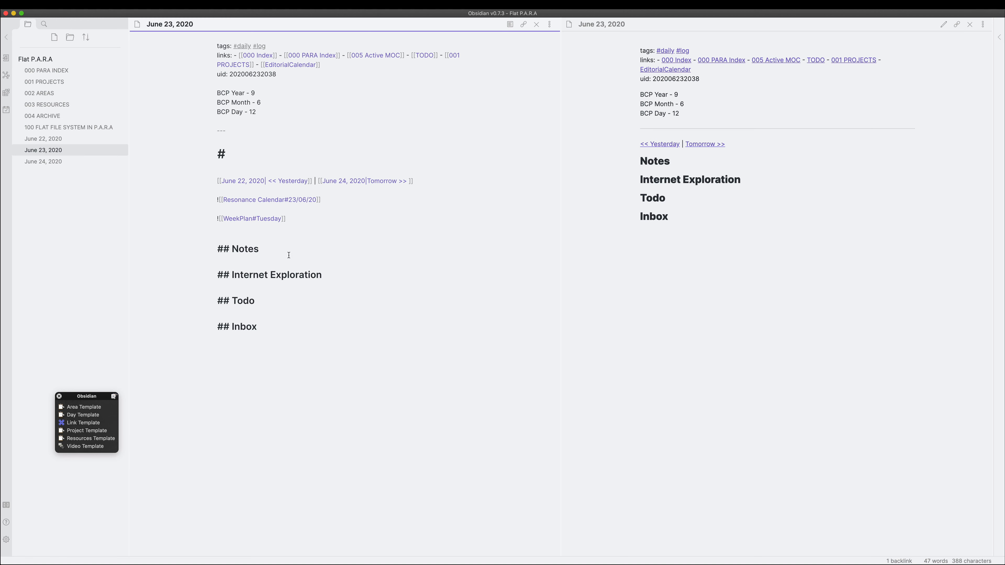
{"action": "key", "text": "Return"}
{"action": "type", "text": "-"}
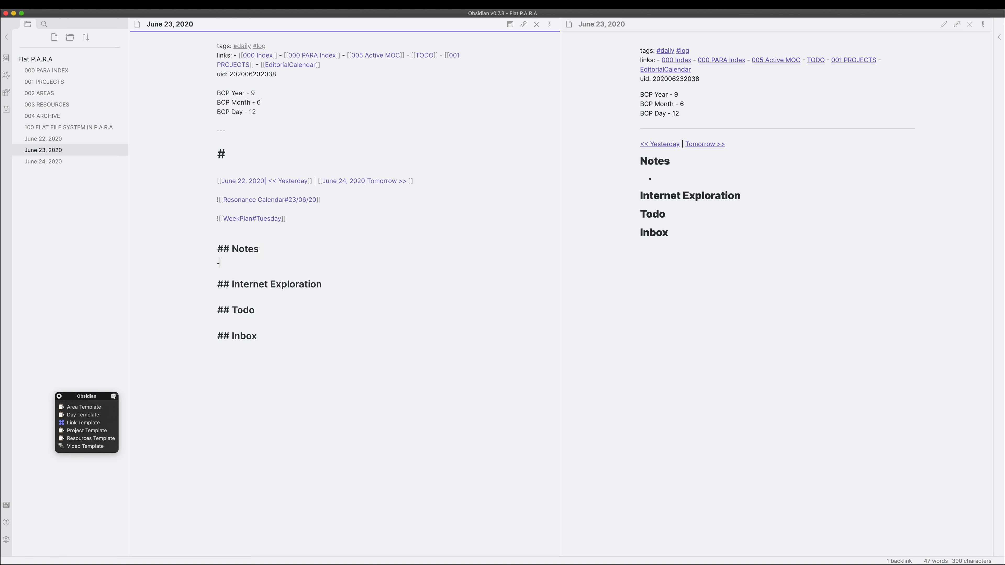
{"action": "type", "text": " Sh"}
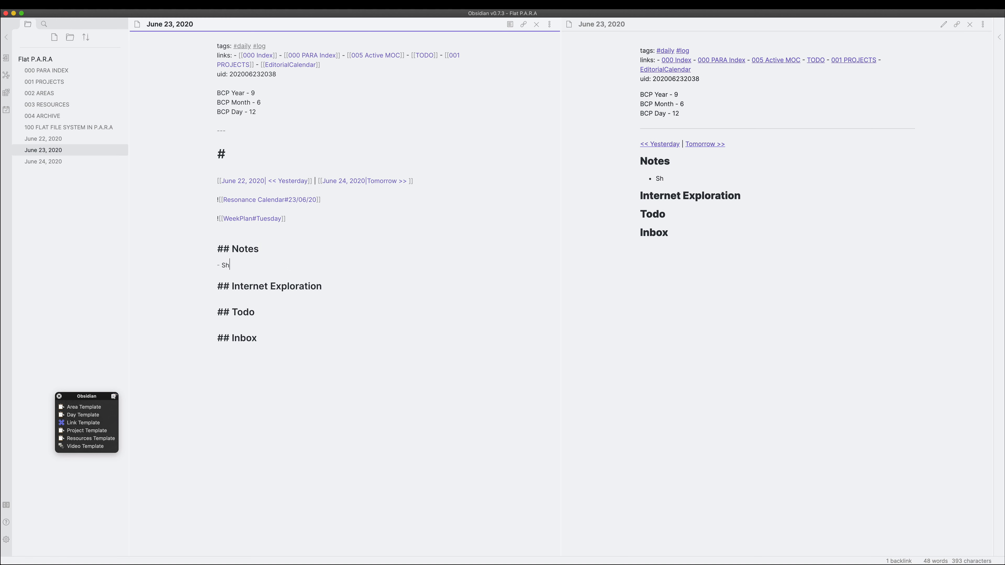
{"action": "type", "text": "ot a video on [[100"}
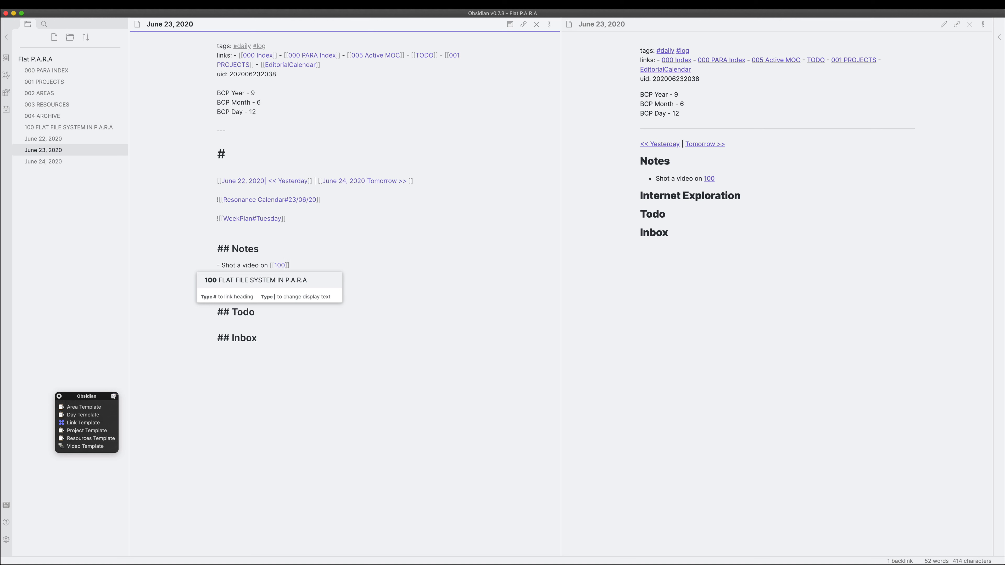
{"action": "key", "text": "Return"}
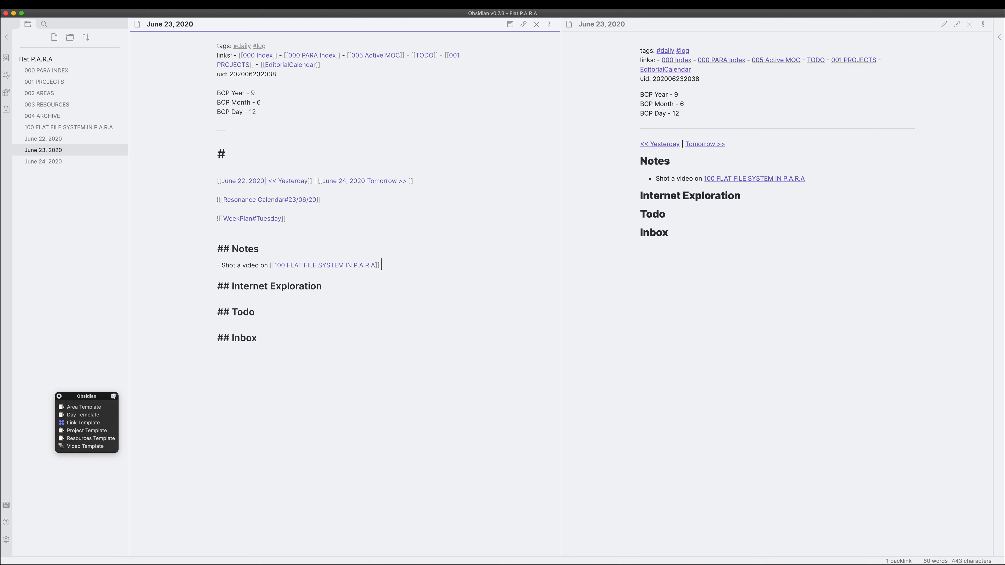
- Complete the video bullet with "in", a link to Productivity Guru and the tag #YoutubeVideo
{"action": "type", "text": "in [[pri"}
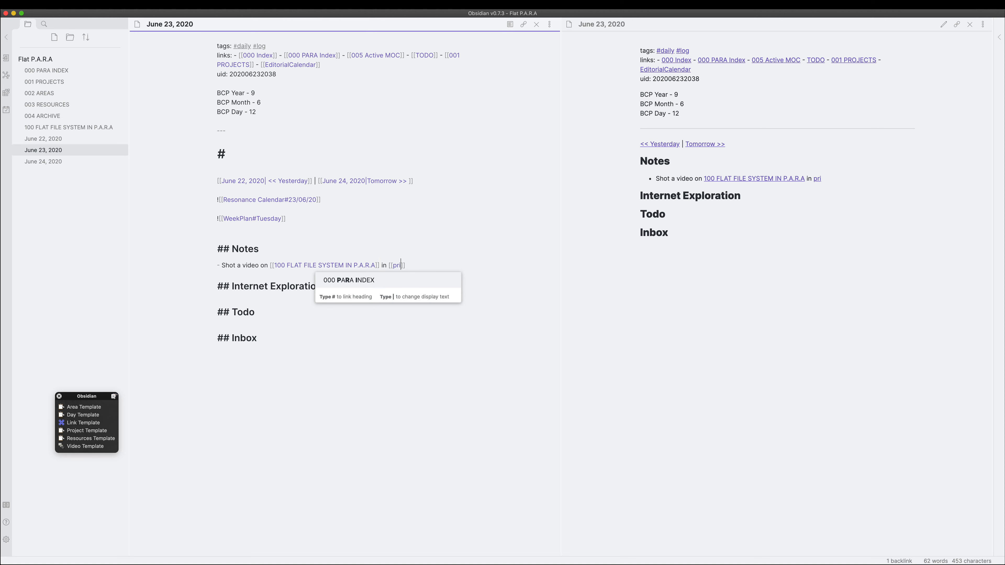
{"action": "key", "text": "BackSpace"}
{"action": "type", "text": "o"}
{"action": "key", "text": "BackSpace"}
{"action": "key", "text": "BackSpace"}
{"action": "key", "text": "BackSpace"}
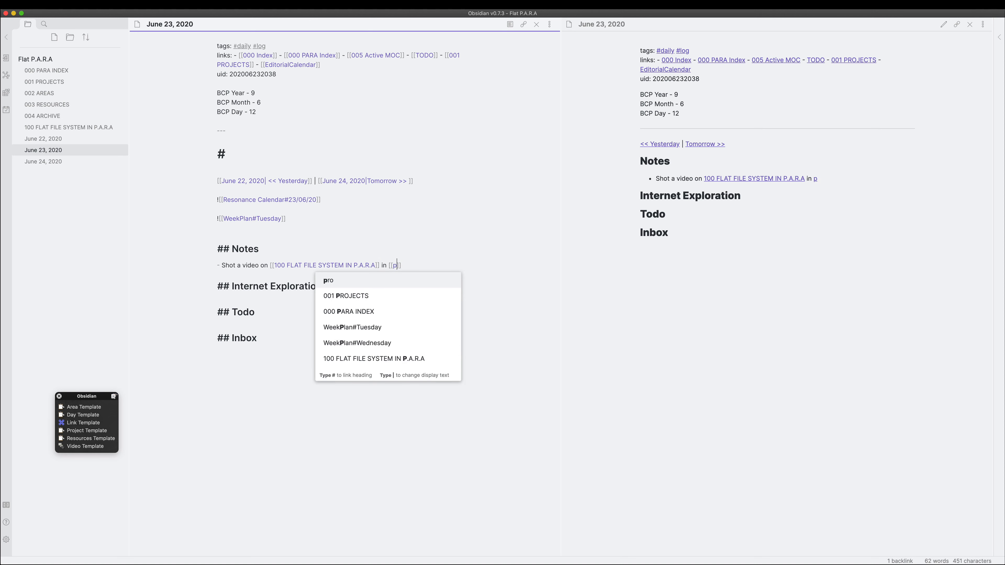
{"action": "type", "text": "Prod"}
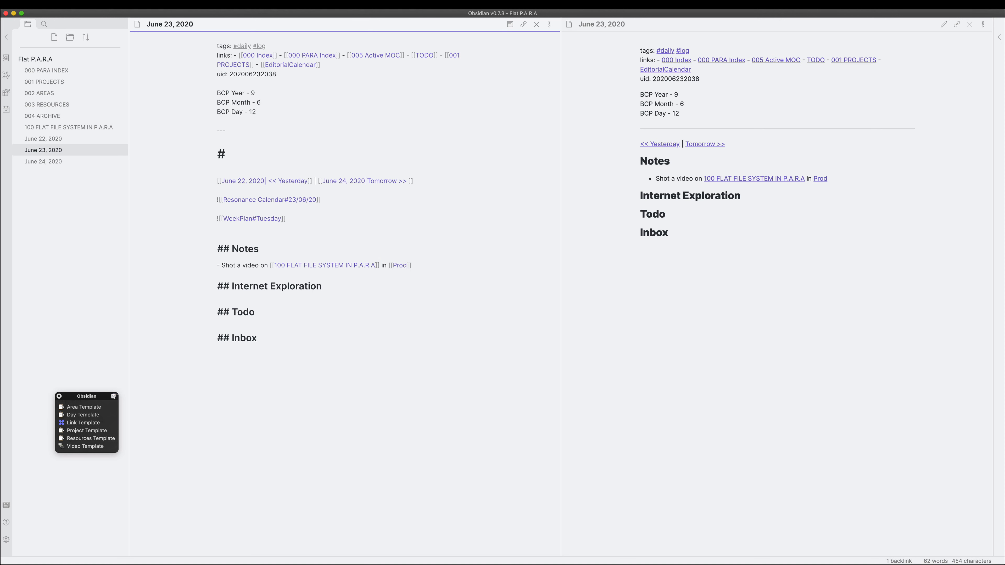
{"action": "type", "text": "uctivity Gur"}
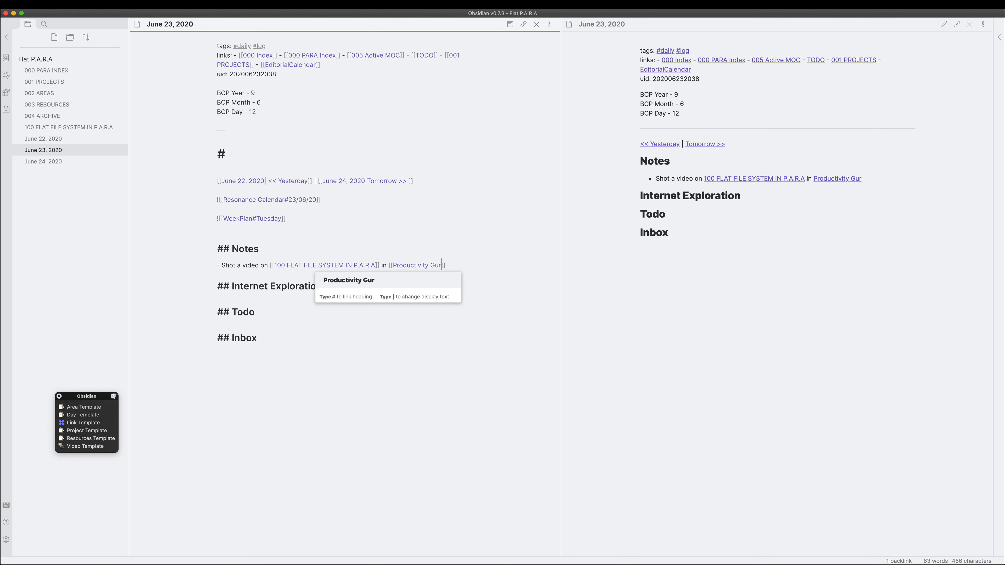
{"action": "key", "text": "Escape"}
{"action": "type", "text": "u]] "}
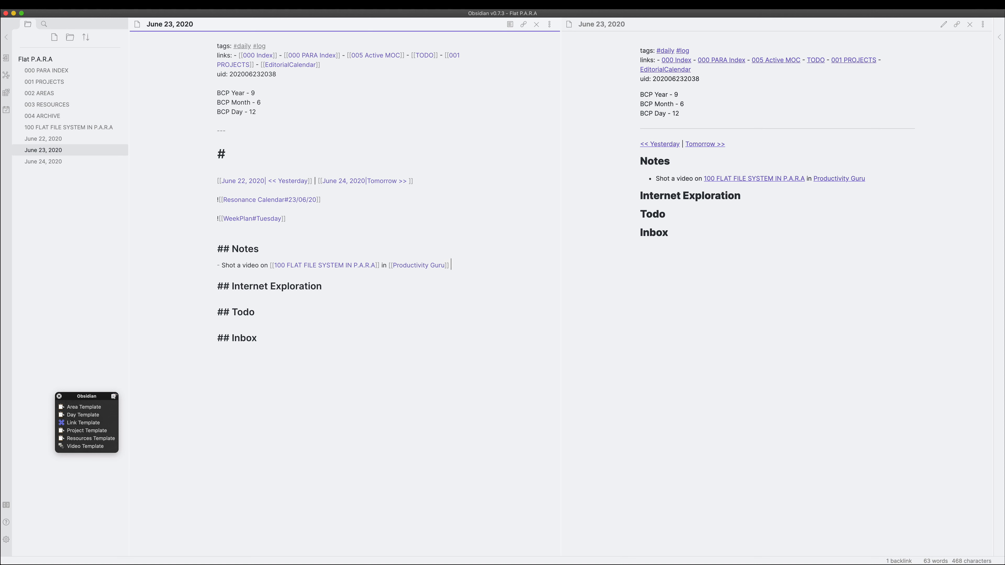
{"action": "type", "text": "#Youtube"}
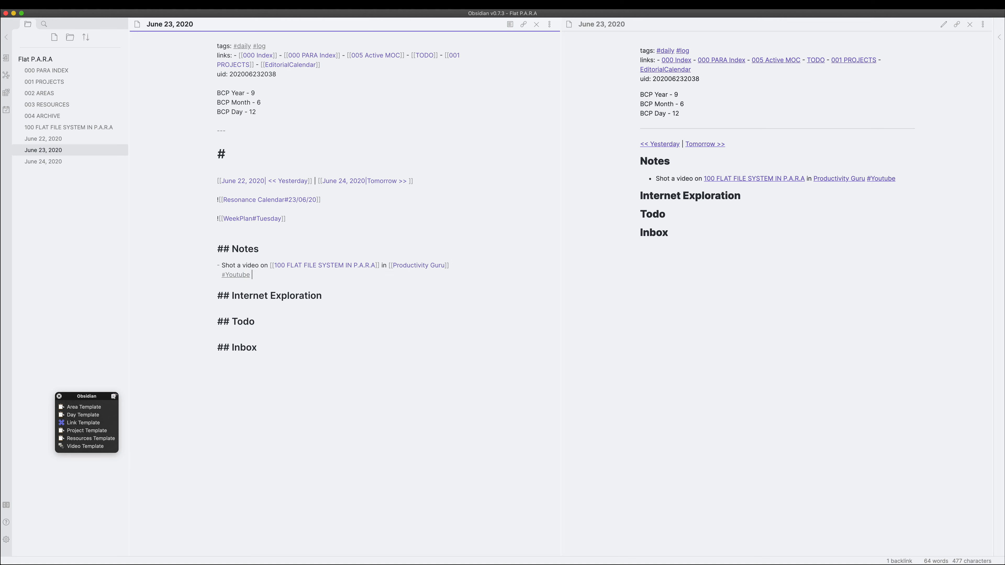
{"action": "type", "text": "Video"}
- Add a second bullet reading "Read How to take smart notes by Sonke Ahrens", linking both the title and the author
{"action": "key", "text": "Return"}
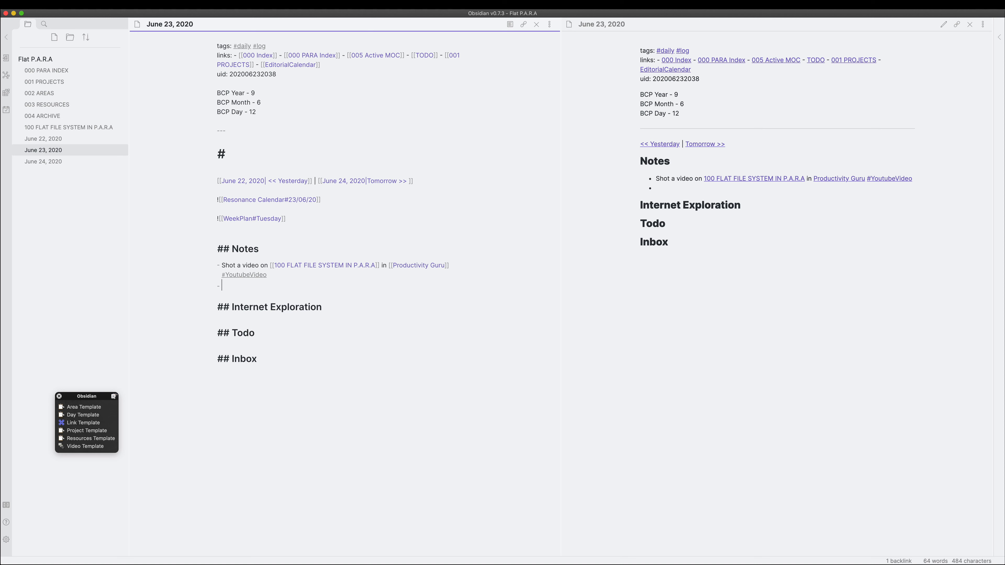
{"action": "type", "text": "Read [[How to take "}
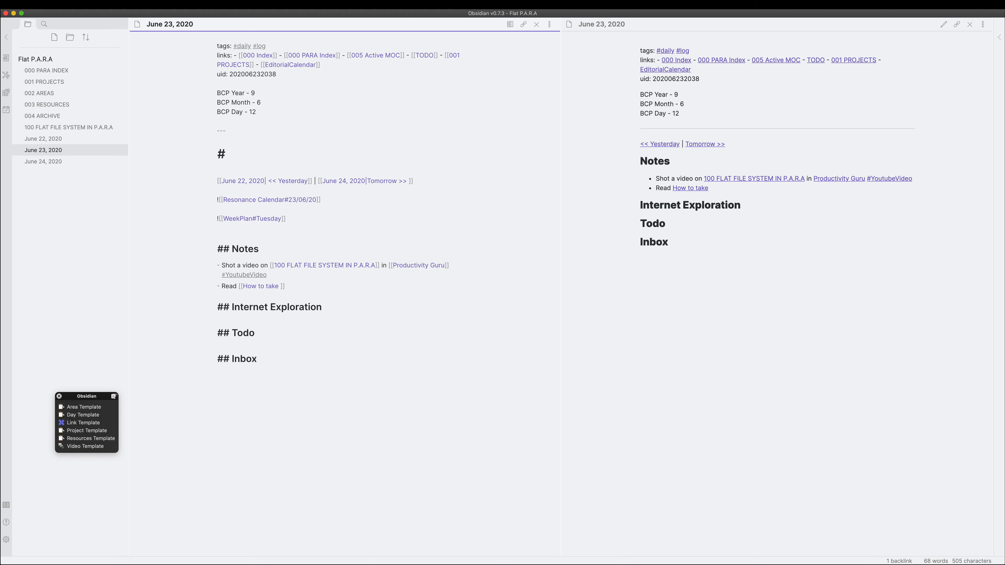
{"action": "type", "text": "smart notes]] by [["}
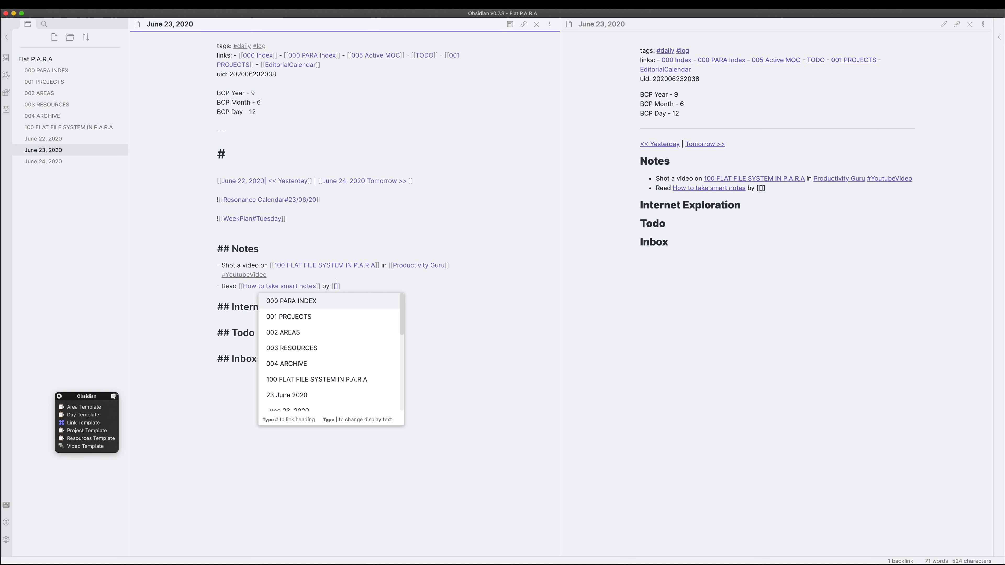
{"action": "type", "text": "Sonke Ah"}
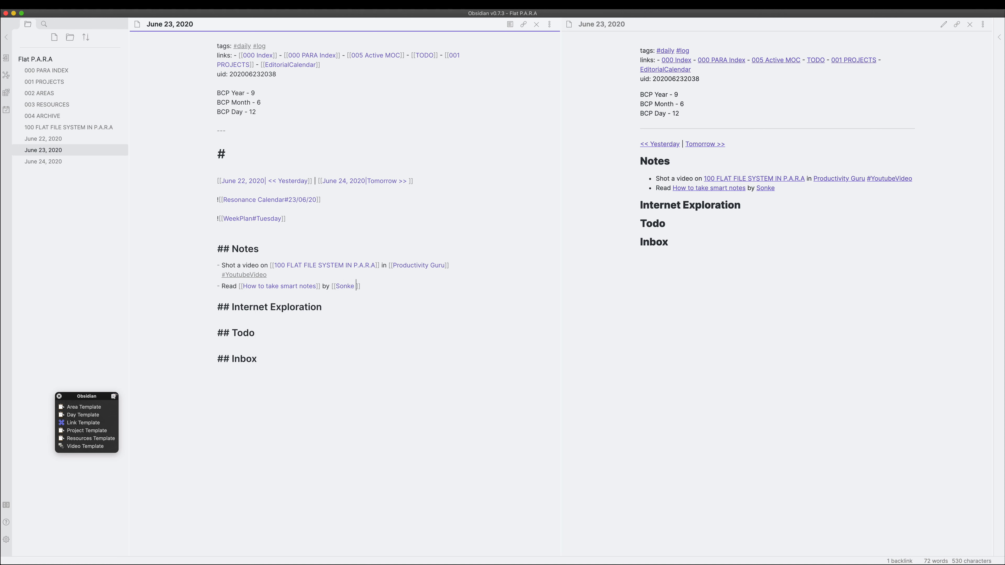
{"action": "type", "text": "rens"}
{"action": "key", "text": "End"}
- Create and open the How to take smart notes note from its link in the June 23, 2020 note
{"action": "left_click", "coordinate": [704, 192]}
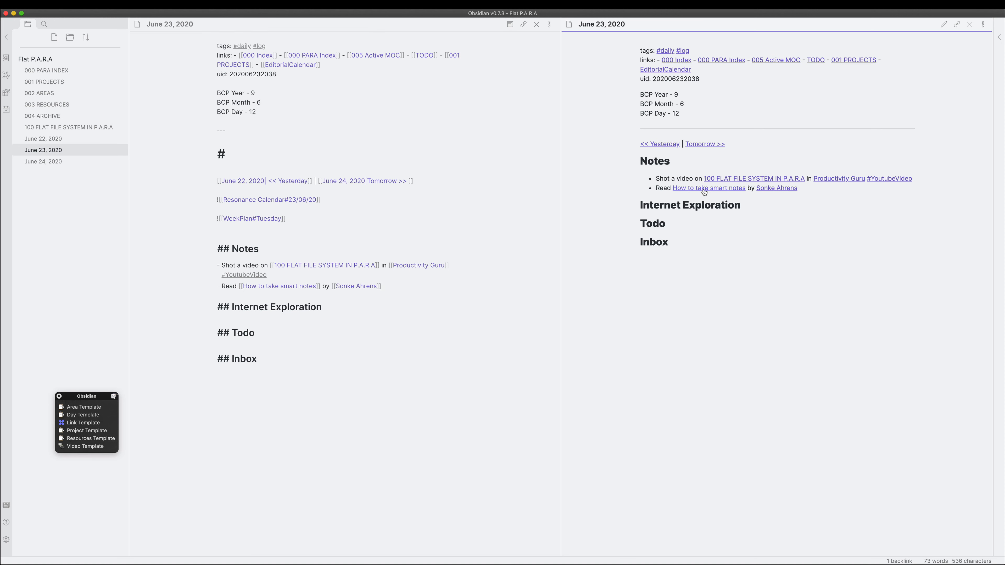
{"action": "left_click", "coordinate": [415, 112]}
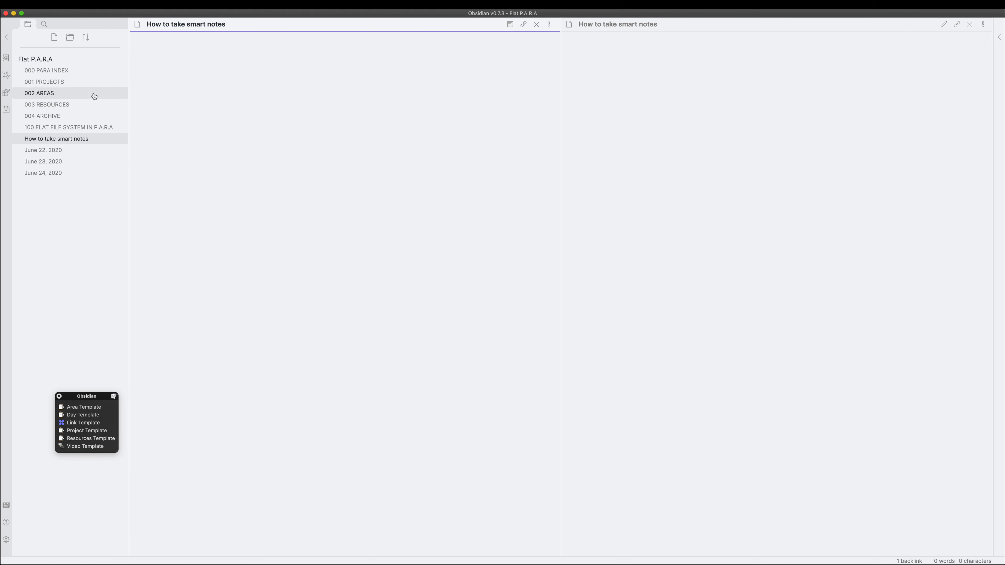
- Enter the line "Category:" with a link to Books in the How to take smart notes note
{"action": "left_click", "coordinate": [77, 83]}
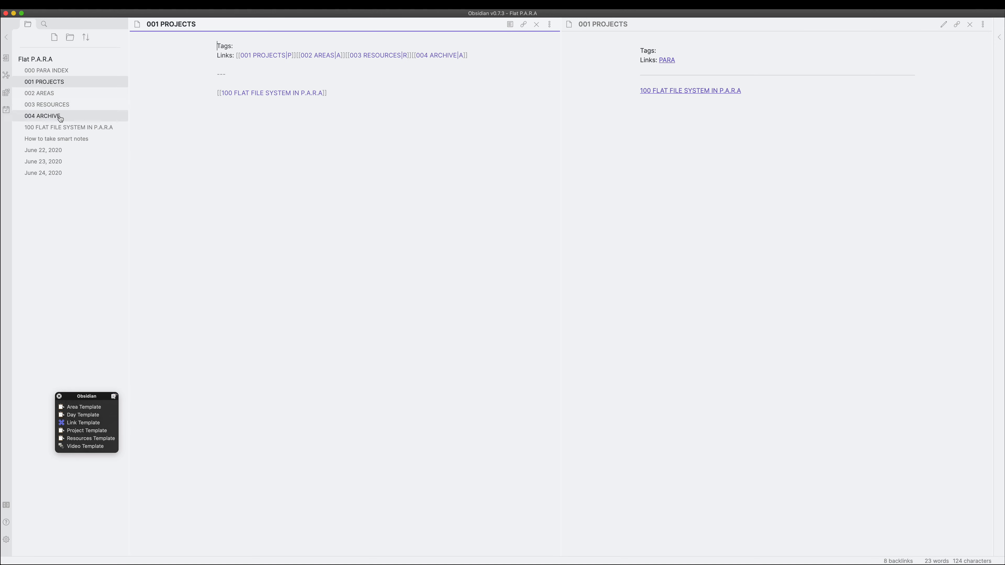
{"action": "left_click", "coordinate": [62, 139]}
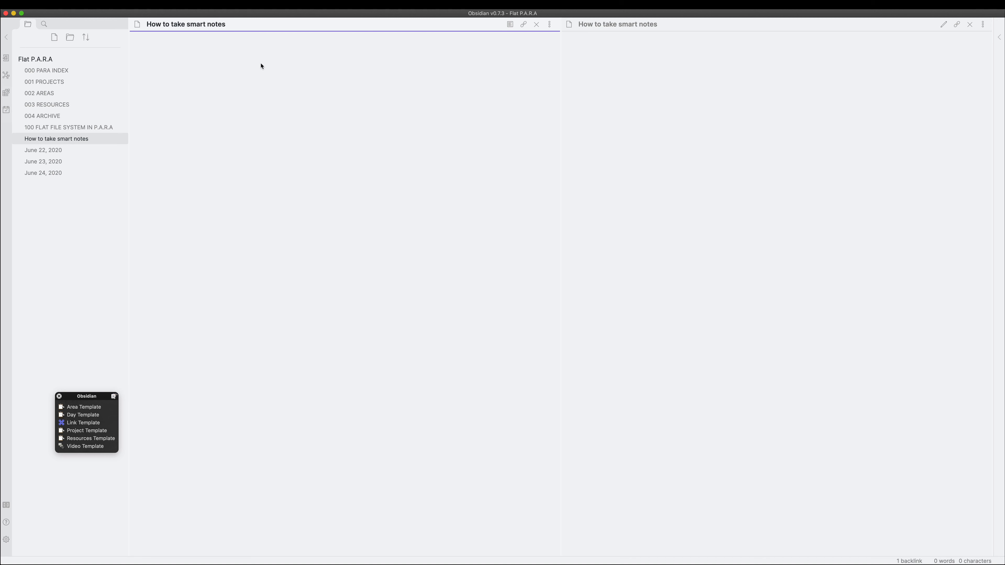
{"action": "type", "text": "Category: [[Boo"}
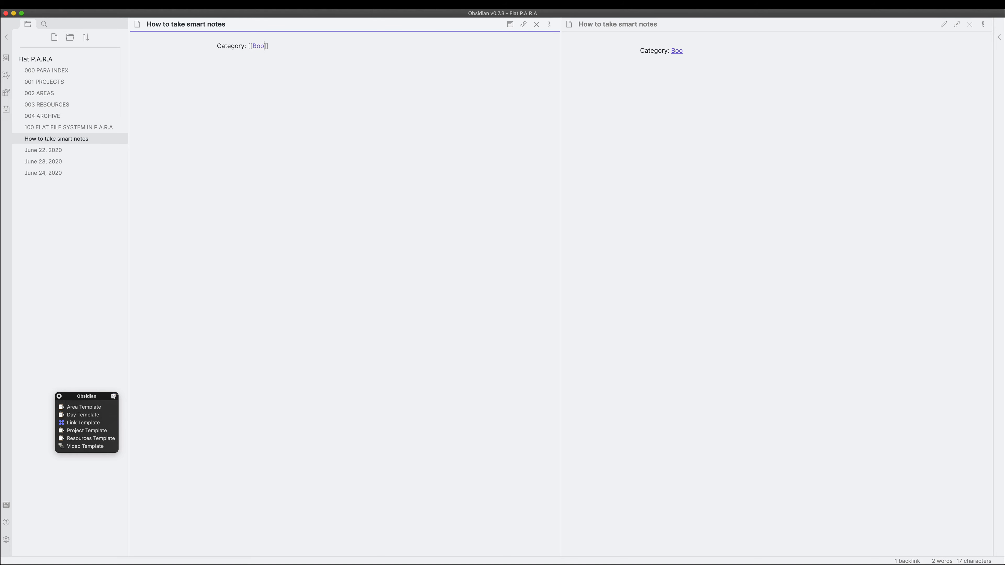
{"action": "type", "text": "ks"}
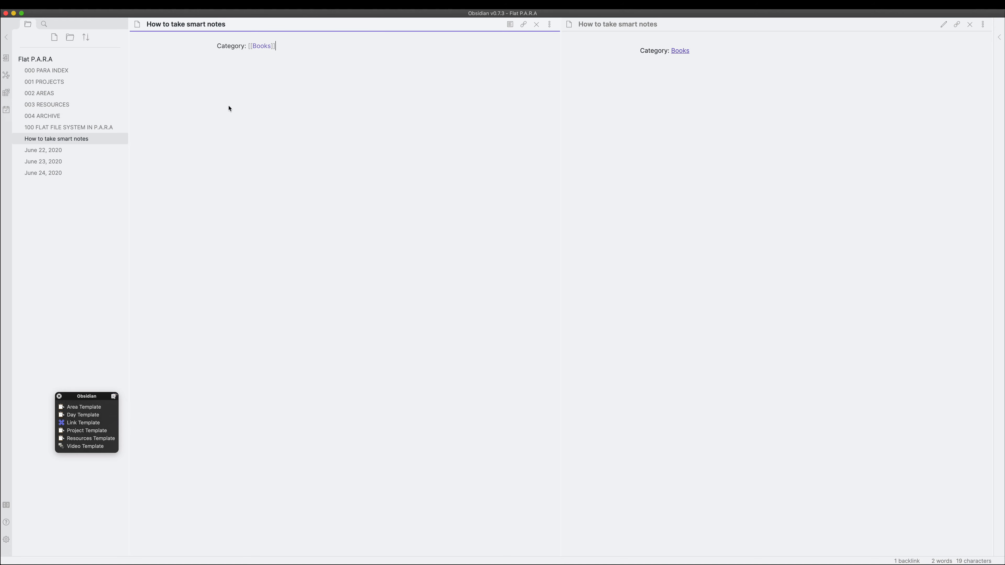
- Add a link to Books below the divider in the 003 RESOURCES note
{"action": "left_click", "coordinate": [67, 105]}
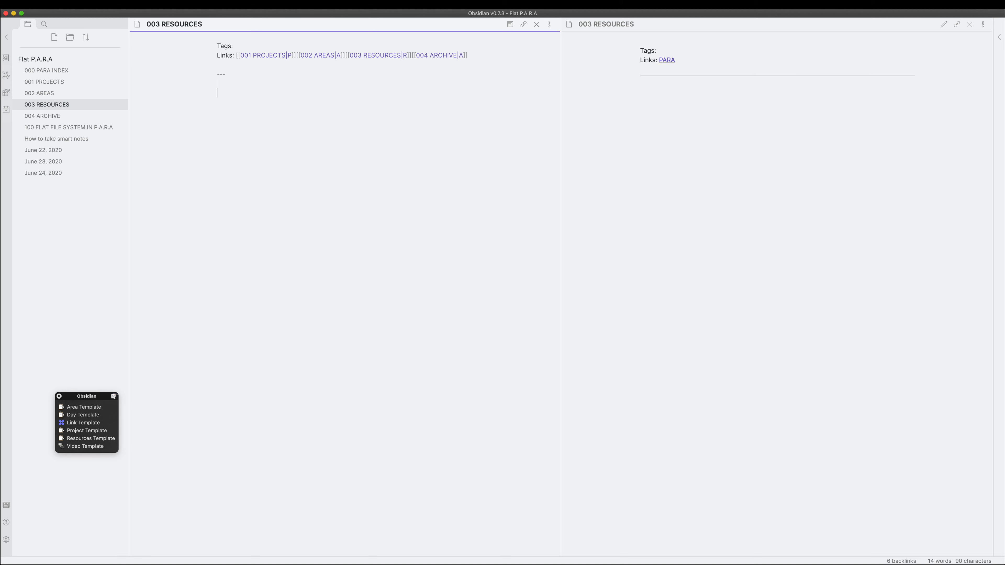
{"action": "type", "text": "[[Books"}
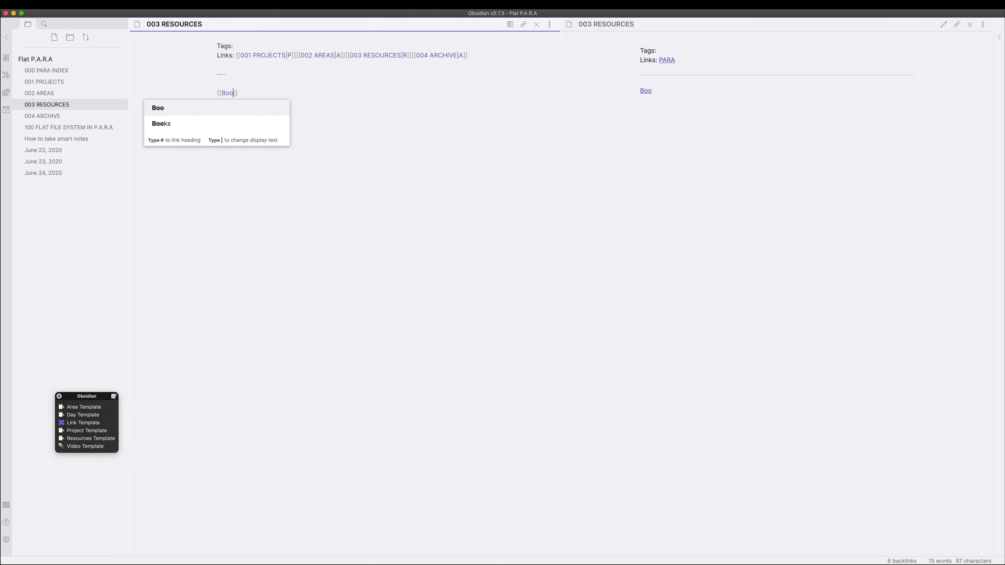
{"action": "left_click", "coordinate": [365, 163]}
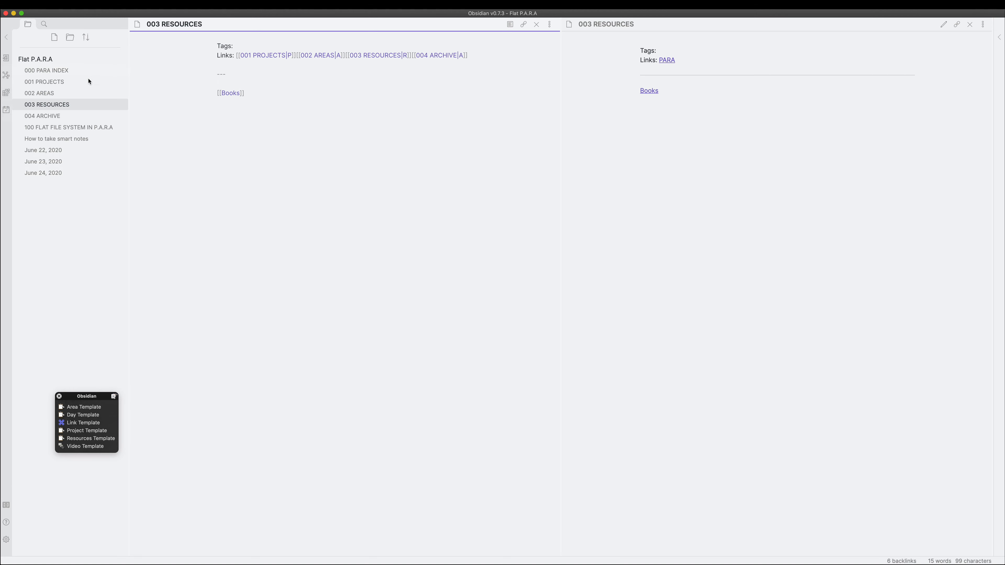
- Return to the 003 RESOURCES note and open a backlinks pane for it beneath the preview
{"action": "left_click", "coordinate": [66, 155]}
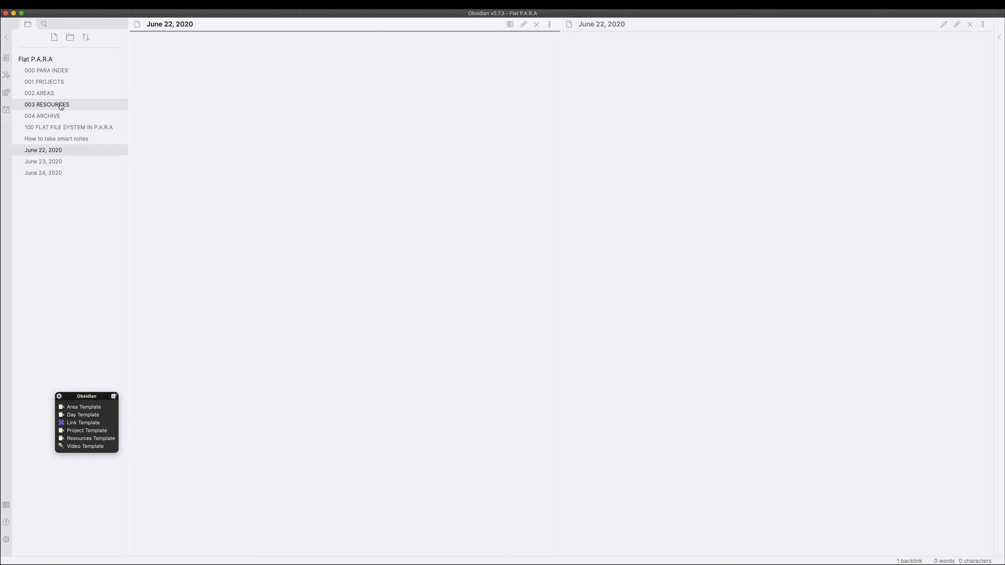
{"action": "left_click", "coordinate": [59, 95]}
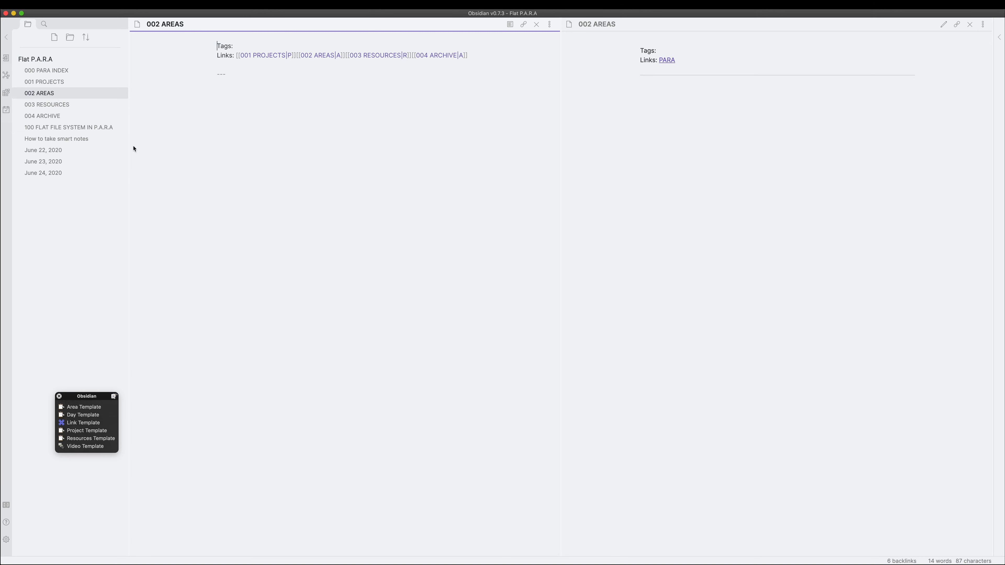
{"action": "left_click", "coordinate": [61, 139]}
{"action": "left_click", "coordinate": [63, 104]}
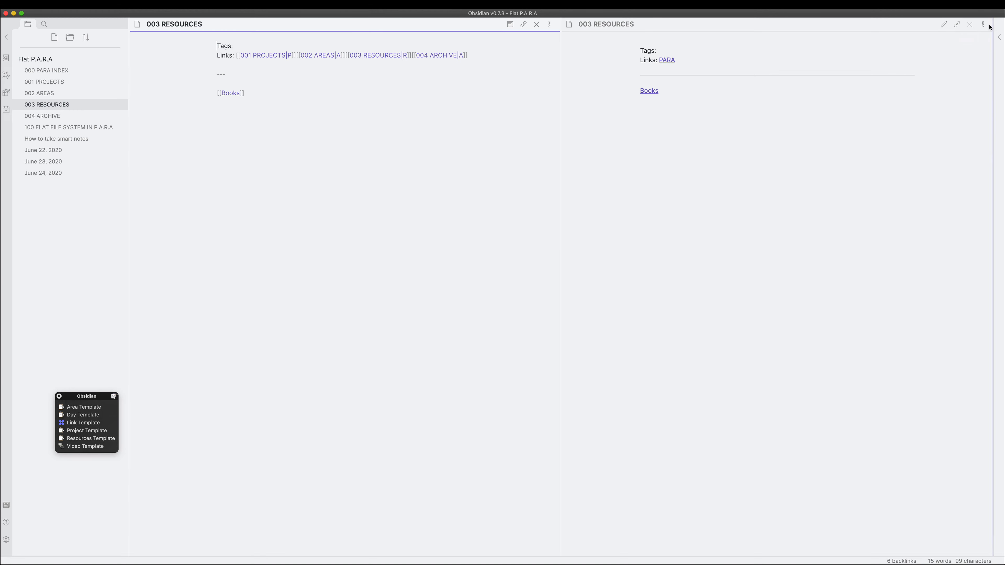
{"action": "left_click", "coordinate": [983, 24]}
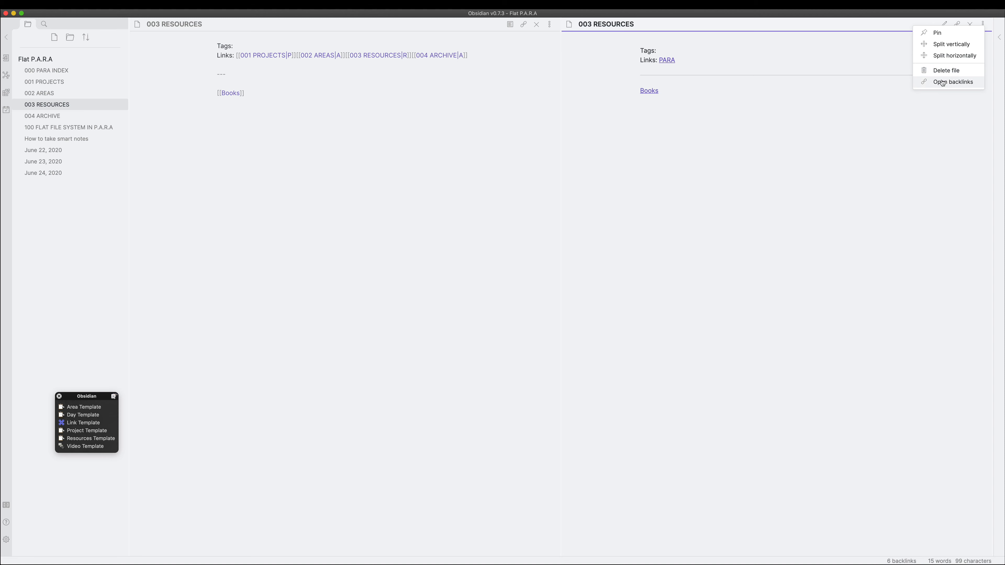
{"action": "left_click", "coordinate": [952, 82]}
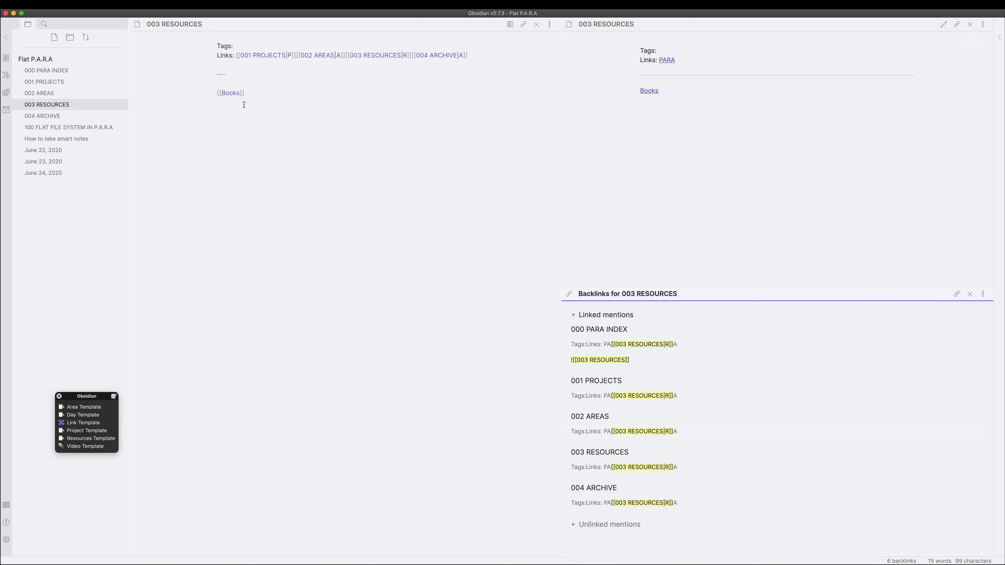
- Create the Books note from its link in 003 RESOURCES and examine its linked and unlinked mentions
{"action": "left_click", "coordinate": [651, 92]}
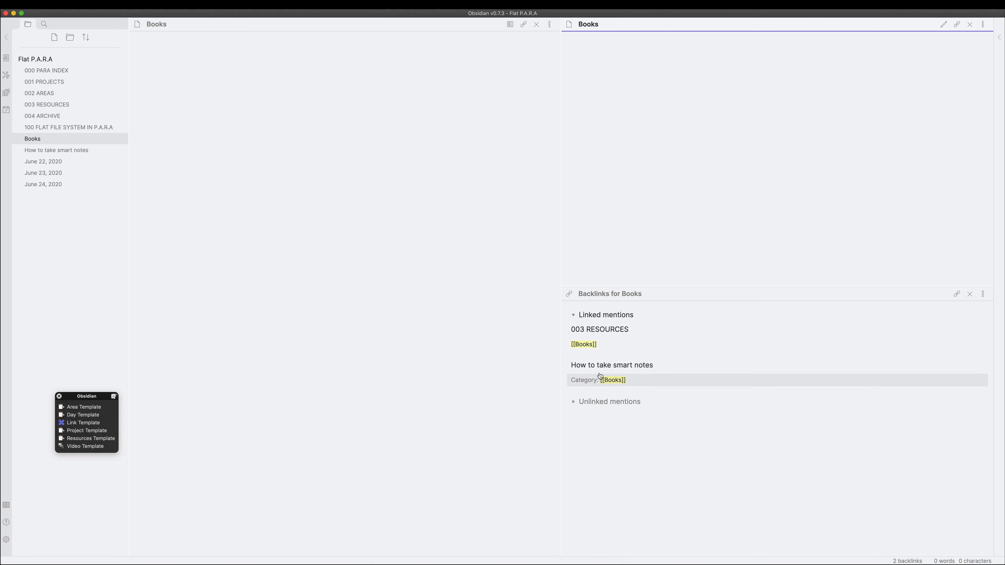
{"action": "left_click_drag", "start_coordinate": [603, 366], "coordinate": [698, 249]}
{"action": "left_click", "coordinate": [656, 381]}
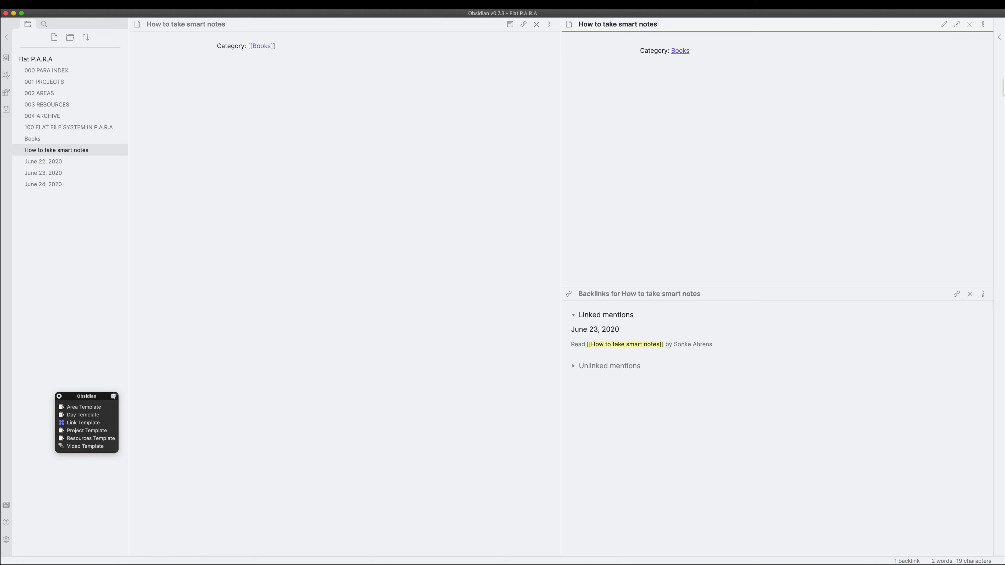
{"action": "left_click", "coordinate": [673, 53]}
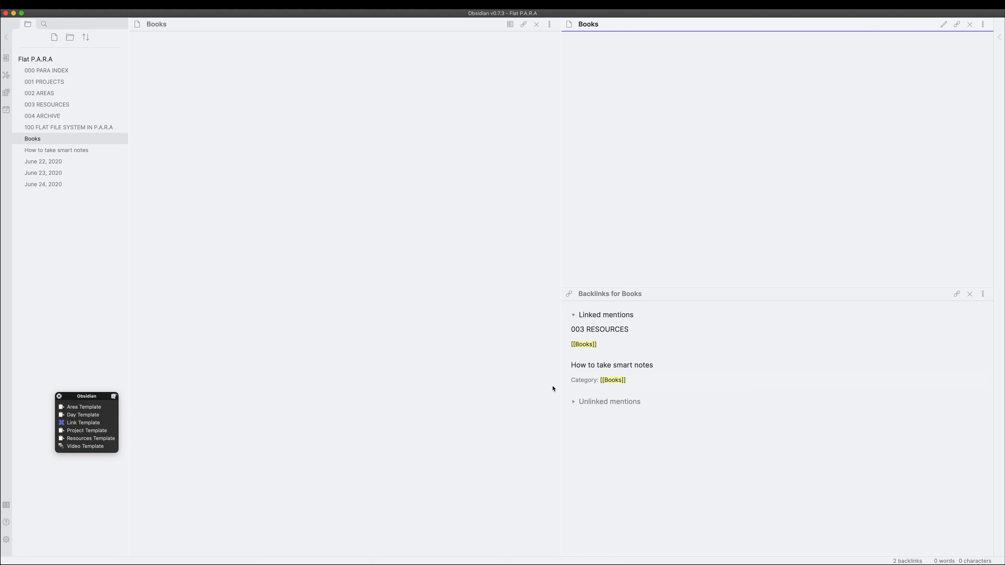
{"action": "left_click", "coordinate": [574, 402]}
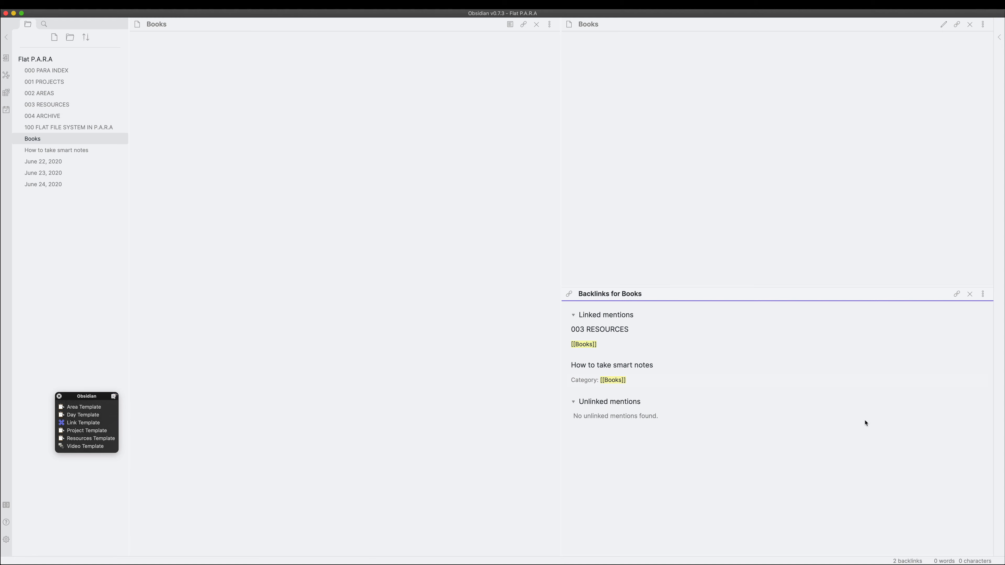
- Create and open the Sonke Ahrens note from its link in the June 23, 2020 note
{"action": "left_click", "coordinate": [79, 150]}
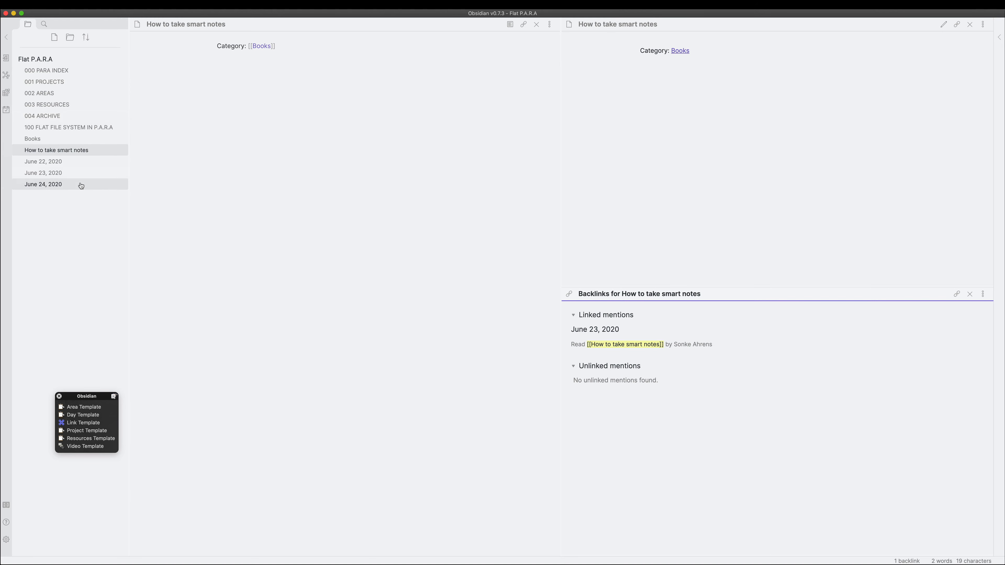
{"action": "left_click", "coordinate": [77, 173]}
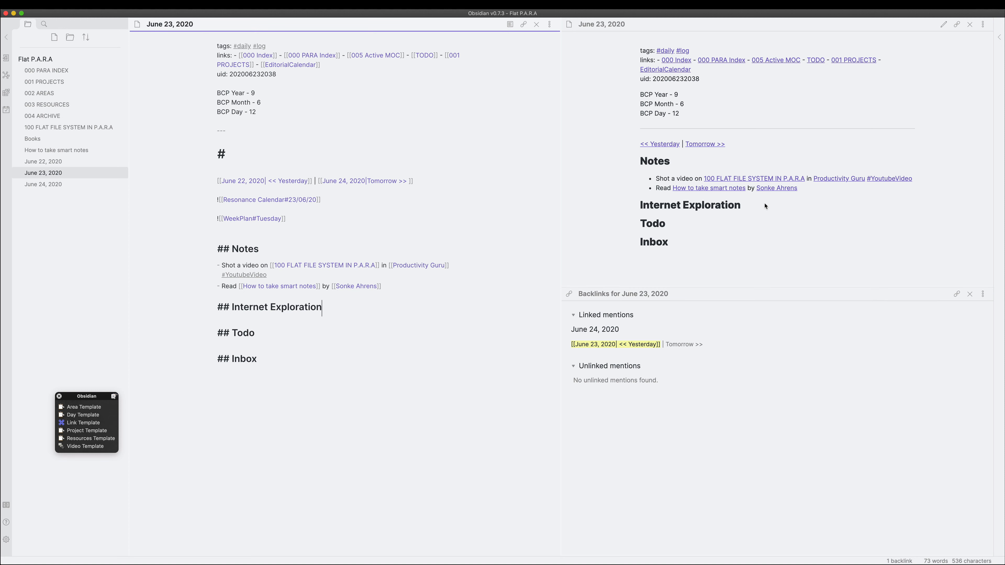
{"action": "left_click", "coordinate": [776, 204]}
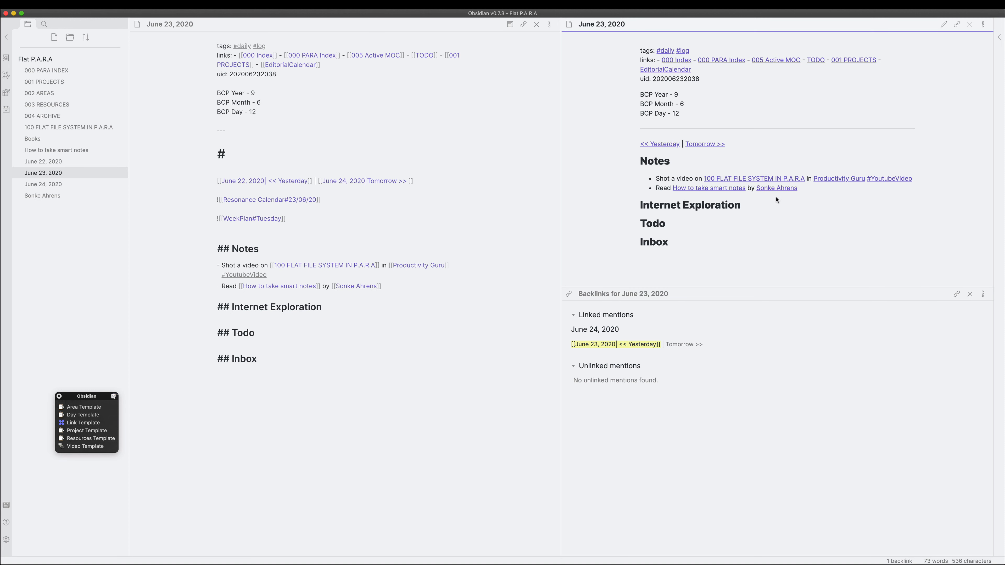
{"action": "left_click", "coordinate": [782, 189]}
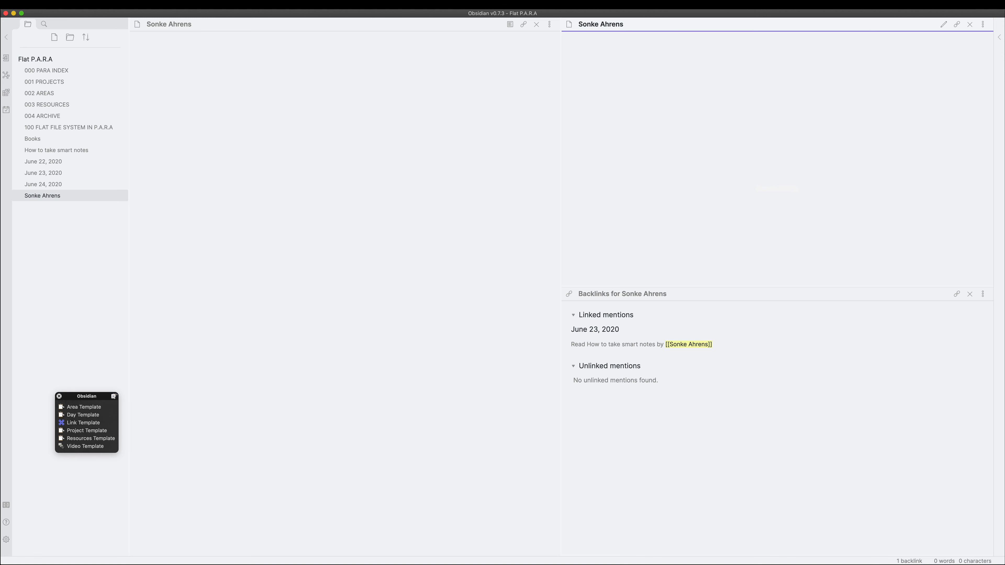
- Append a link to Books to the How to take smart notes bullet in the June 23, 2020 note and follow it
{"action": "left_click", "coordinate": [63, 151]}
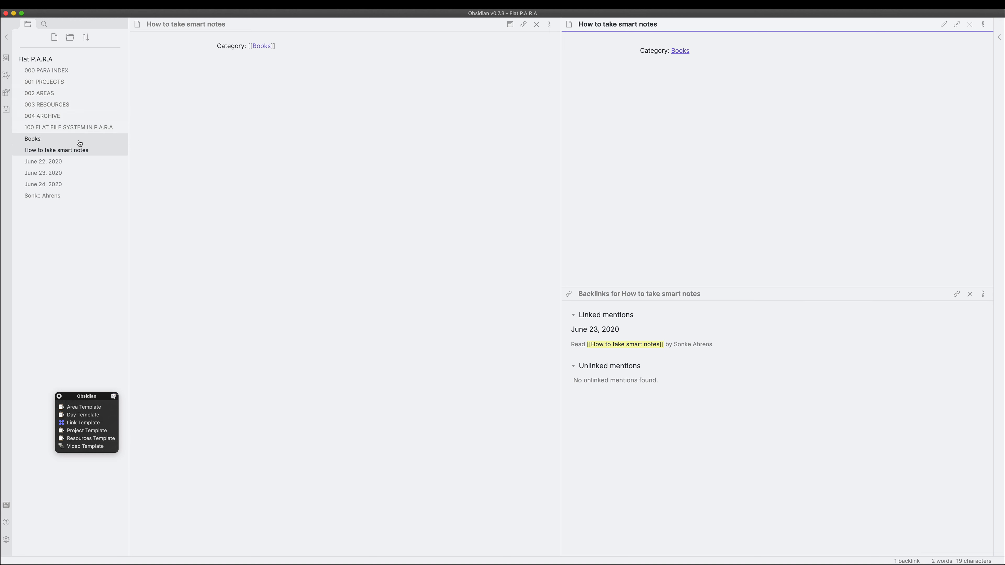
{"action": "left_click", "coordinate": [67, 177]}
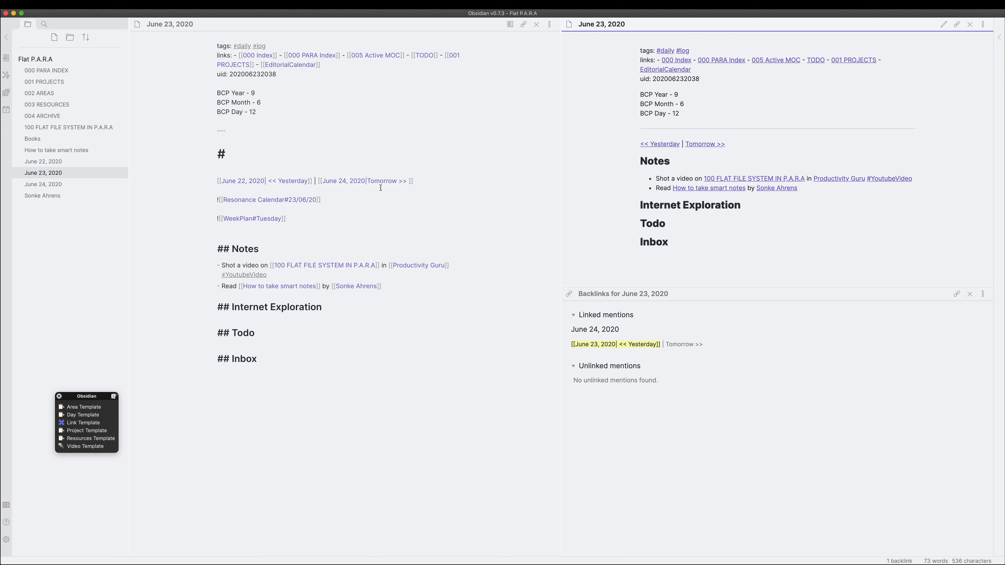
{"action": "left_click", "coordinate": [391, 287]}
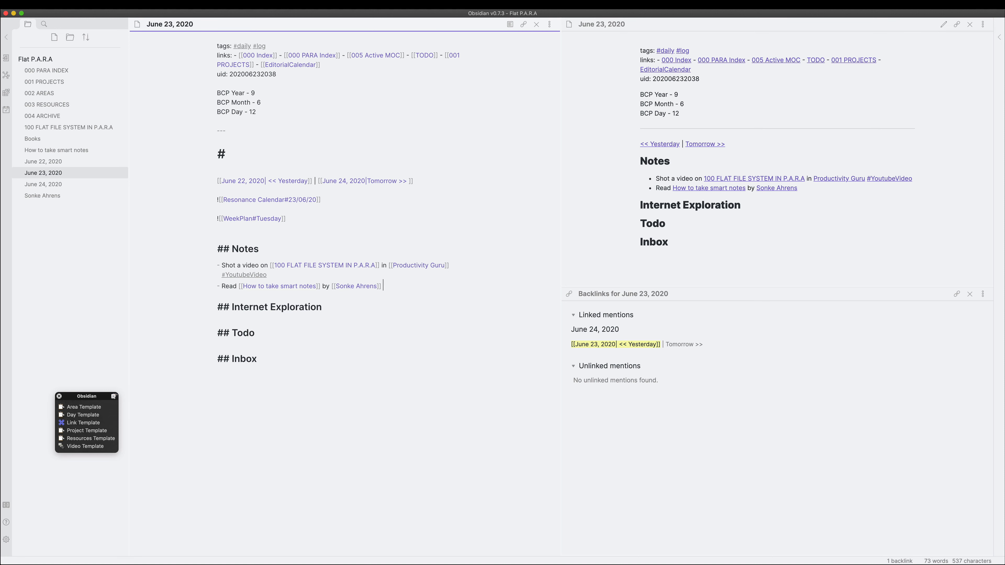
{"action": "type", "text": "[["}
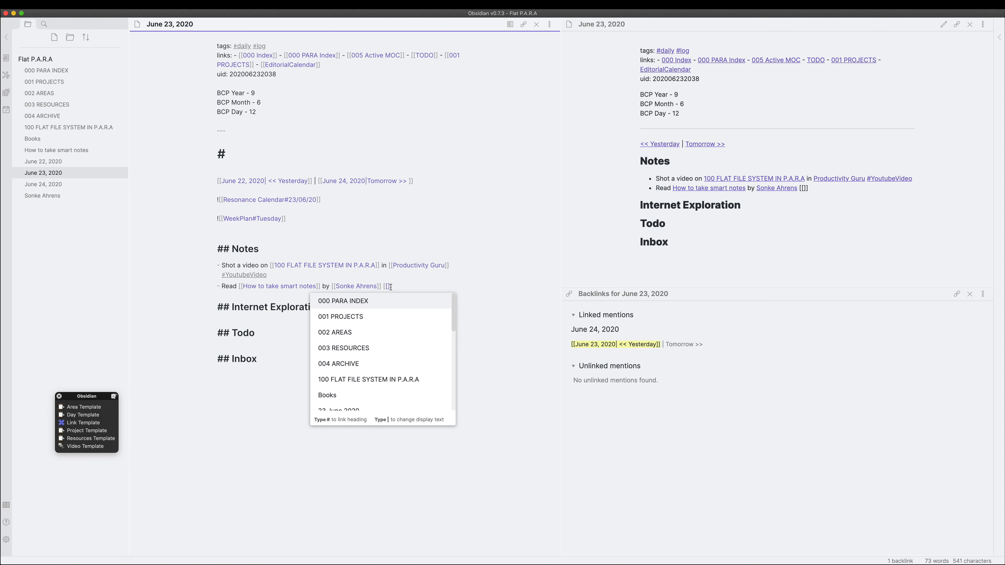
{"action": "type", "text": "Books"}
{"action": "left_click", "coordinate": [471, 266]}
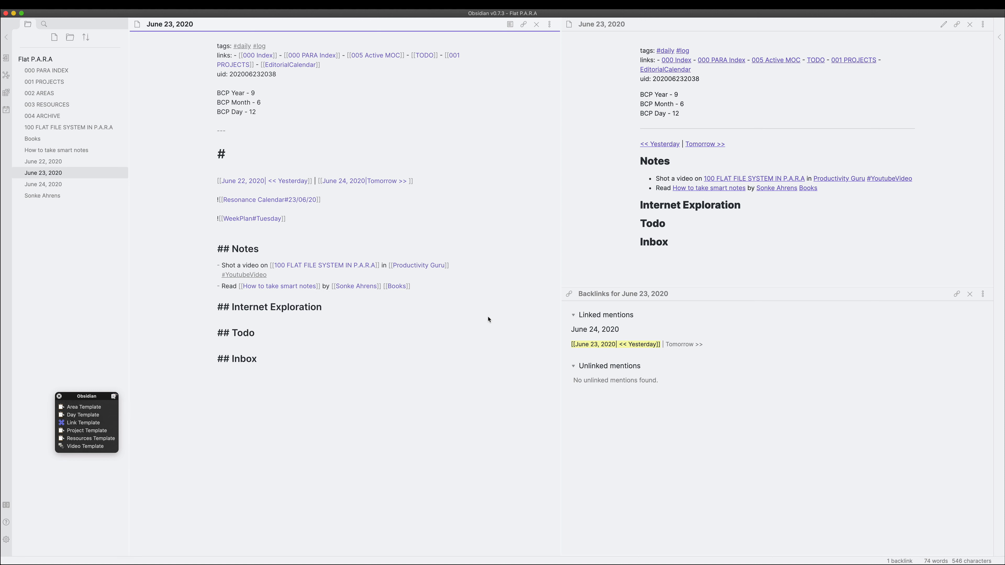
{"action": "left_click", "coordinate": [808, 188]}
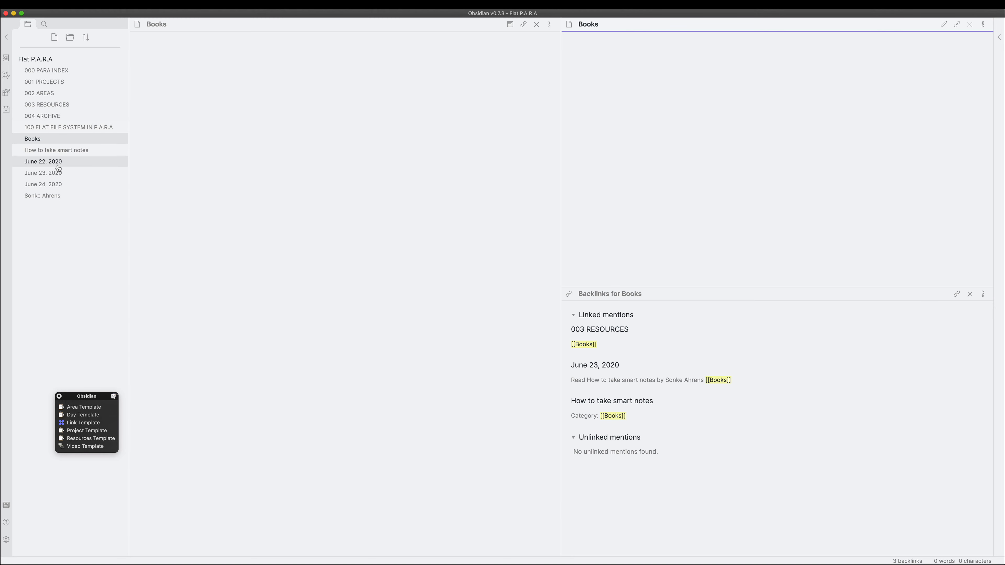
- Add an unchecked task under Todo in the June 23, 2020 note reading "shoot video on bidirectional linking"
{"action": "left_click", "coordinate": [46, 173]}
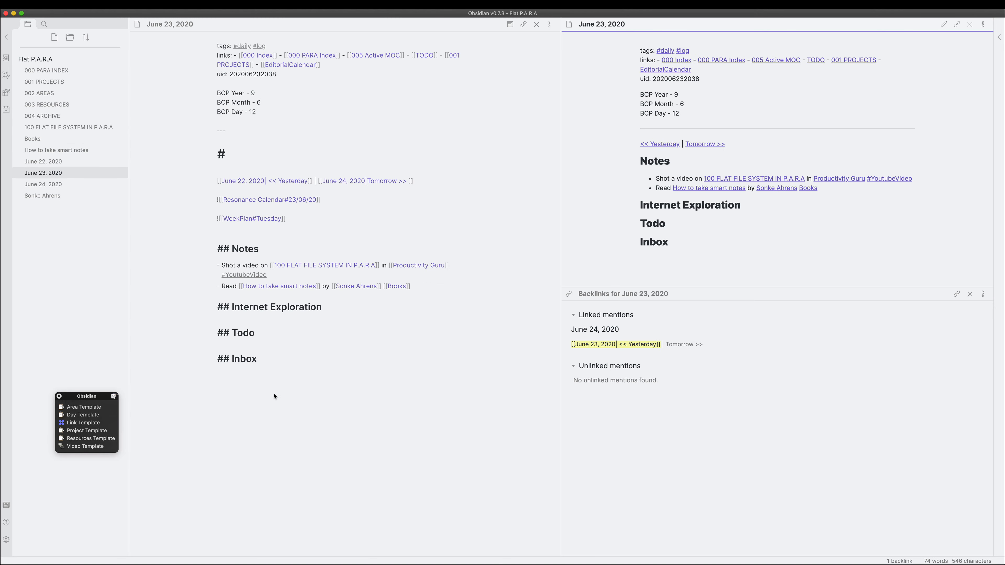
{"action": "left_click", "coordinate": [268, 318]}
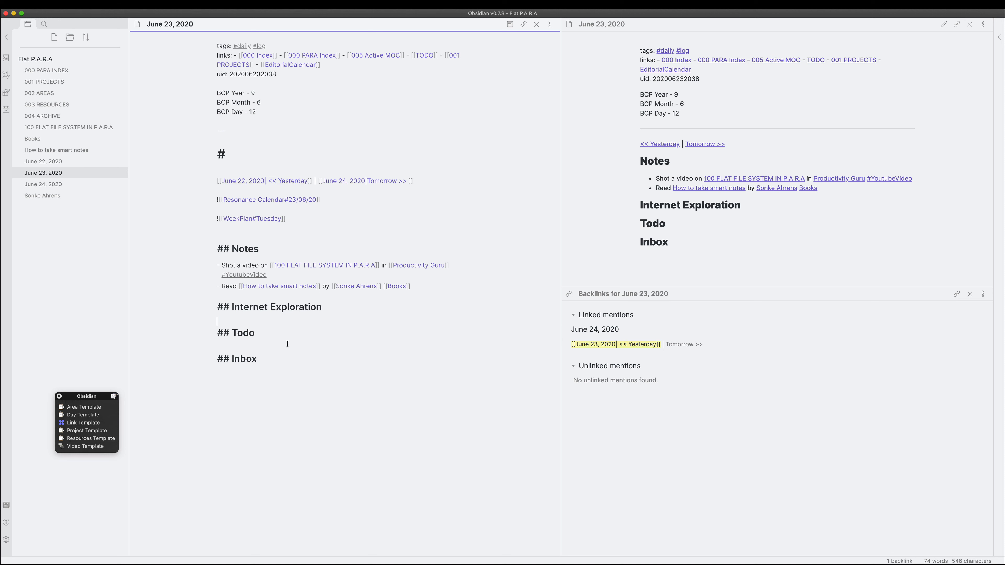
{"action": "left_click", "coordinate": [248, 336]}
{"action": "left_click", "coordinate": [248, 349]}
{"action": "key", "text": "Return"}
{"action": "key", "text": "Return"}
{"action": "type", "text": "- [ "}
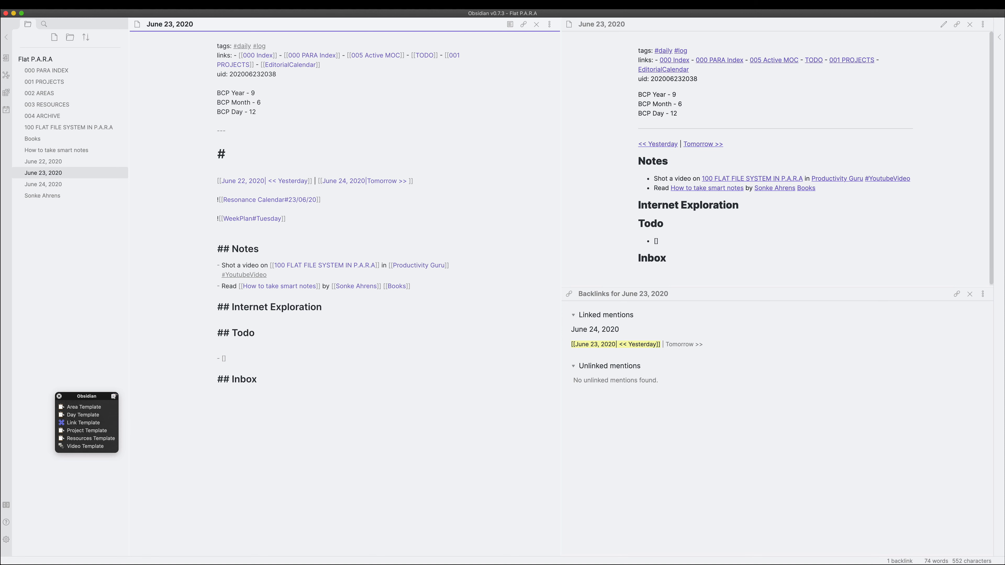
{"action": "type", "text": "] shoot vjd"}
{"action": "key", "text": "BackSpace"}
{"action": "key", "text": "BackSpace"}
{"action": "type", "text": "ideo on bbidirectional linking"}
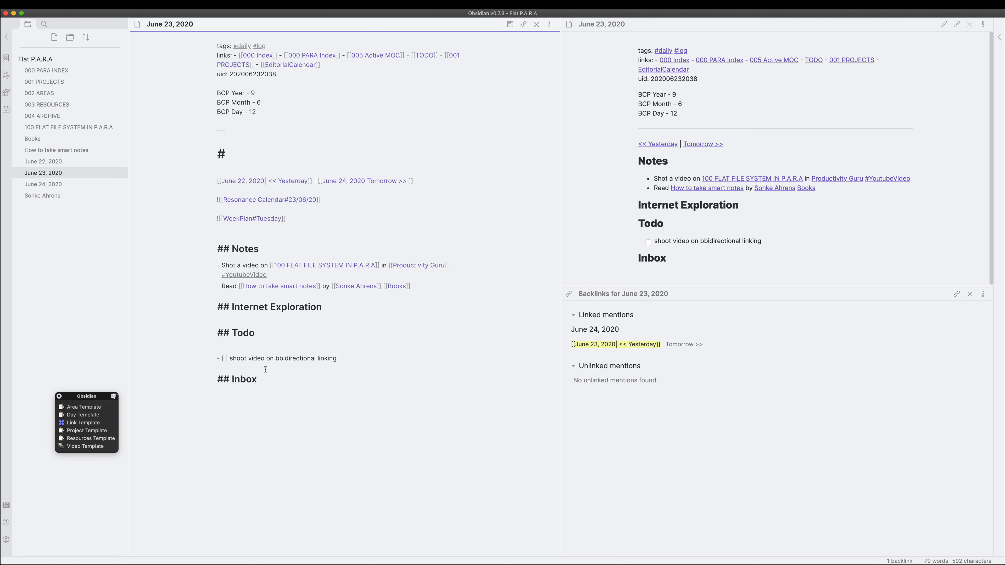
{"action": "left_click", "coordinate": [281, 358]}
{"action": "key", "text": "BackSpace"}
- Prefix "bidirectional linking" in the task with 100 and turn "100 bidirectional linking" into a note link
{"action": "left_click_drag", "start_coordinate": [336, 358], "coordinate": [276, 355]}
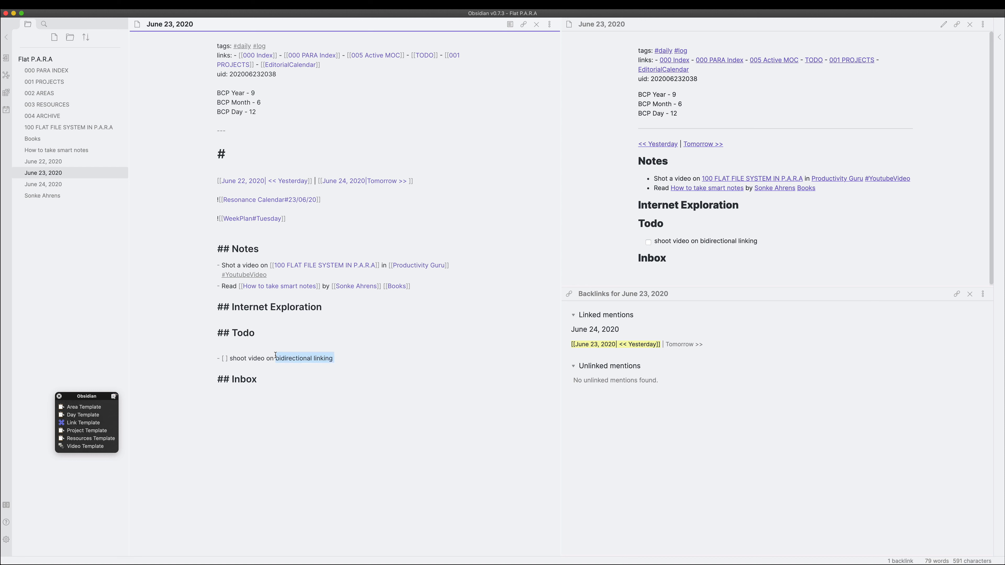
{"action": "right_click", "coordinate": [295, 358]}
{"action": "key", "text": "Escape"}
{"action": "left_click", "coordinate": [278, 359]}
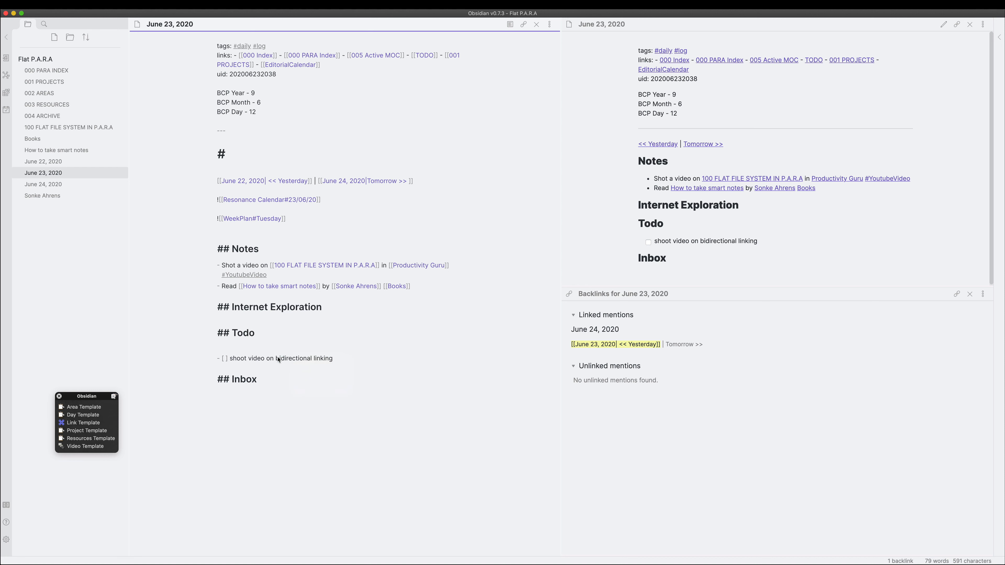
{"action": "type", "text": "100"}
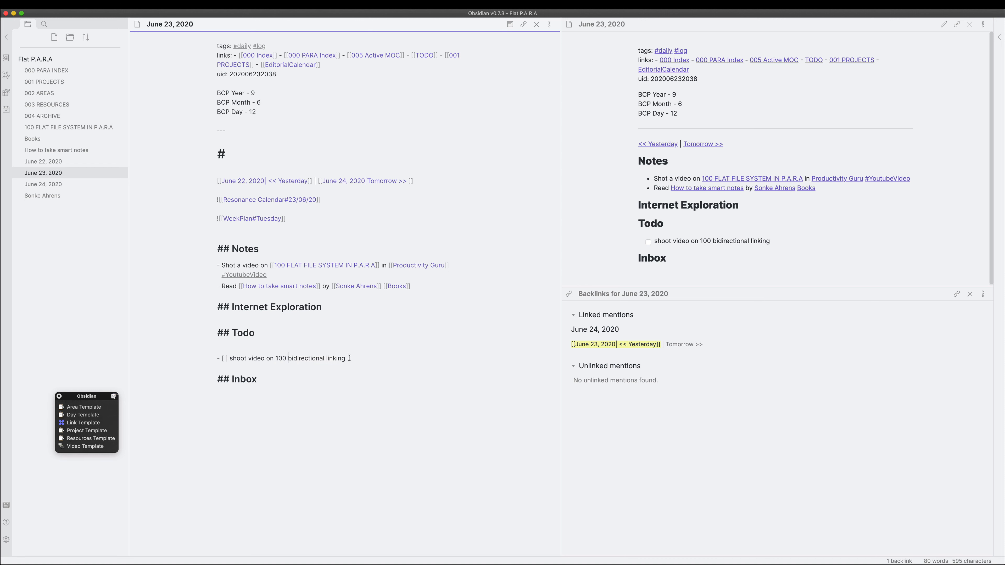
{"action": "left_click_drag", "start_coordinate": [346, 358], "coordinate": [276, 360]}
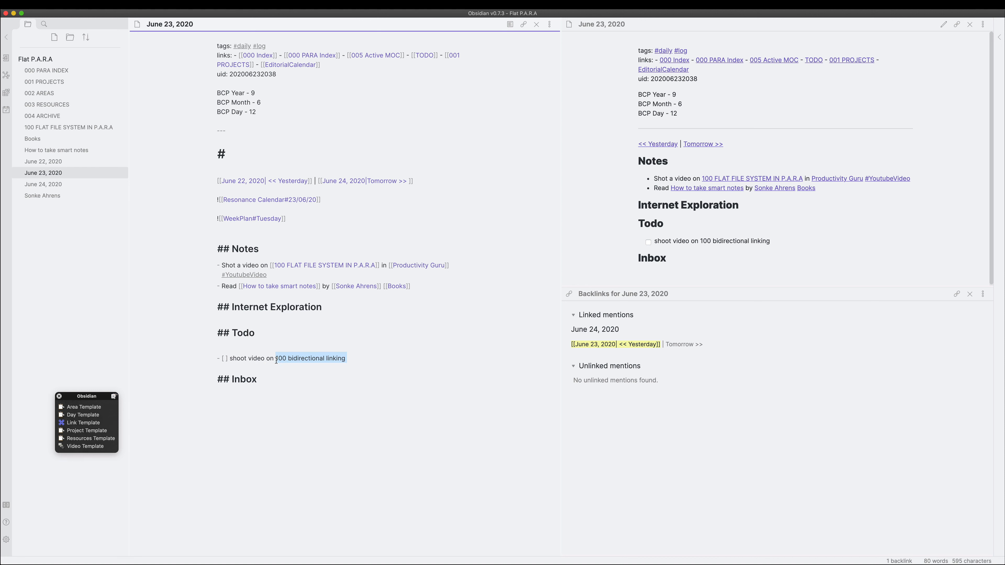
{"action": "type", "text": "[["}
{"action": "left_click", "coordinate": [369, 359]}
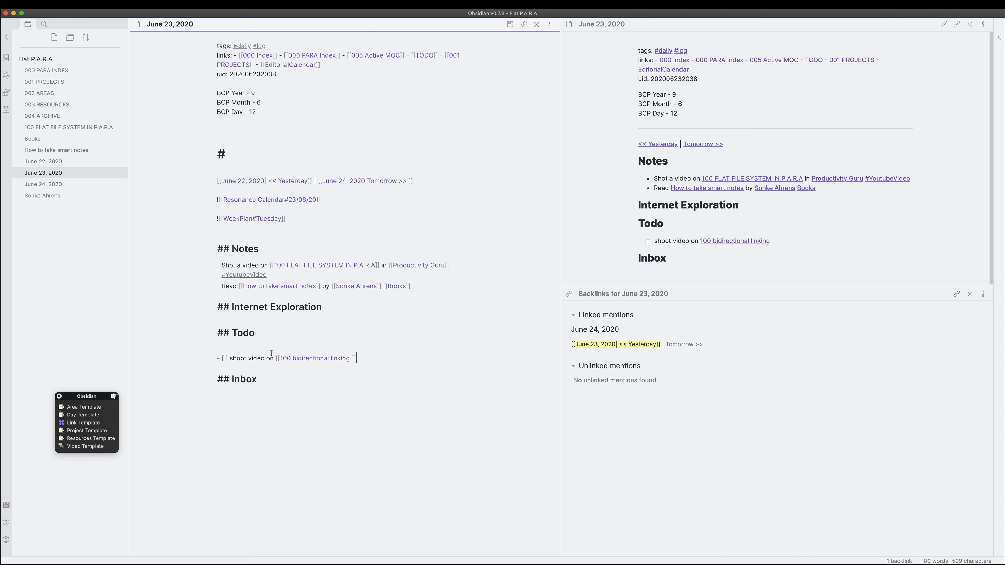
- Append "for" and a link to Productivity Guru to the bidirectional linking task in the June 23, 2020 note
{"action": "type", "text": "for [[pro"}
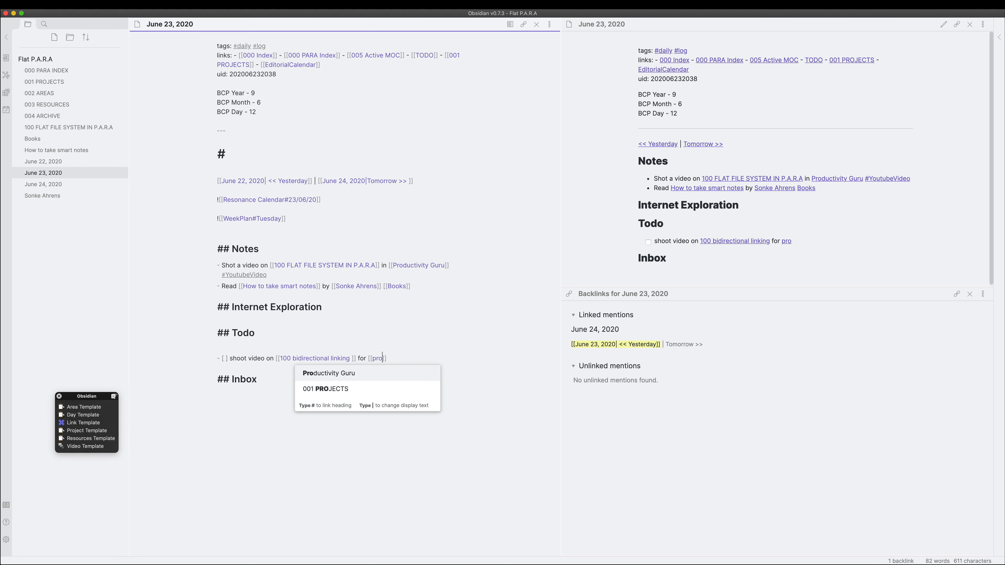
{"action": "key", "text": "Return"}
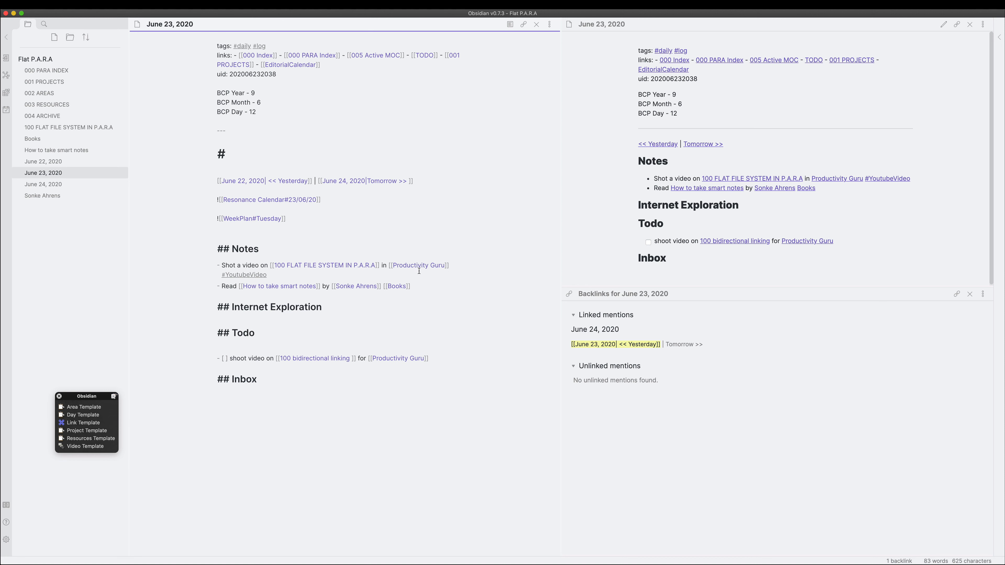
- In the 002 AREAS note, add a level-two heading "Personal" with a bullet linking to Productivity Guru
{"action": "left_click", "coordinate": [37, 92]}
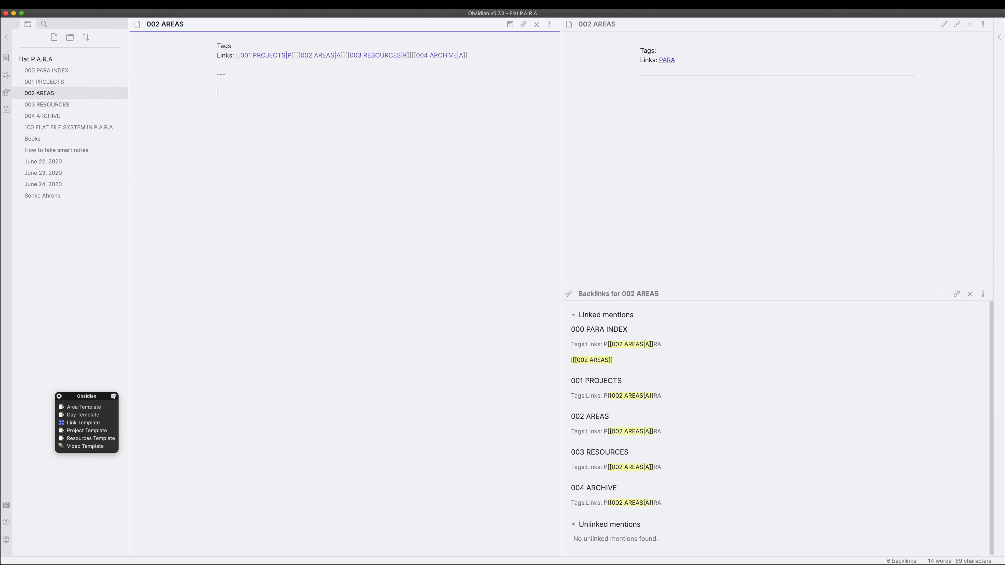
{"action": "type", "text": "## Personal"}
{"action": "key", "text": "Return"}
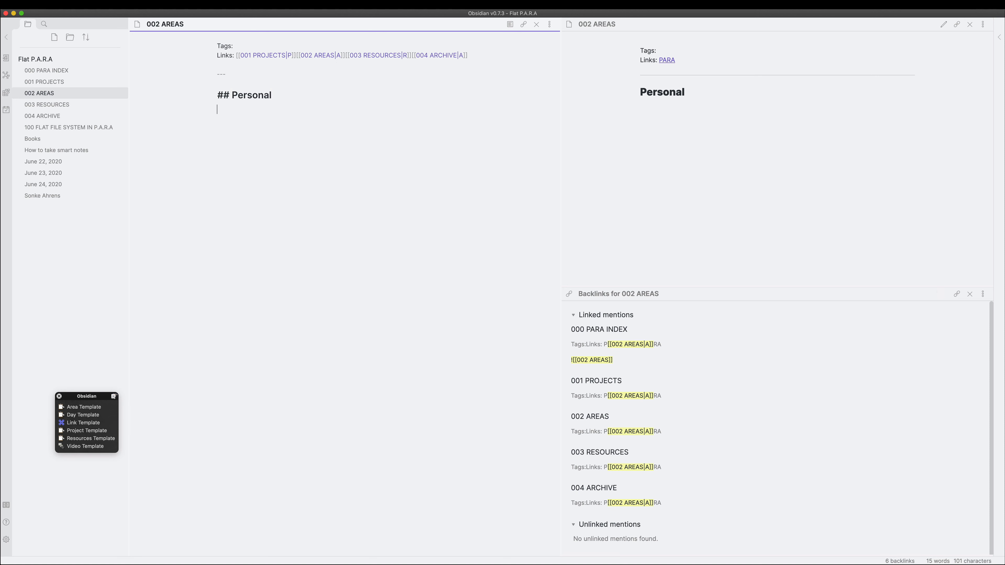
{"action": "type", "text": "- [["}
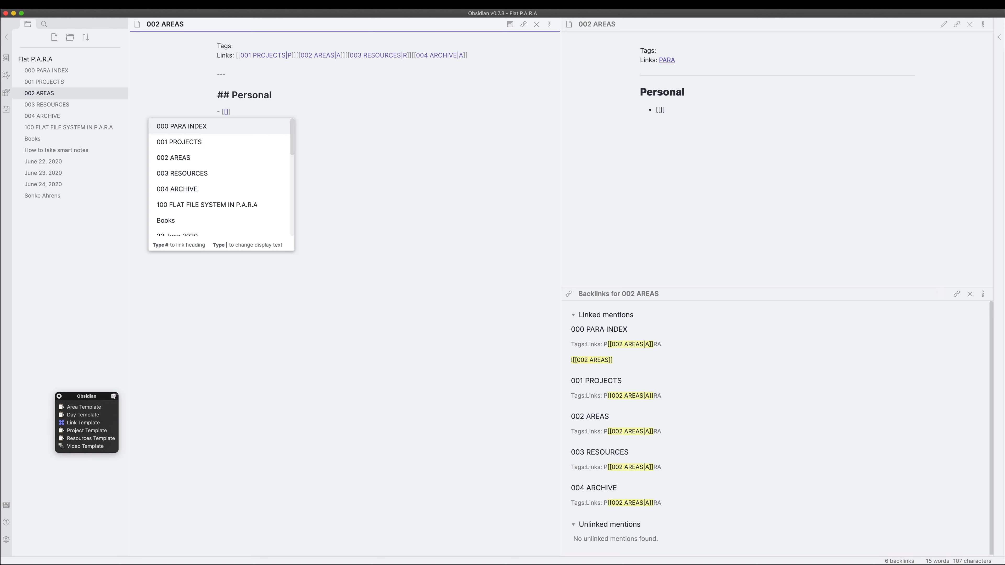
{"action": "type", "text": "Productivit"}
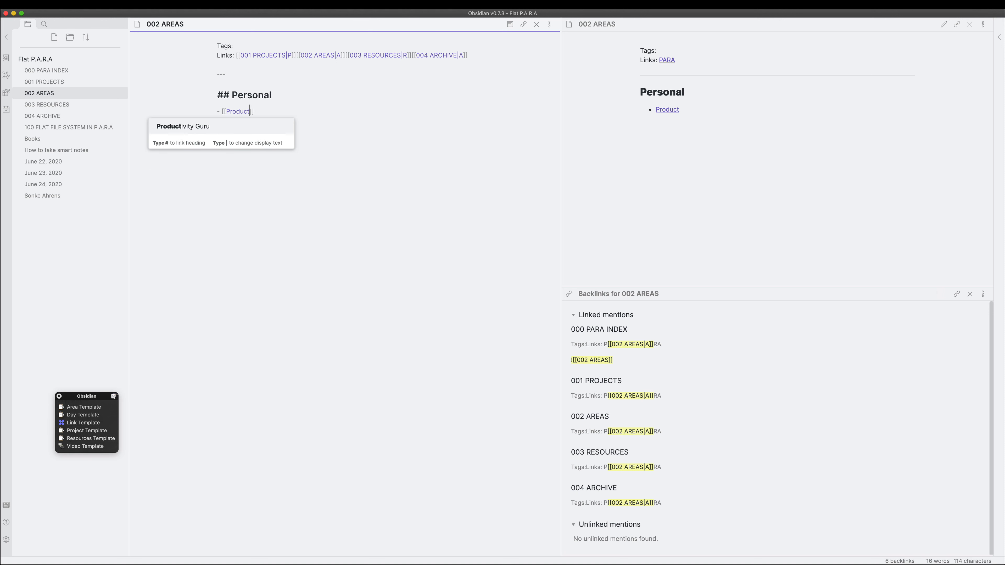
{"action": "type", "text": "y"}
{"action": "key", "text": "Return"}
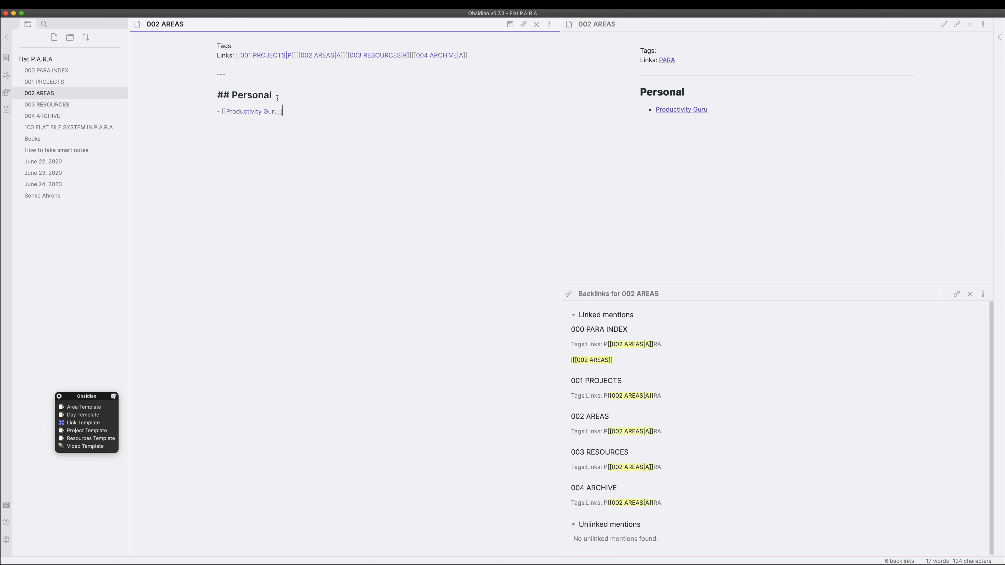
- Create the Productivity Guru note from its link in 002 AREAS to check its backlinks, and open the Books note to compare
{"action": "left_click", "coordinate": [691, 112]}
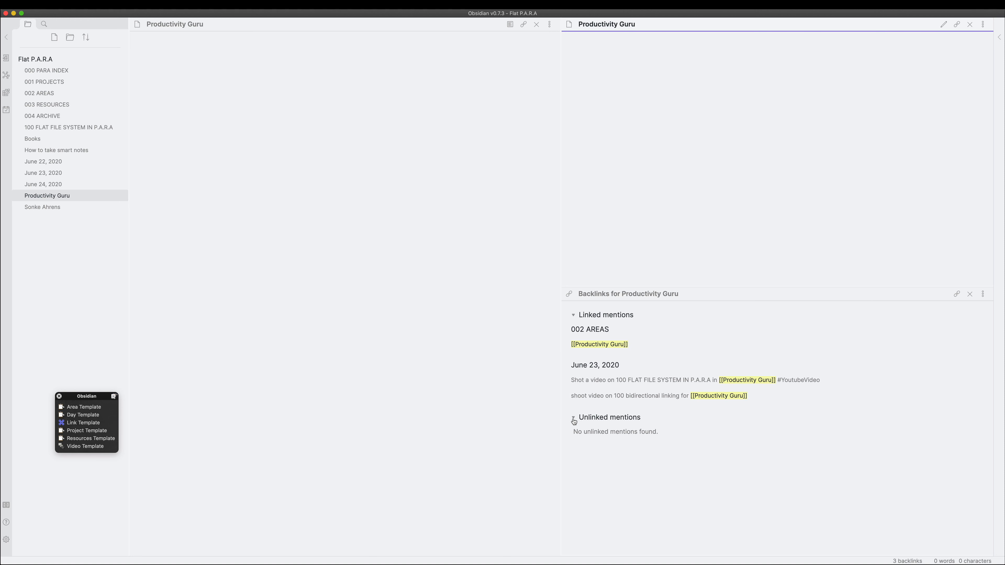
{"action": "left_click", "coordinate": [34, 139]}
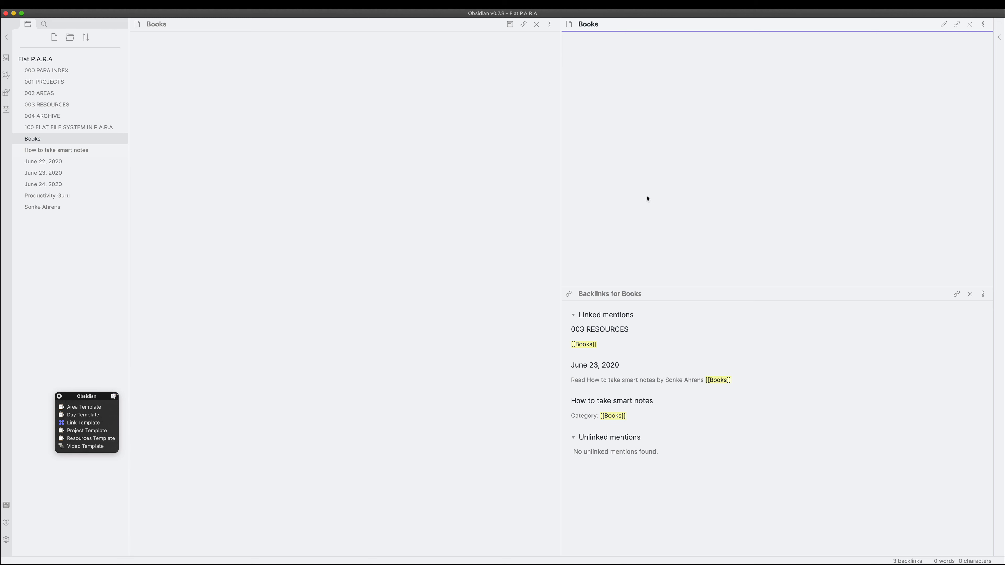